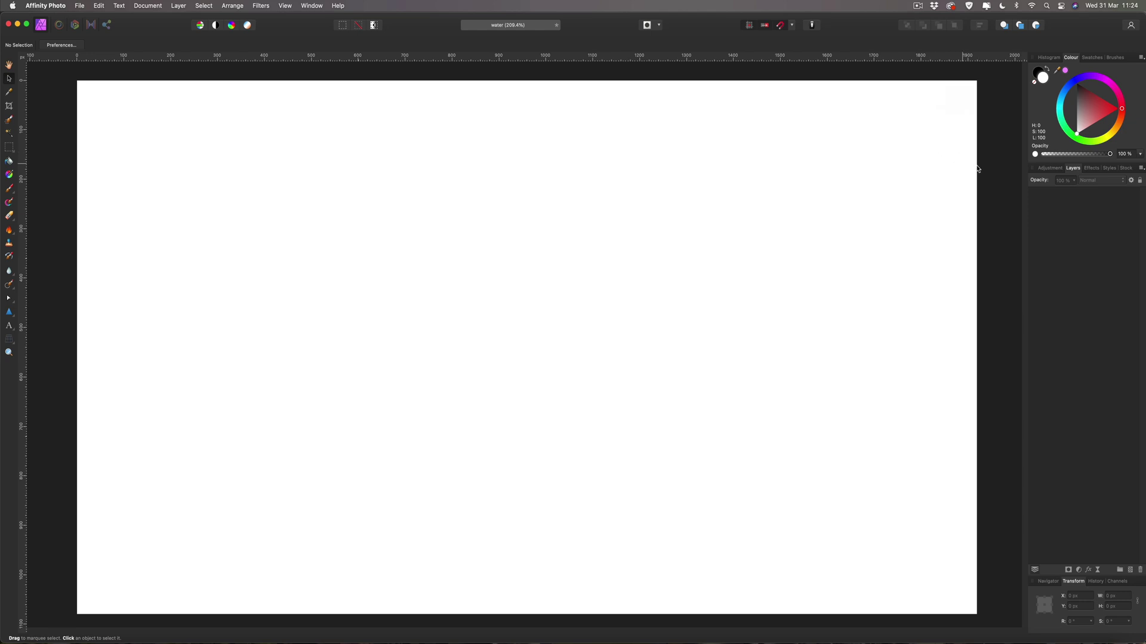
- Search the Pexels stock image library for "water"
left_click(1125, 168)
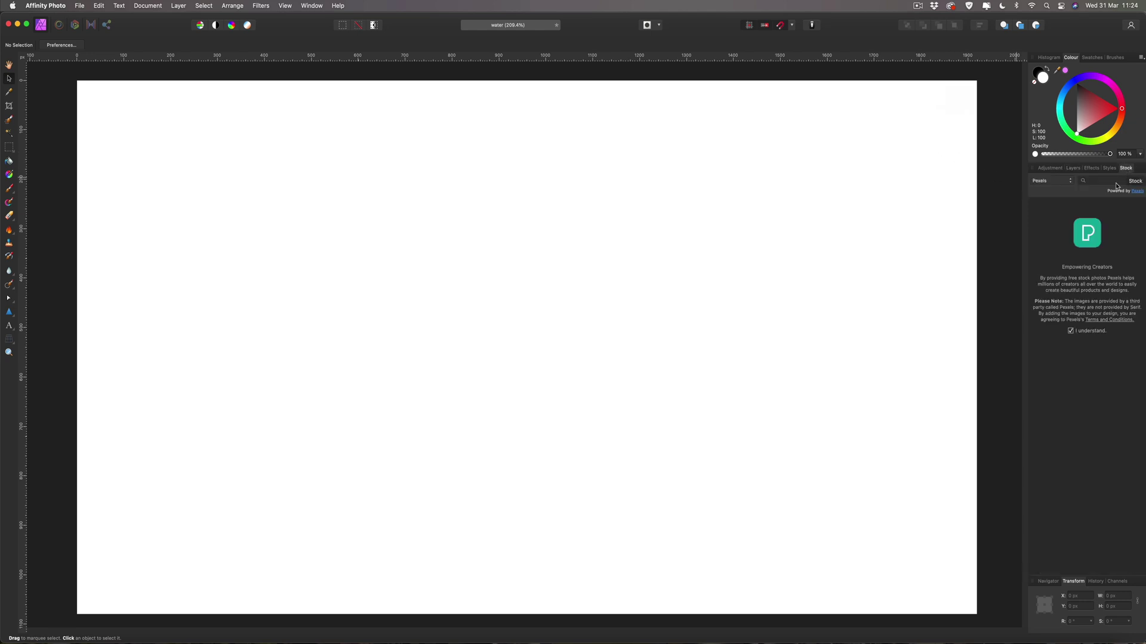
left_click(284, 6)
mouse_move(368, 227)
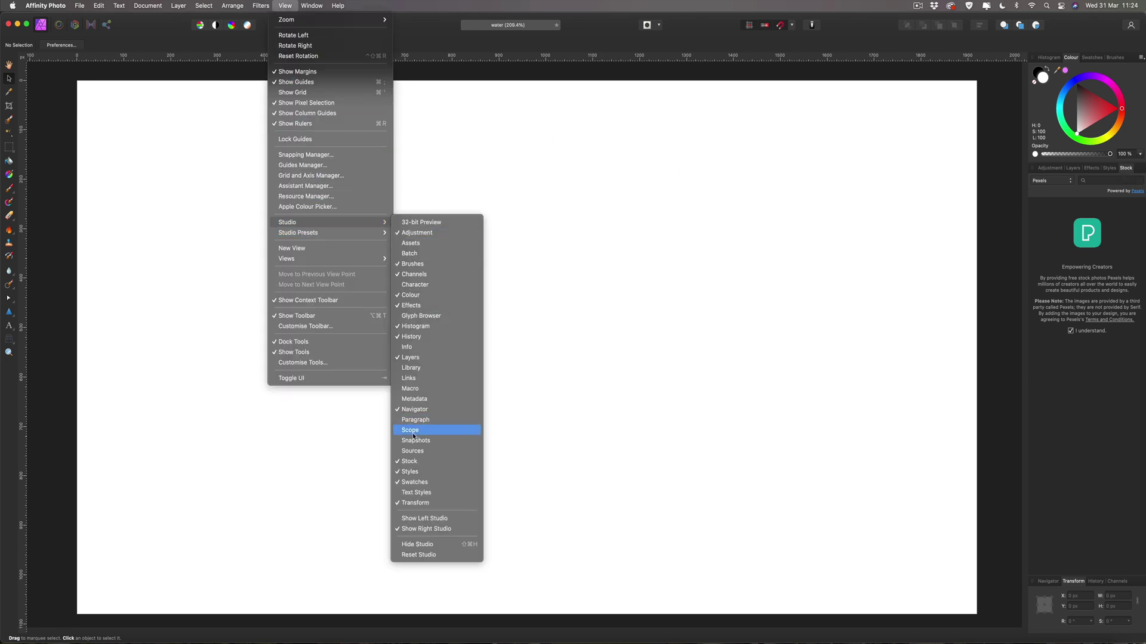
left_click(52, 308)
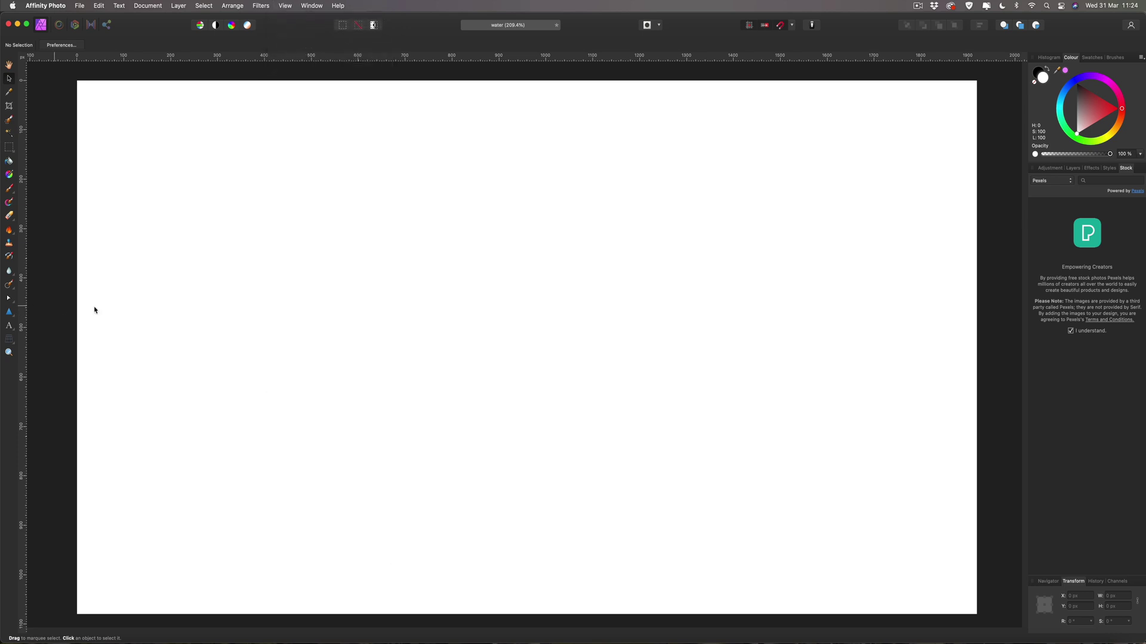
left_click(1053, 182)
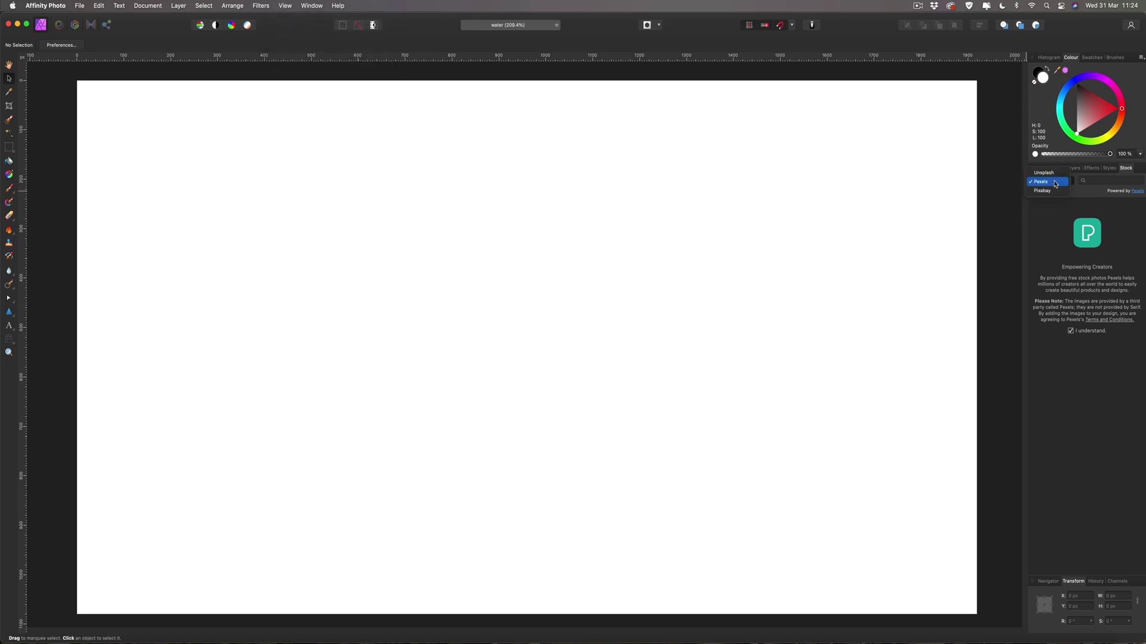
left_click(1049, 183)
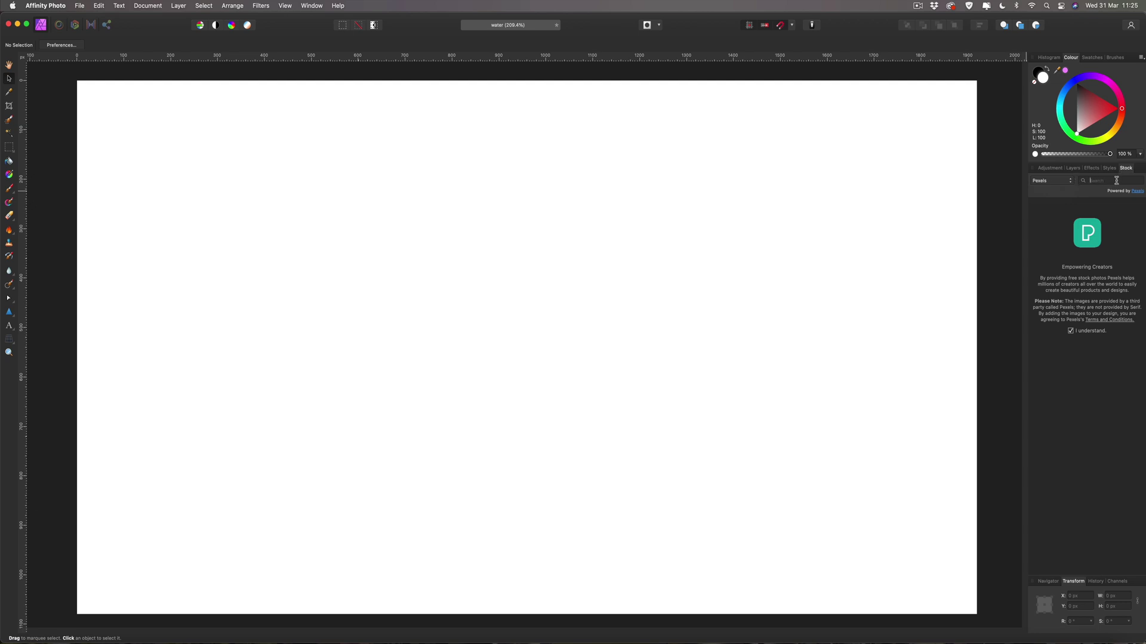
type("water")
key("Return")
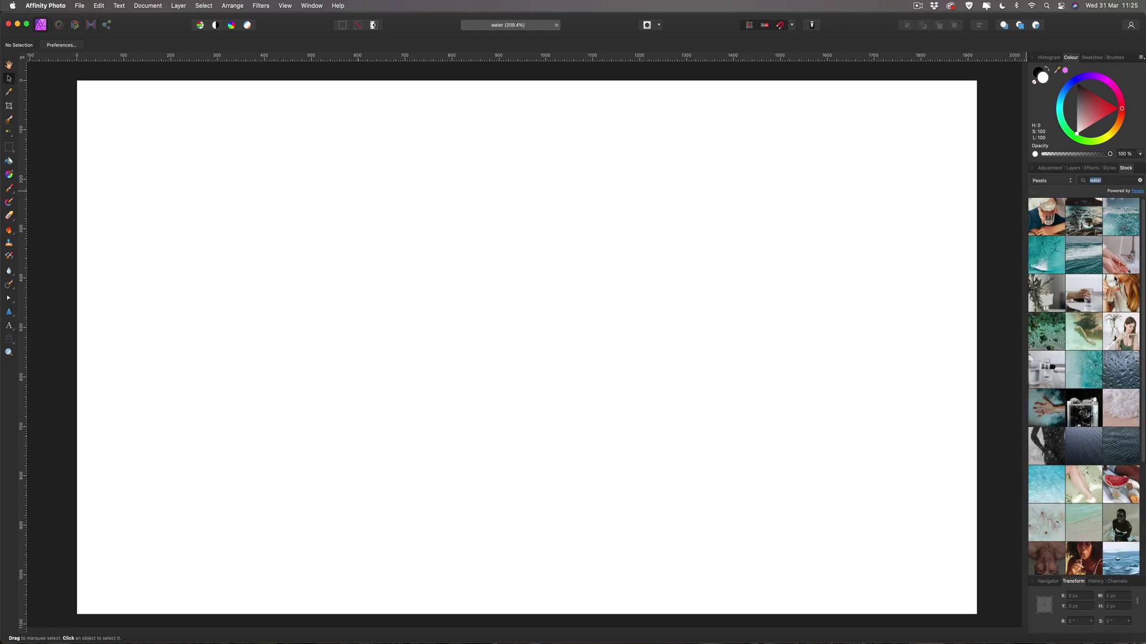
- Place the stock photo of water pouring into a glass on the blank canvas
scroll(1114, 281, "down", 5)
scroll(1110, 282, "down", 1)
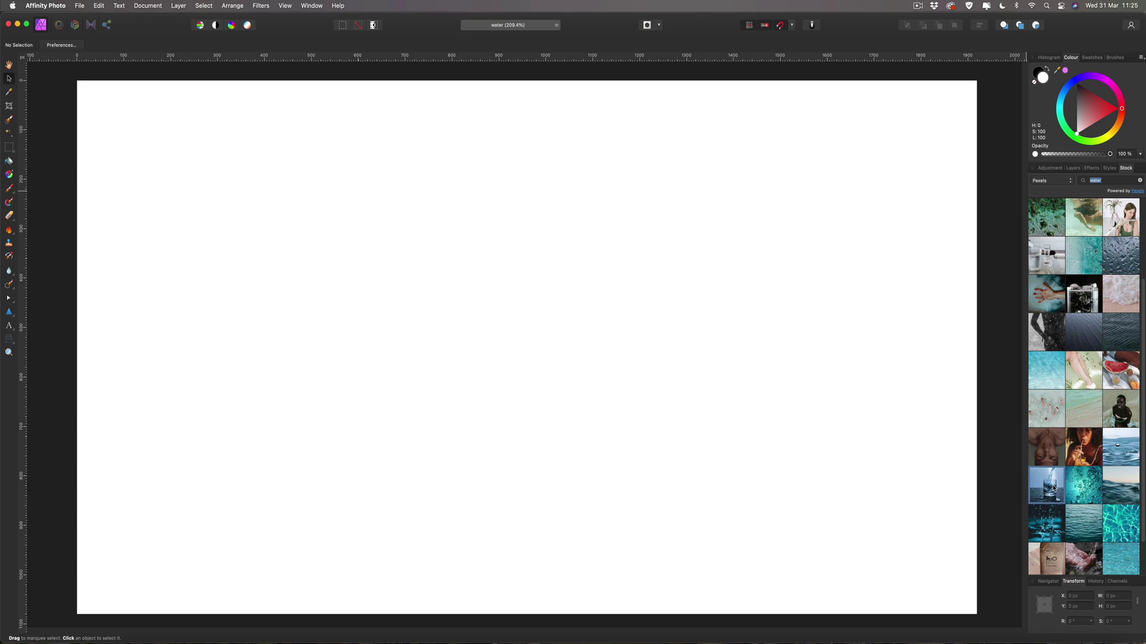
left_click_drag(1053, 489, 457, 396)
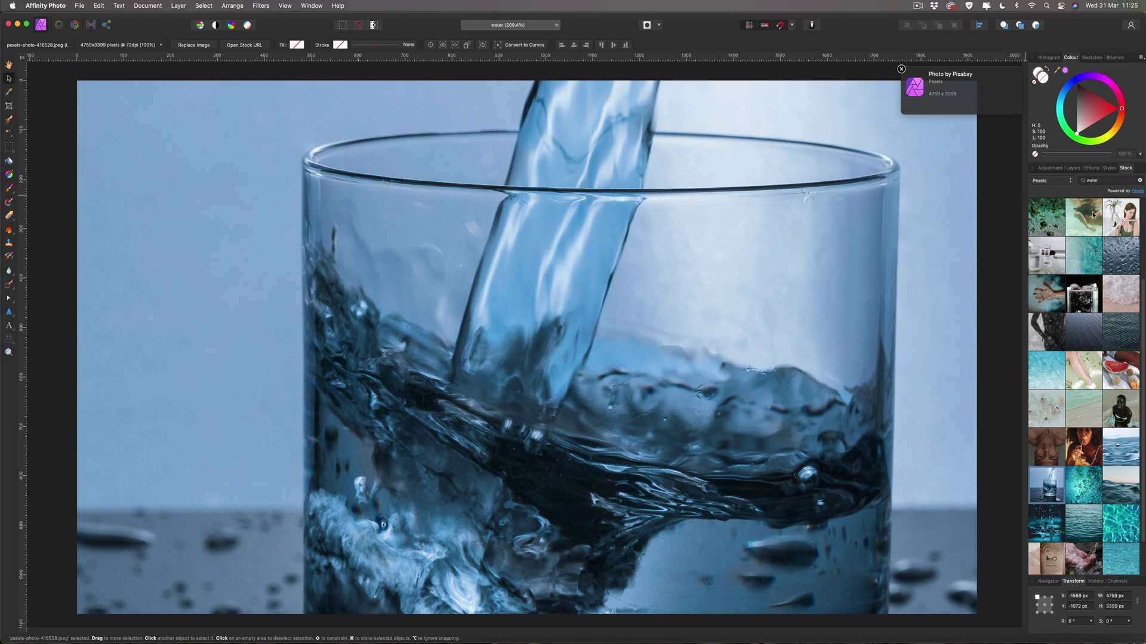
- Try the stock photo of the woman in green on the canvas and undo its placement
left_click_drag(1118, 220, 588, 240)
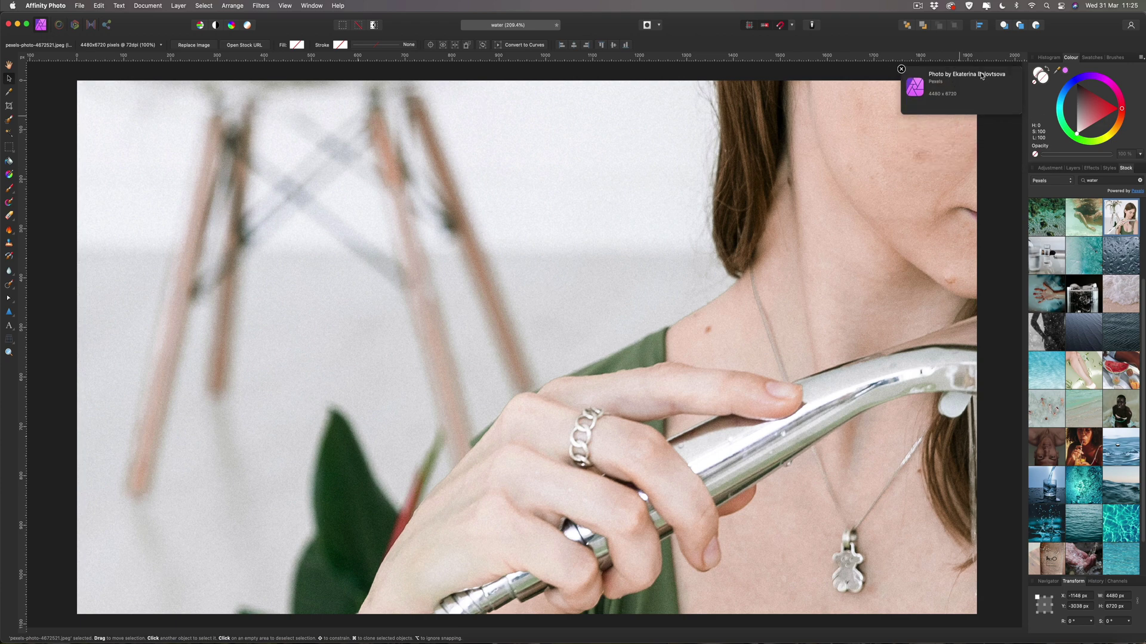
left_click(901, 70)
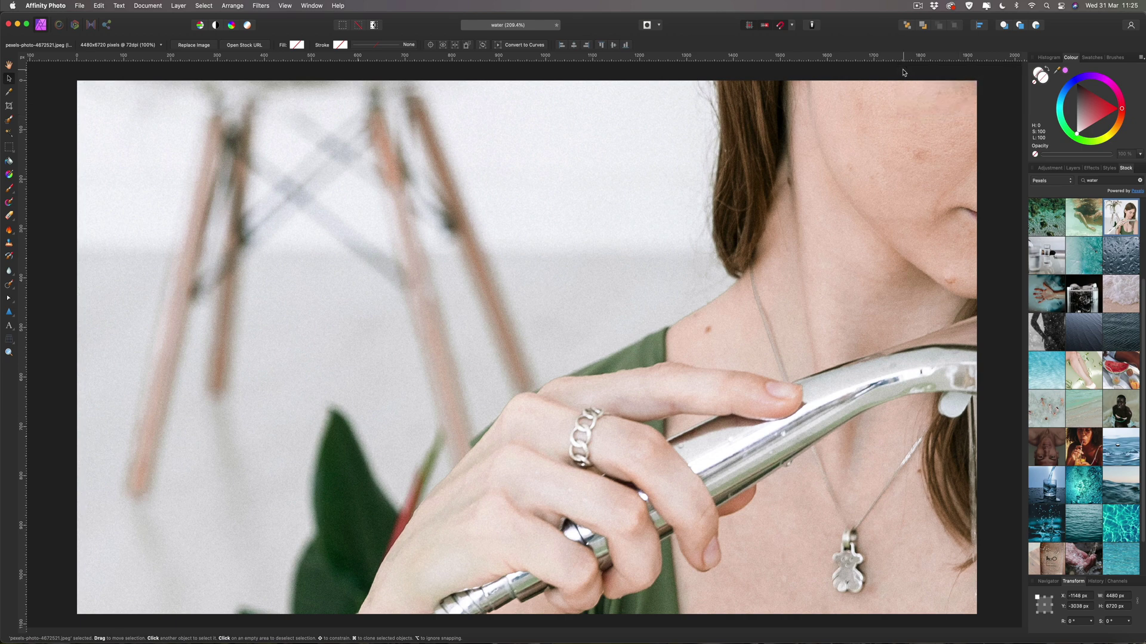
key("super+z")
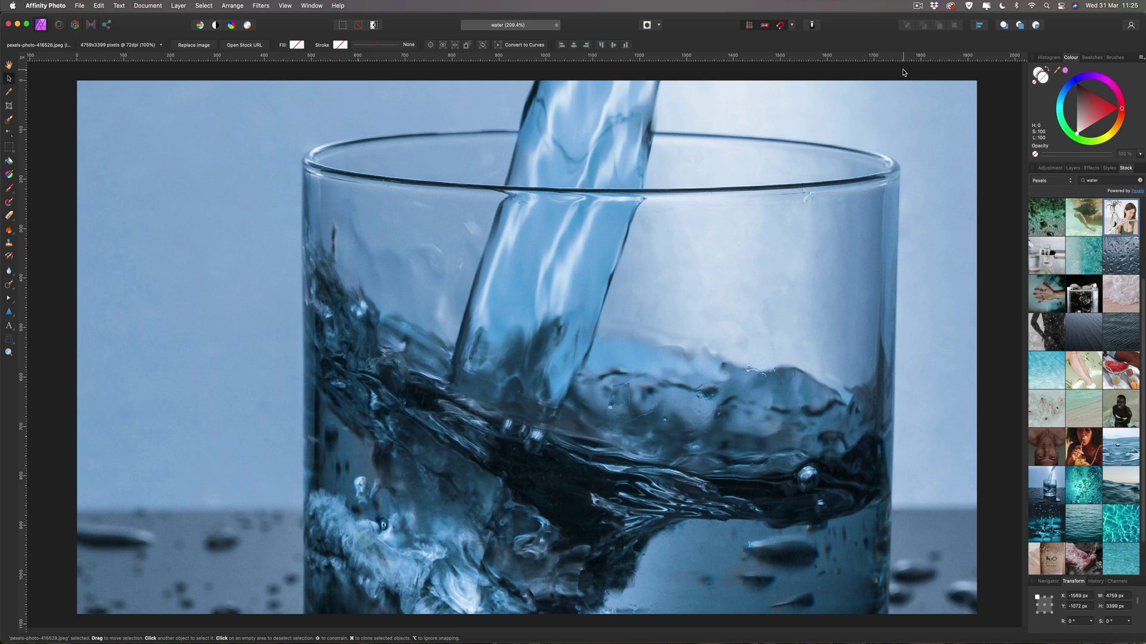
- Scale the glass photo to a width of 1920 px and position it so it covers the whole canvas
key("super+minus")
key("super+minus")
key("super+minus")
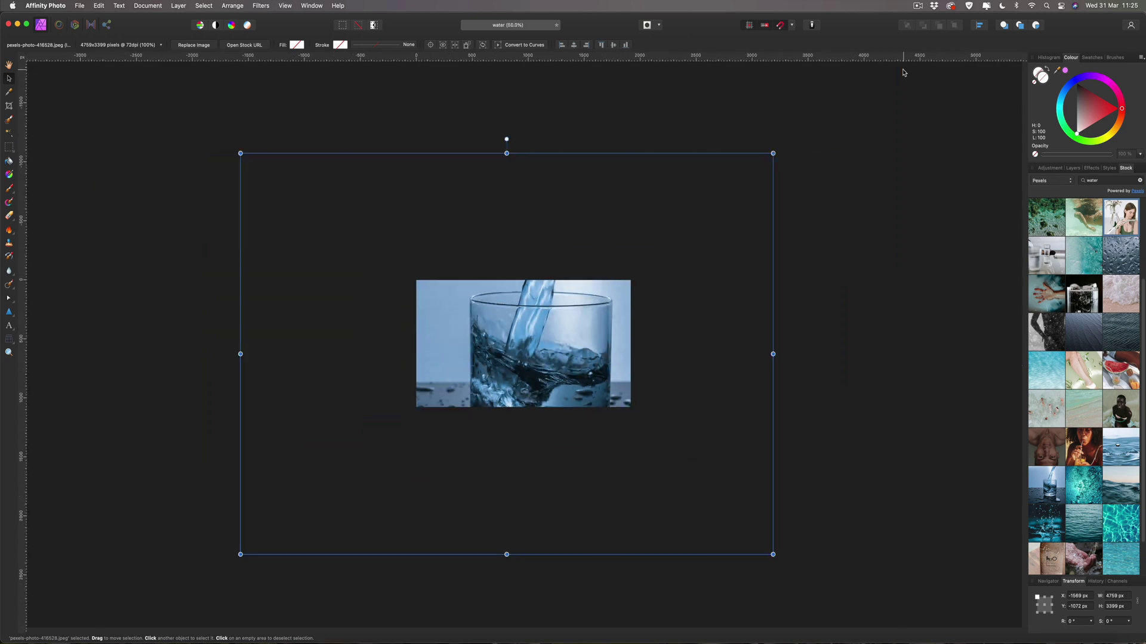
left_click_drag(241, 154, 416, 286)
left_click_drag(772, 554, 621, 455)
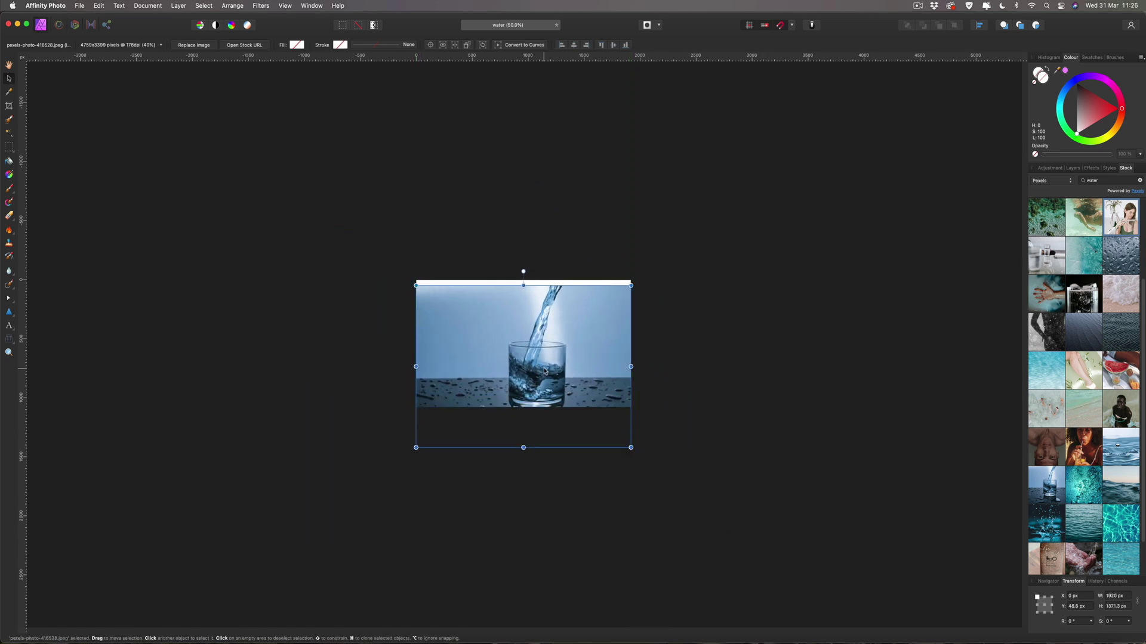
left_click_drag(542, 352, 542, 346)
left_click(692, 320)
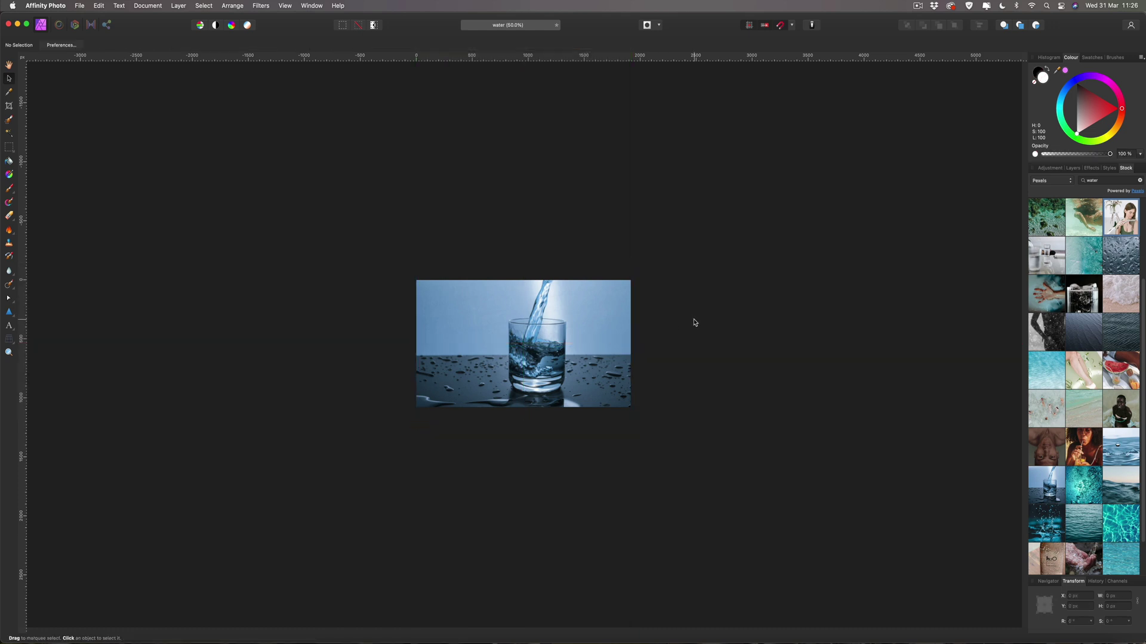
key("super+1")
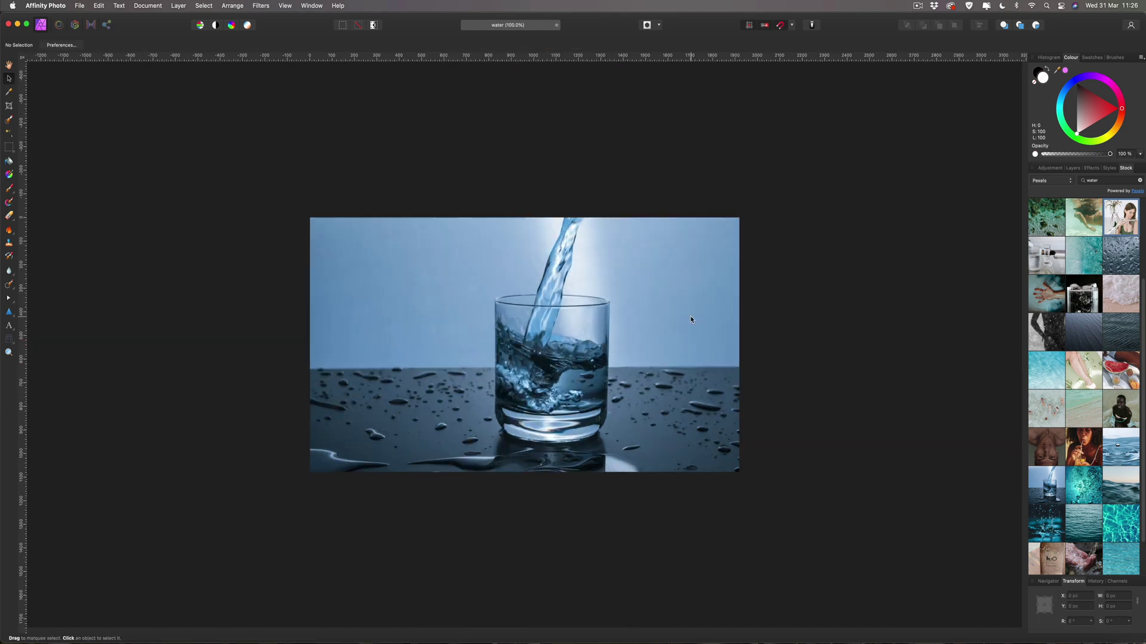
key("super+0")
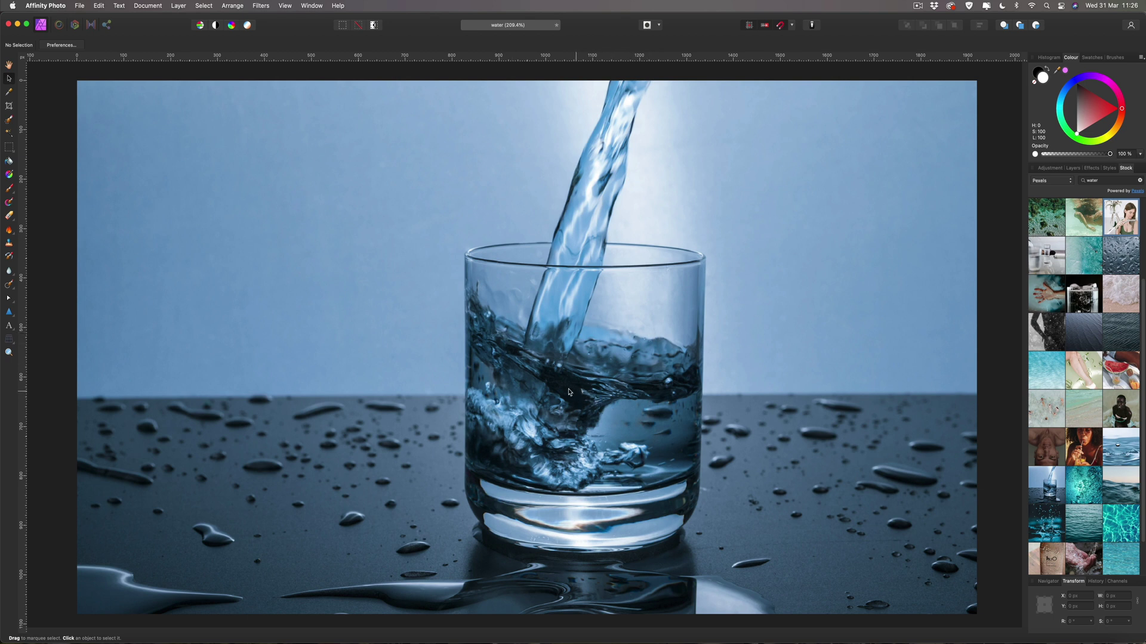
- Add the artistic text "WATER" at about 387 pt over the photo
left_click(1073, 169)
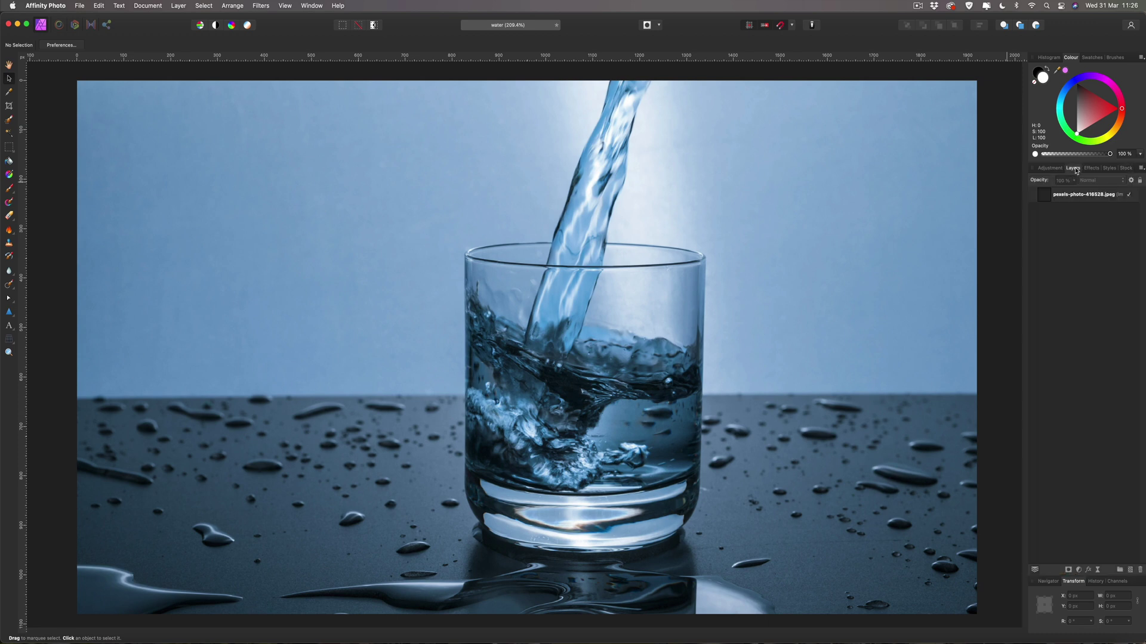
left_click(9, 325)
left_click_drag(170, 238, 260, 370)
type("WATER")
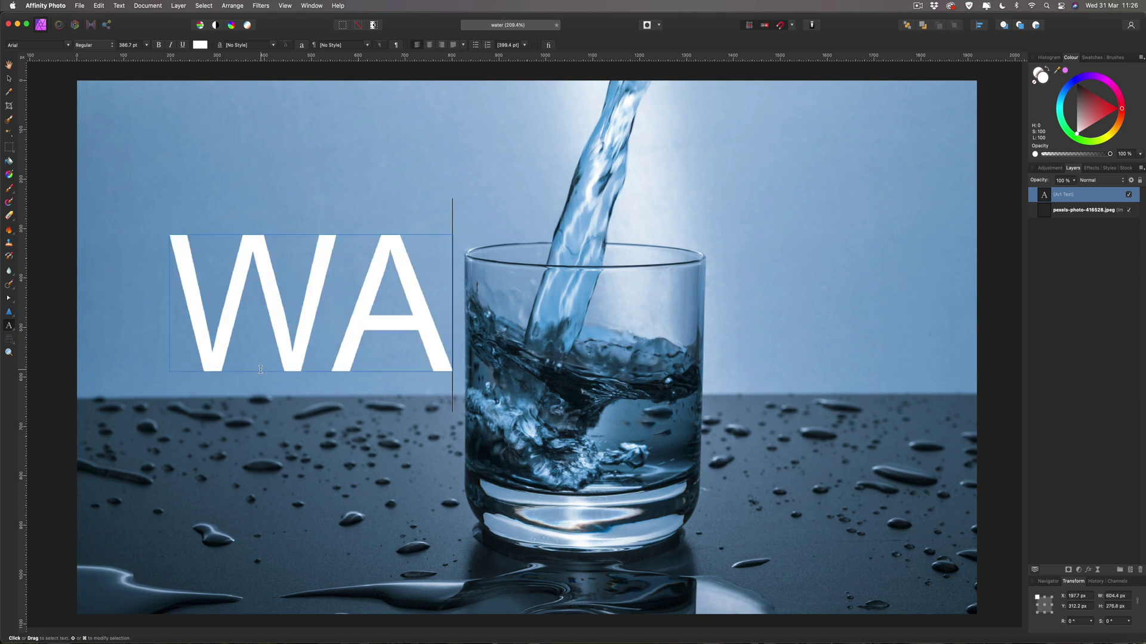
- Move the WATER text down across the lower part of the glass and enlarge it to about 1424 px wide
left_click(9, 79)
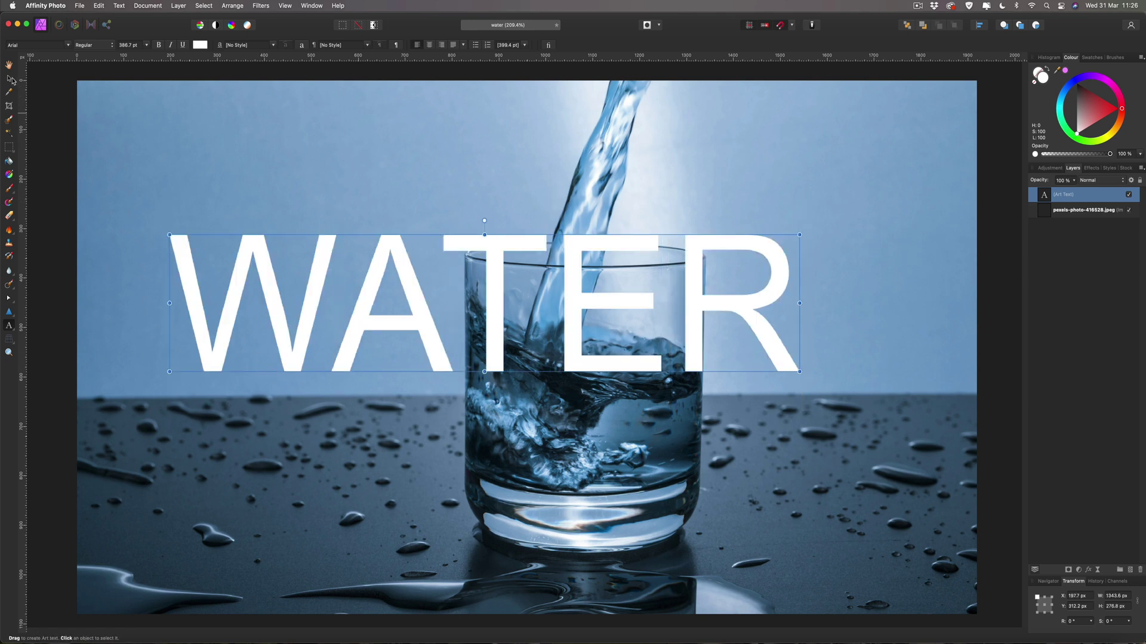
left_click_drag(516, 349, 583, 456)
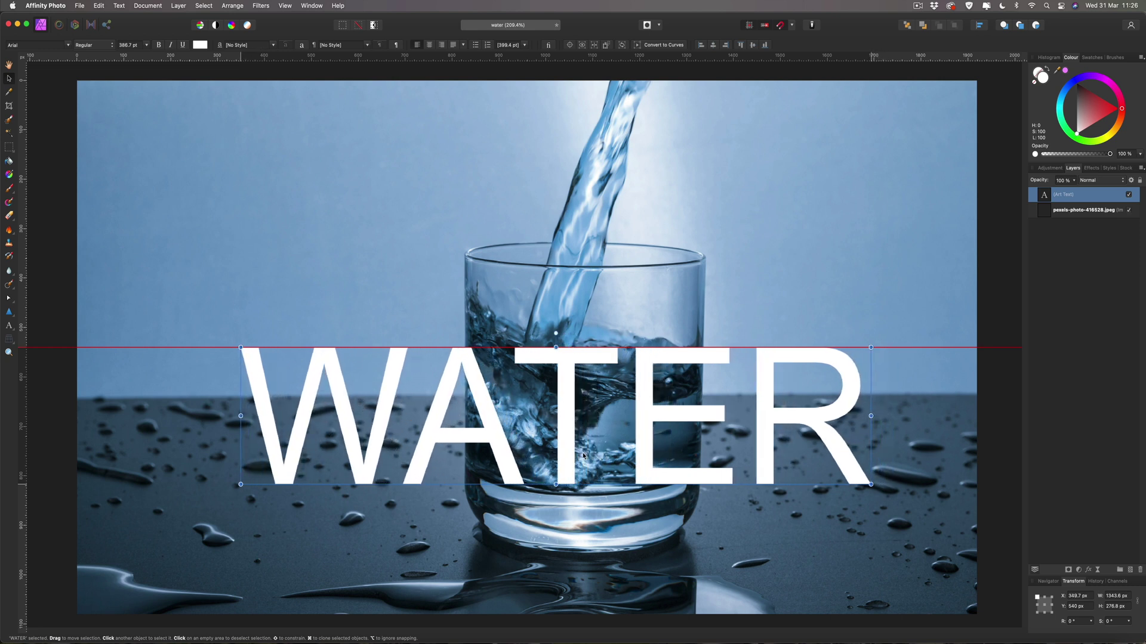
left_click_drag(872, 348, 907, 337)
left_click_drag(624, 396, 617, 395)
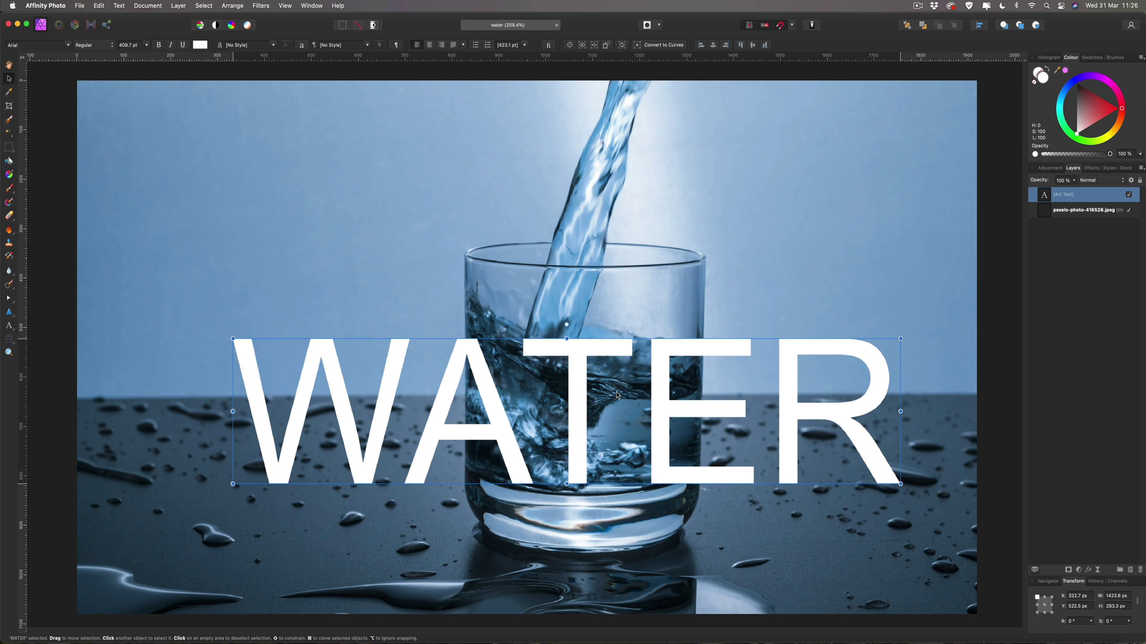
scroll(550, 389, "down", 3)
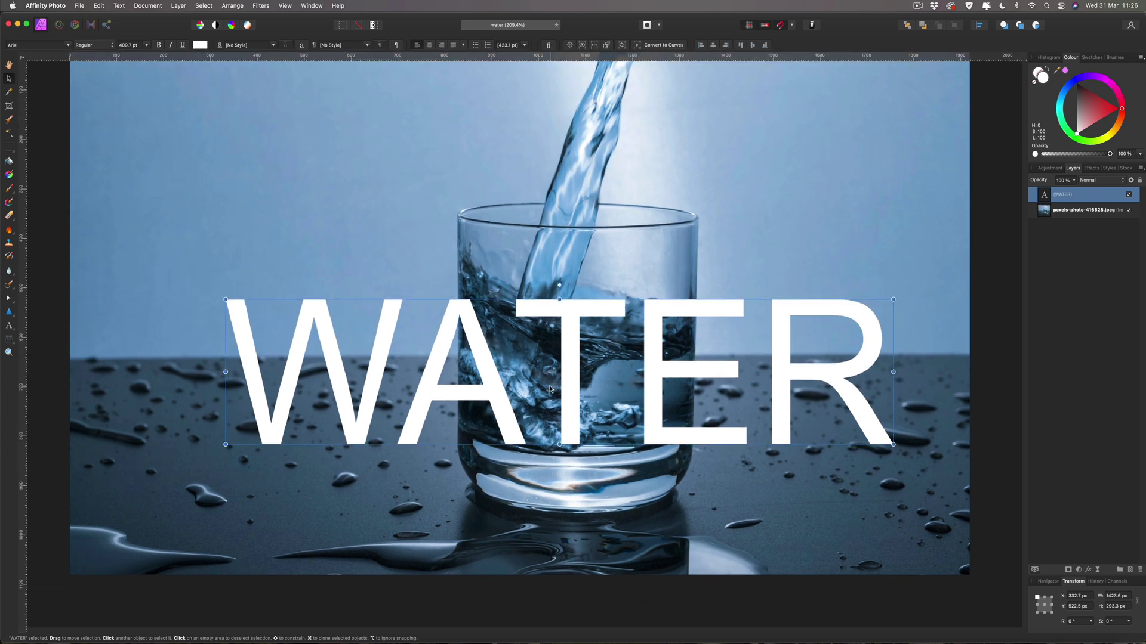
key("super+minus")
key("super+minus")
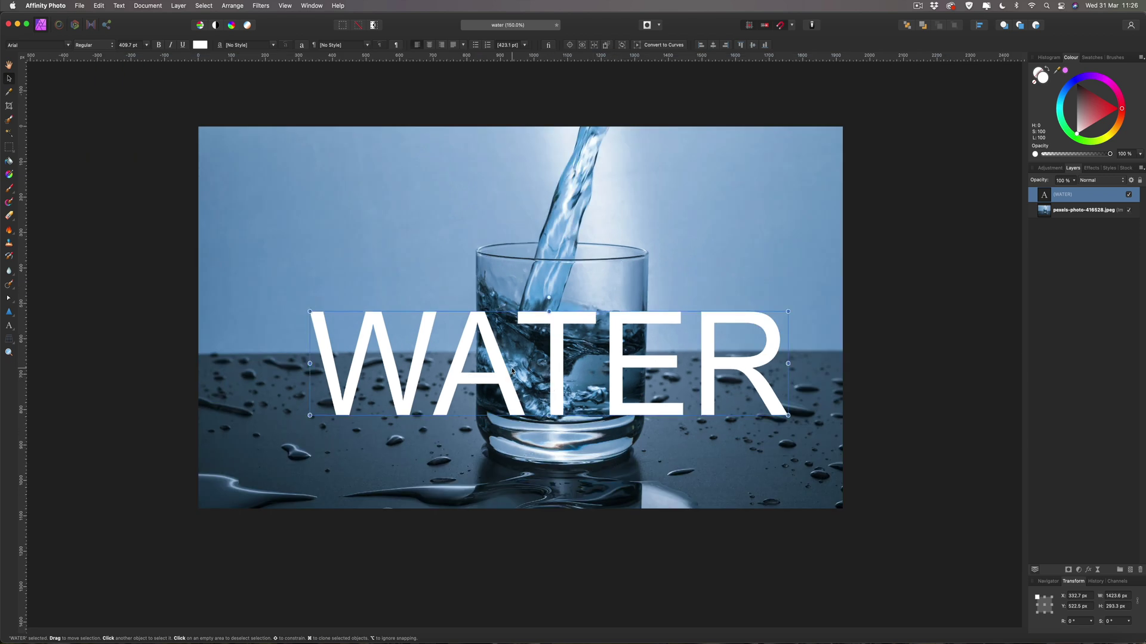
left_click(125, 241)
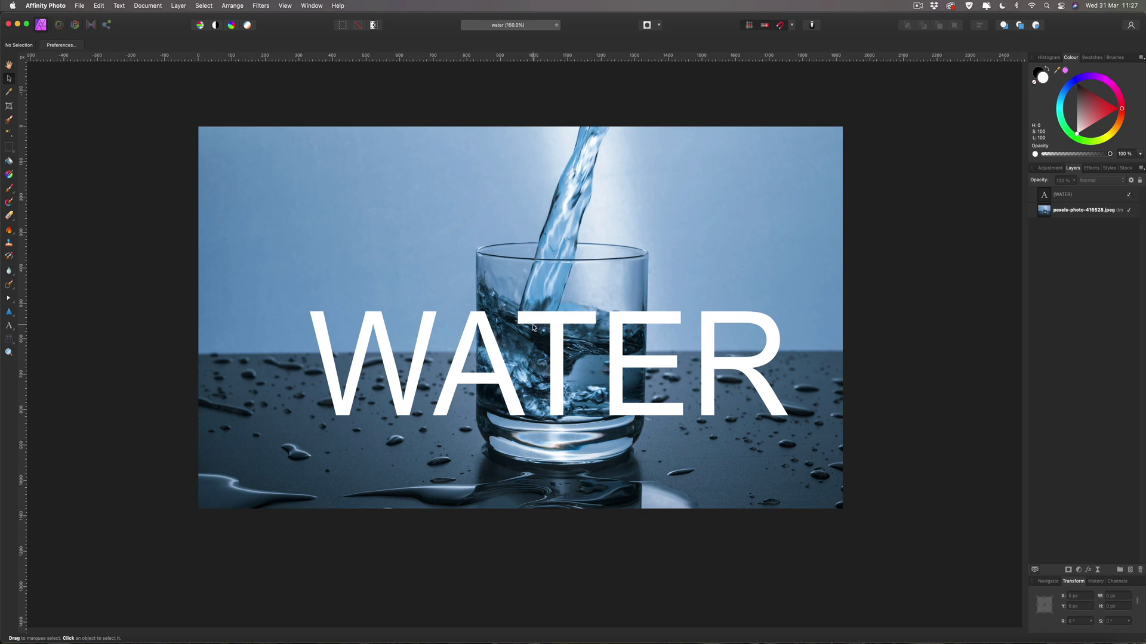
- Add a mask to the WATER text layer and activate the Paint Brush on that mask
left_click(1043, 195)
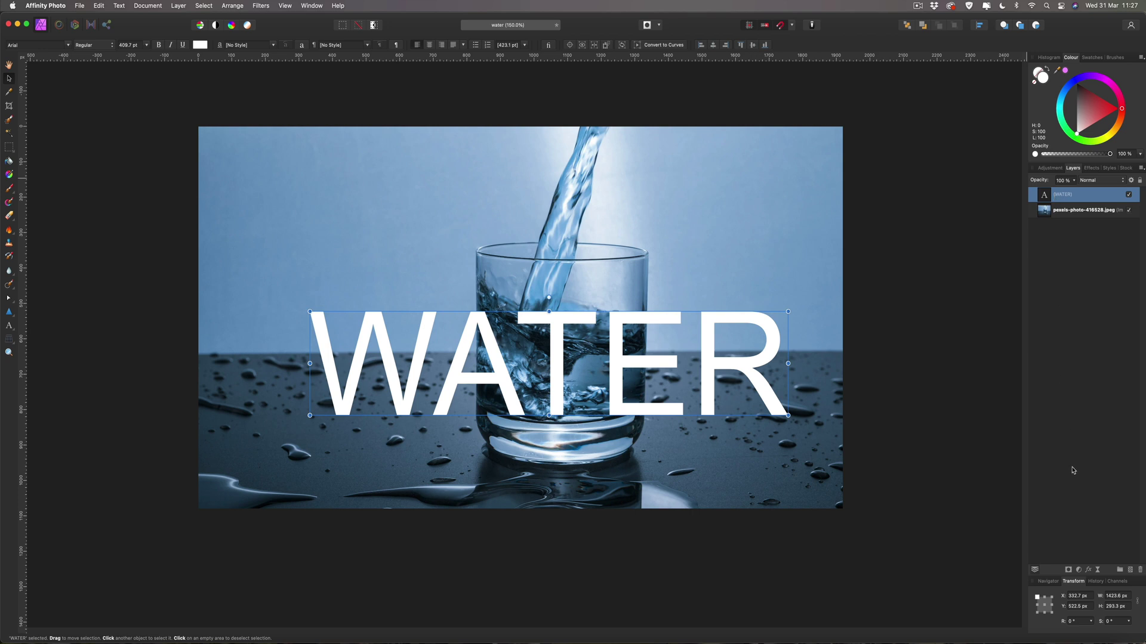
left_click(1069, 571)
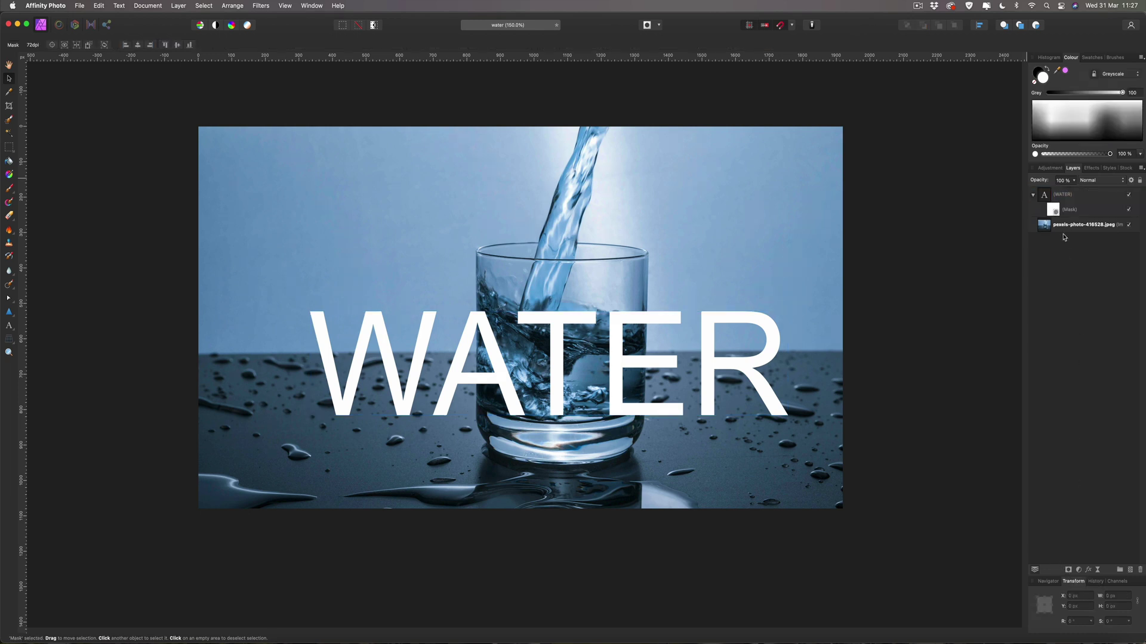
left_click(1054, 211)
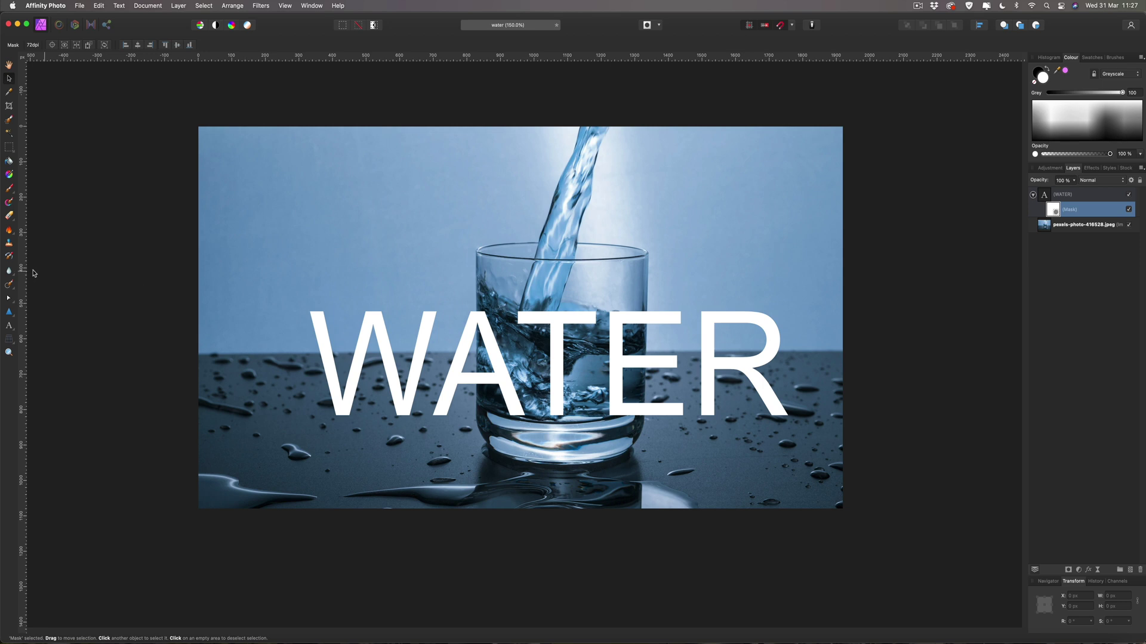
left_click(9, 188)
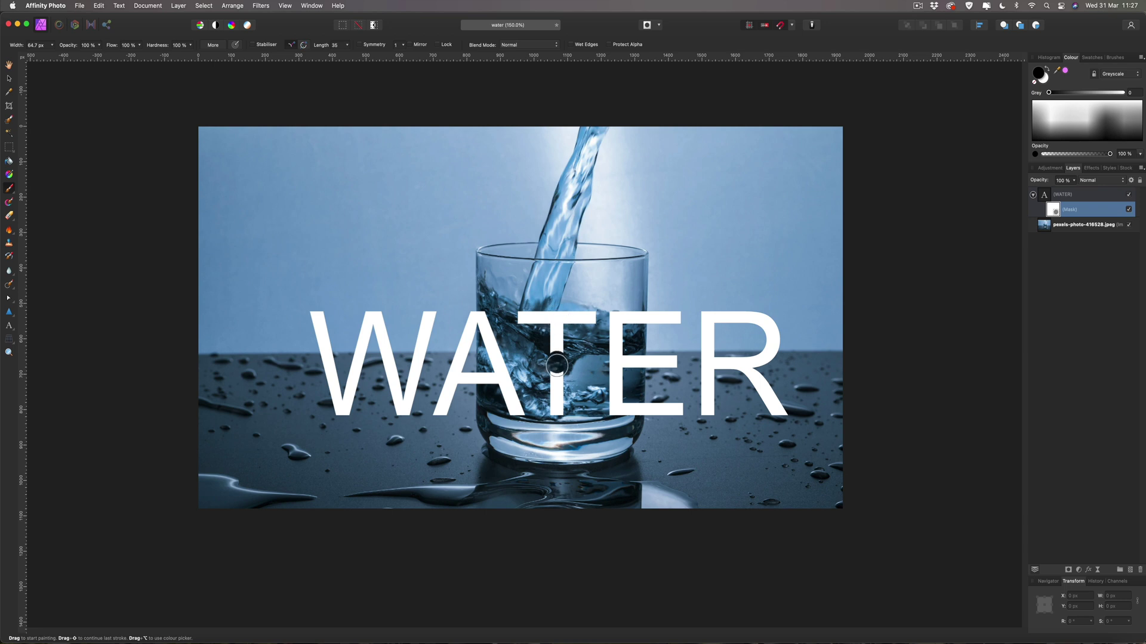
- Hide the T and the stem of the E by painting black on the mask, and restore both letters with white
mouse_move(519, 321)
left_mouse_down()
mouse_move(592, 317)
mouse_move(557, 326)
mouse_move(557, 413)
left_mouse_up()
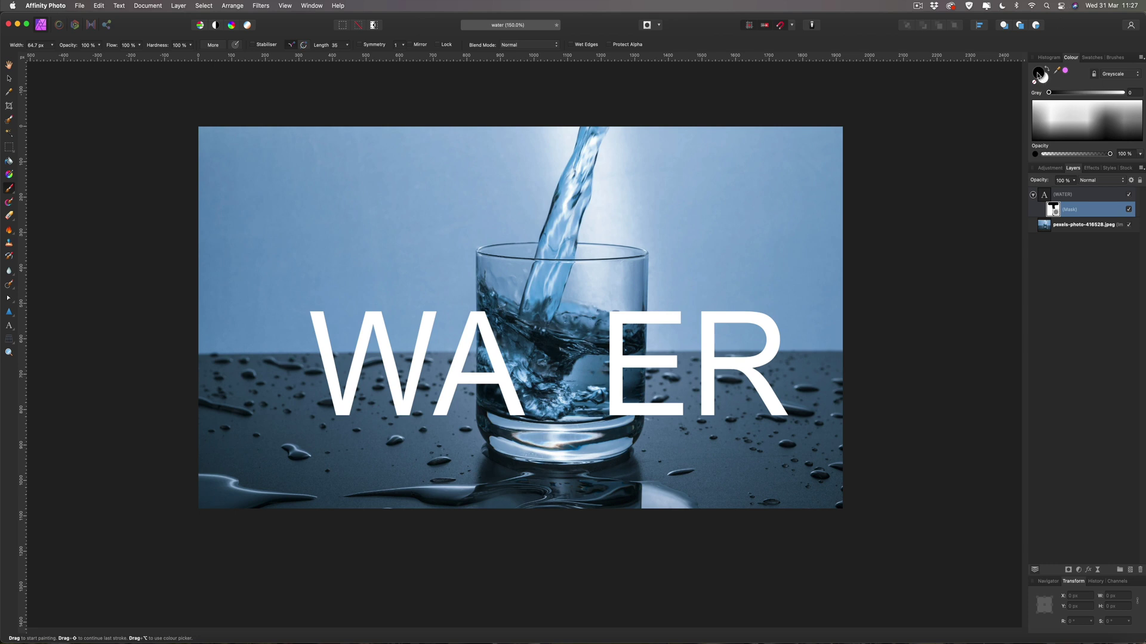
left_click_drag(615, 300, 614, 406)
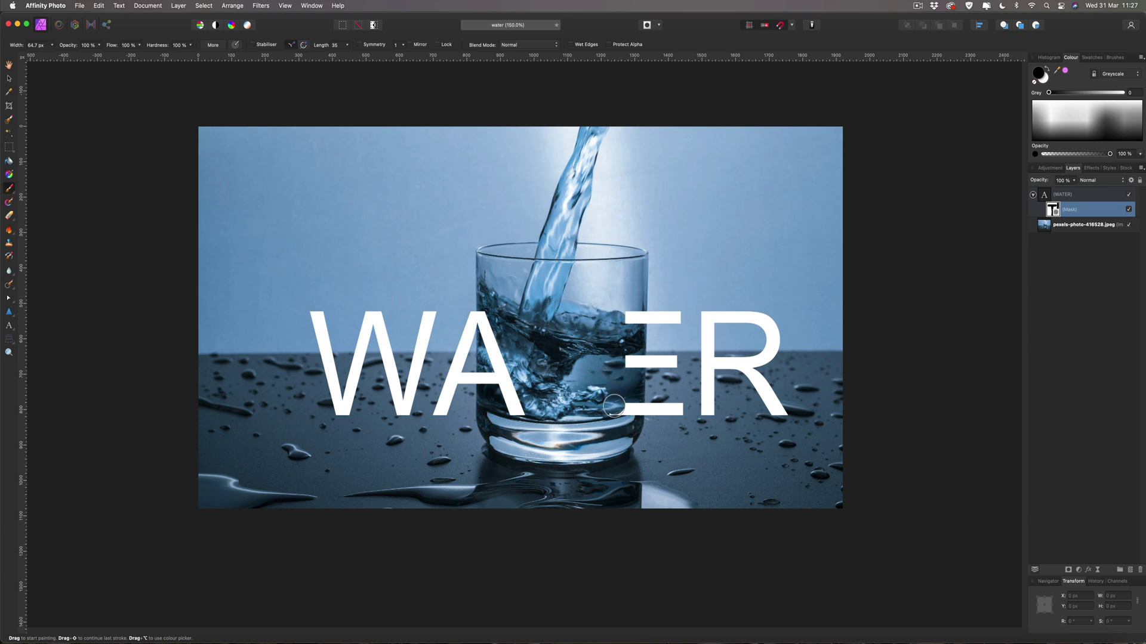
left_click(1032, 104)
left_click_drag(619, 307, 616, 404)
mouse_move(552, 417)
left_mouse_down()
mouse_move(568, 314)
mouse_move(500, 316)
mouse_move(632, 316)
mouse_move(544, 317)
mouse_move(549, 376)
left_mouse_up()
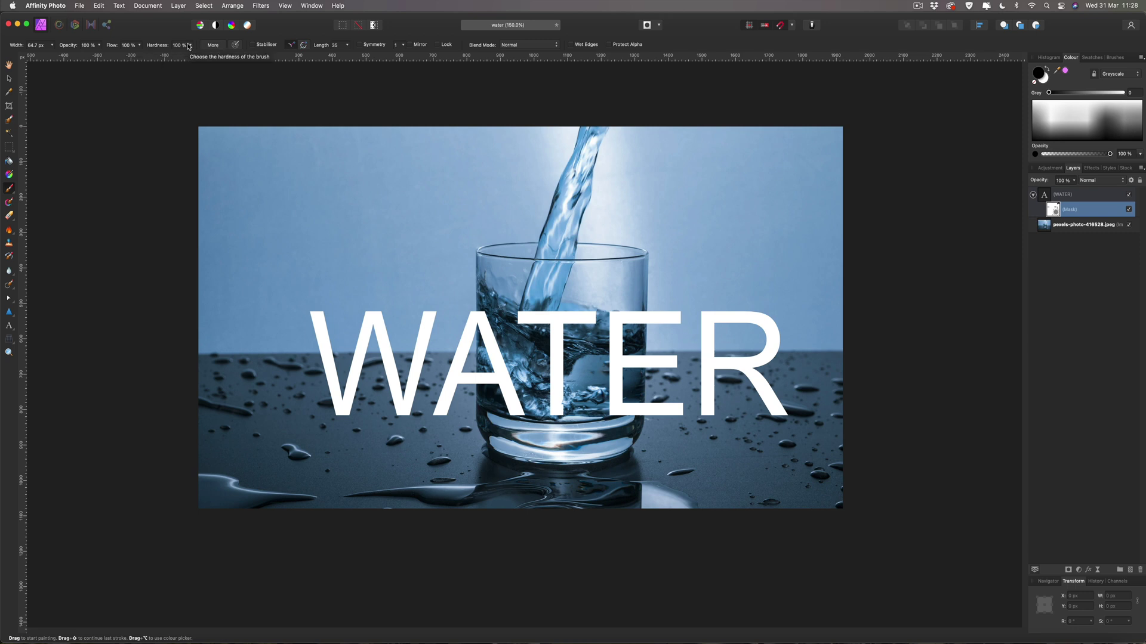
- Paint black on the text mask across the inside of the glass to hide the overlapping parts of the A, T and E
left_click_drag(507, 401, 532, 411)
key("super+z")
key("super+equal")
key("super+equal")
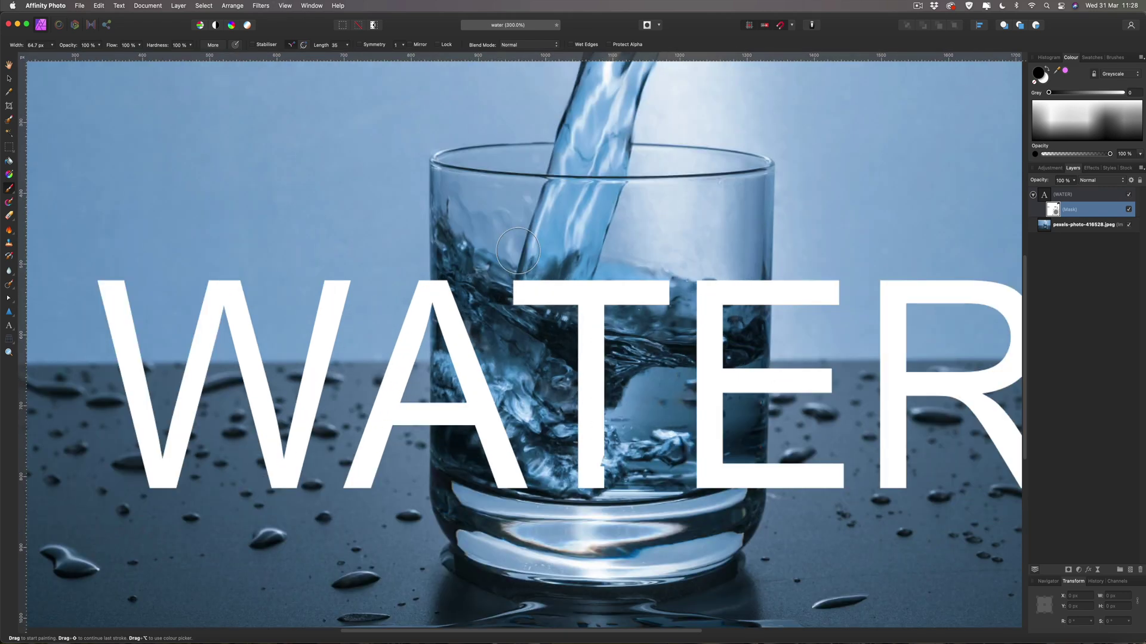
key("super+equal")
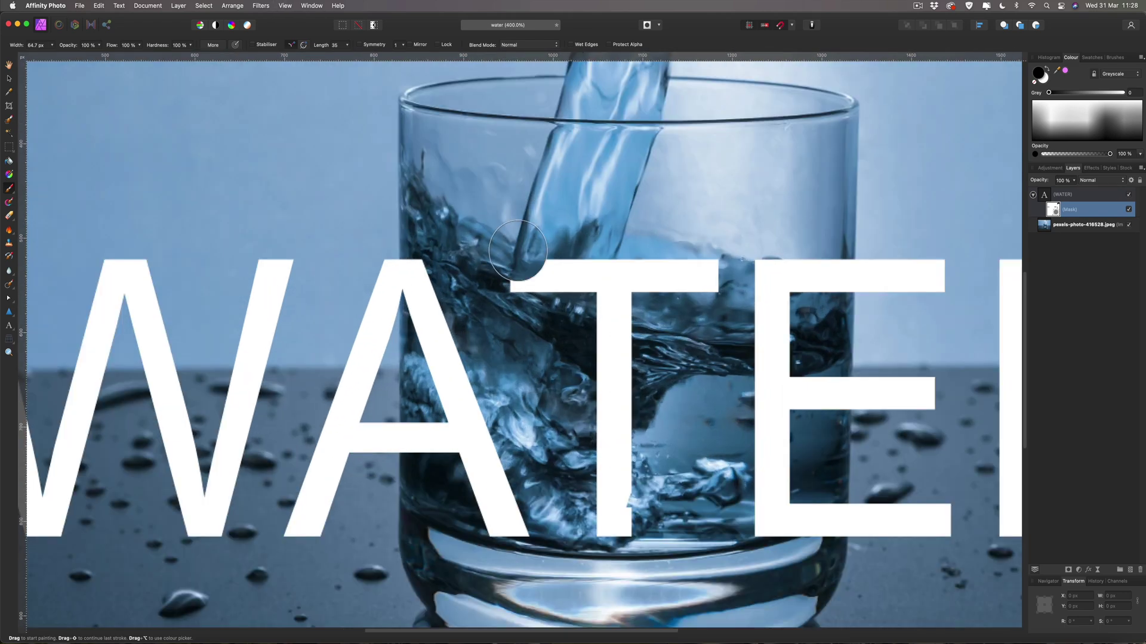
scroll(518, 251, "up", 3)
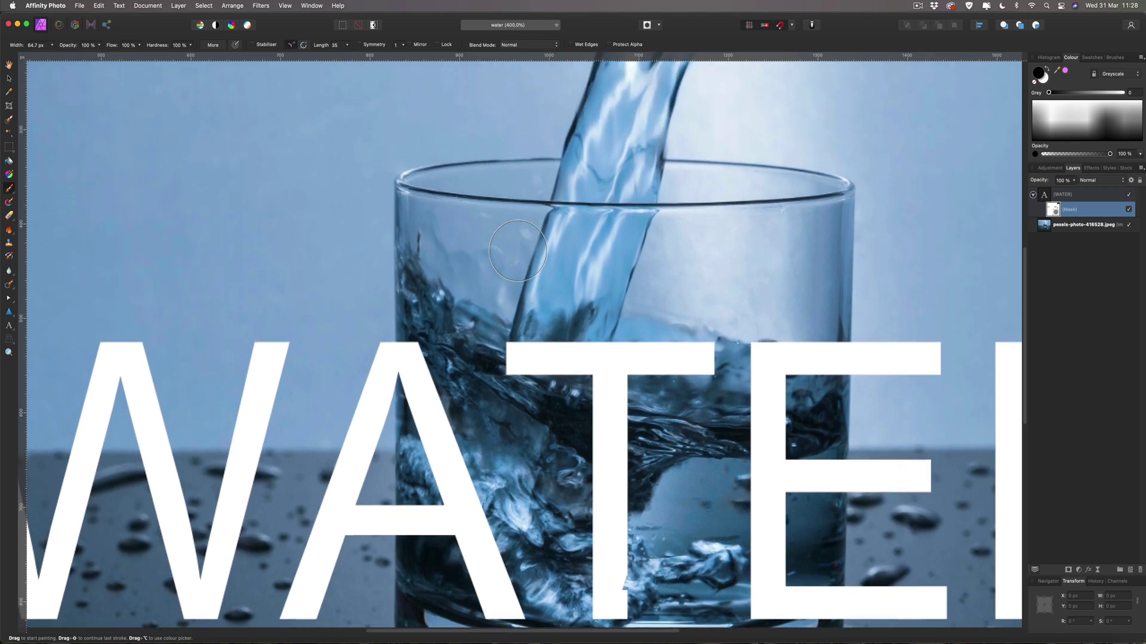
scroll(519, 251, "down", 5)
scroll(524, 252, "right", 2)
mouse_move(465, 247)
left_mouse_down()
mouse_move(686, 245)
mouse_move(573, 251)
mouse_move(571, 541)
mouse_move(574, 277)
mouse_move(584, 527)
mouse_move(478, 507)
mouse_move(441, 429)
mouse_move(389, 231)
mouse_move(394, 425)
mouse_move(390, 403)
mouse_move(384, 422)
mouse_move(671, 410)
mouse_move(715, 218)
mouse_move(723, 482)
mouse_move(766, 487)
mouse_move(750, 321)
mouse_move(758, 227)
mouse_move(768, 239)
mouse_move(763, 494)
left_mouse_up()
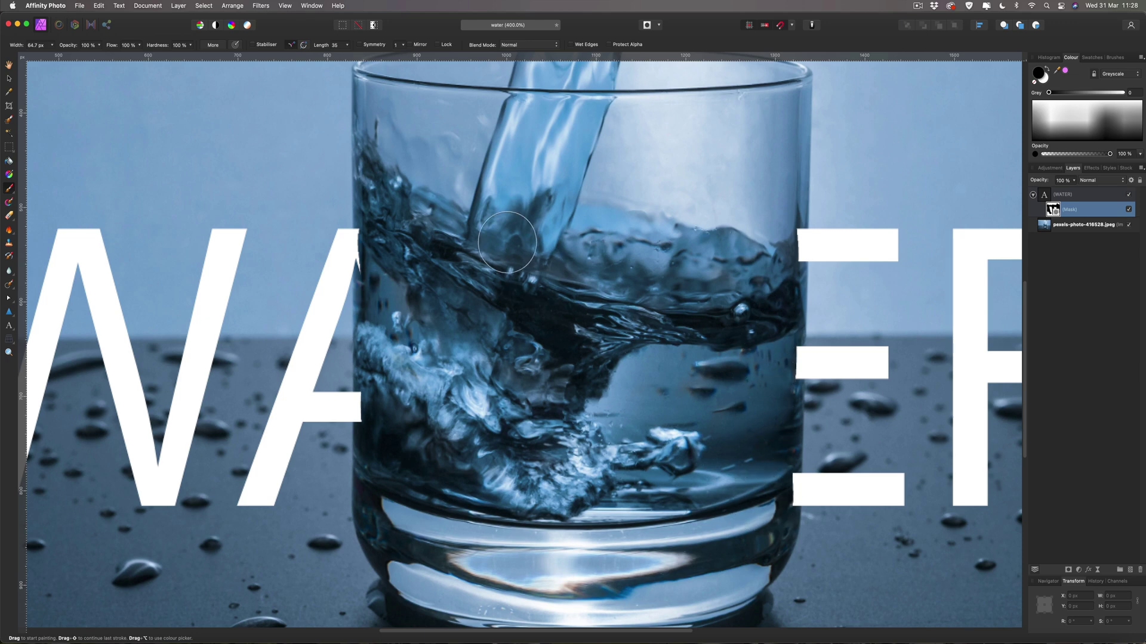
- Paint black on the text mask to trim the A's crossbar flush with the left edge of the glass
scroll(506, 219, "left", 5)
scroll(506, 219, "up", 6)
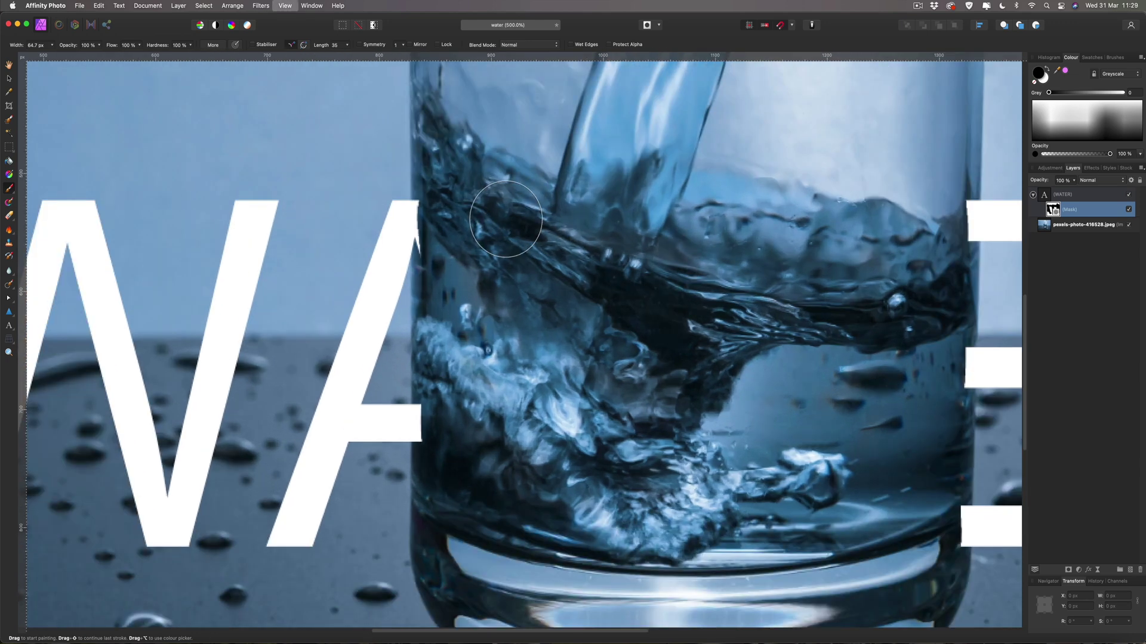
scroll(506, 219, "up", 1)
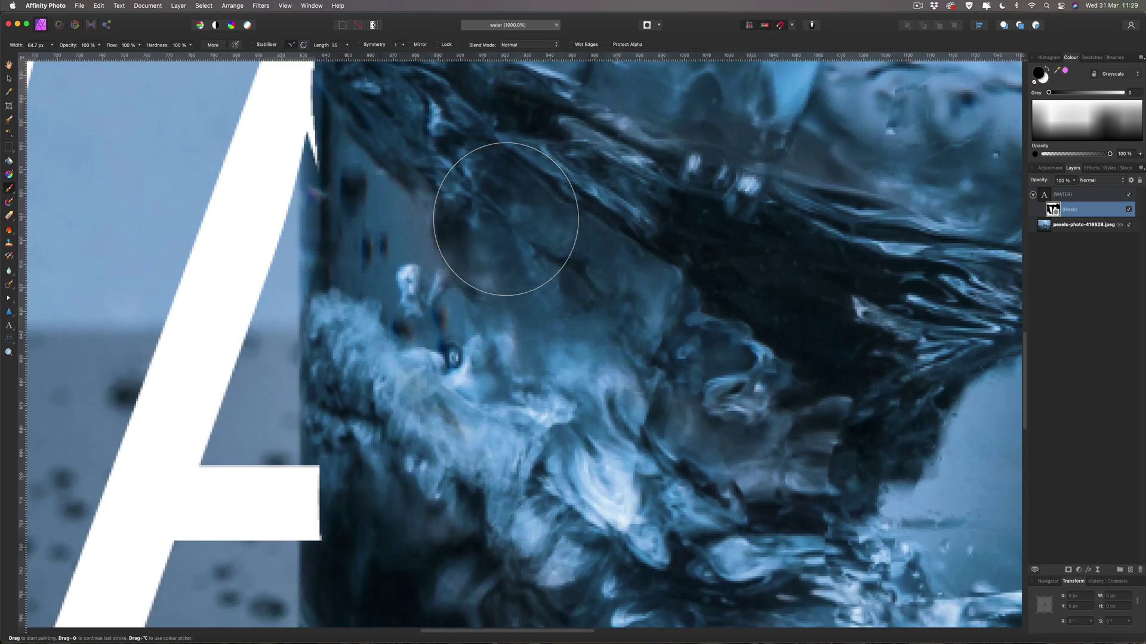
scroll(506, 219, "up", 2)
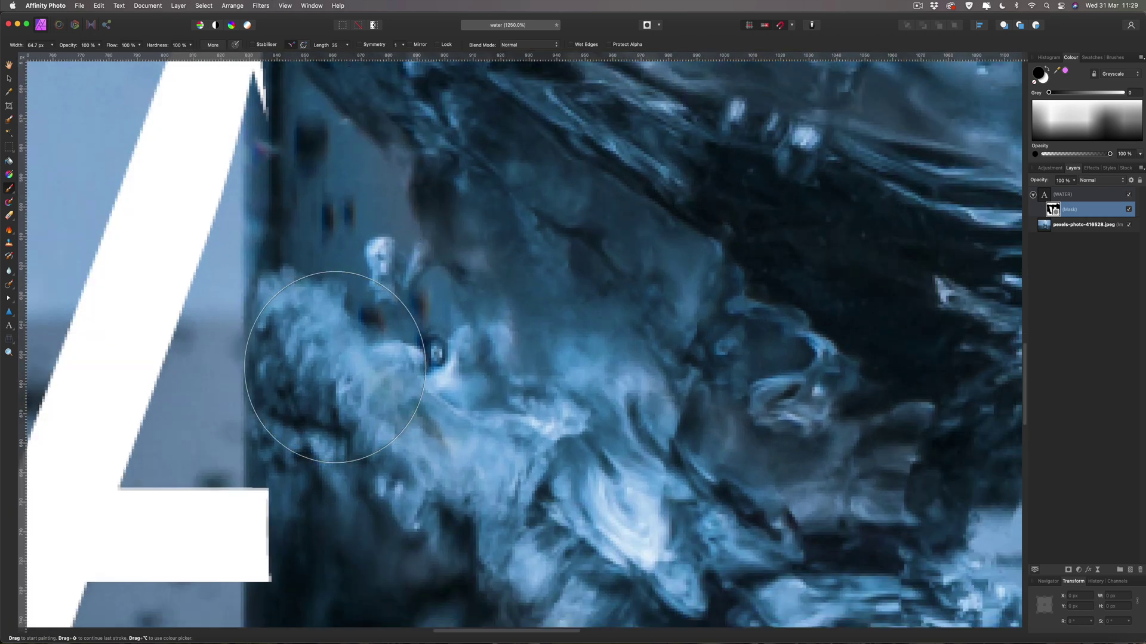
scroll(334, 367, "down", 1)
mouse_move(320, 396)
left_mouse_down()
mouse_move(310, 488)
mouse_move(296, 515)
left_mouse_up()
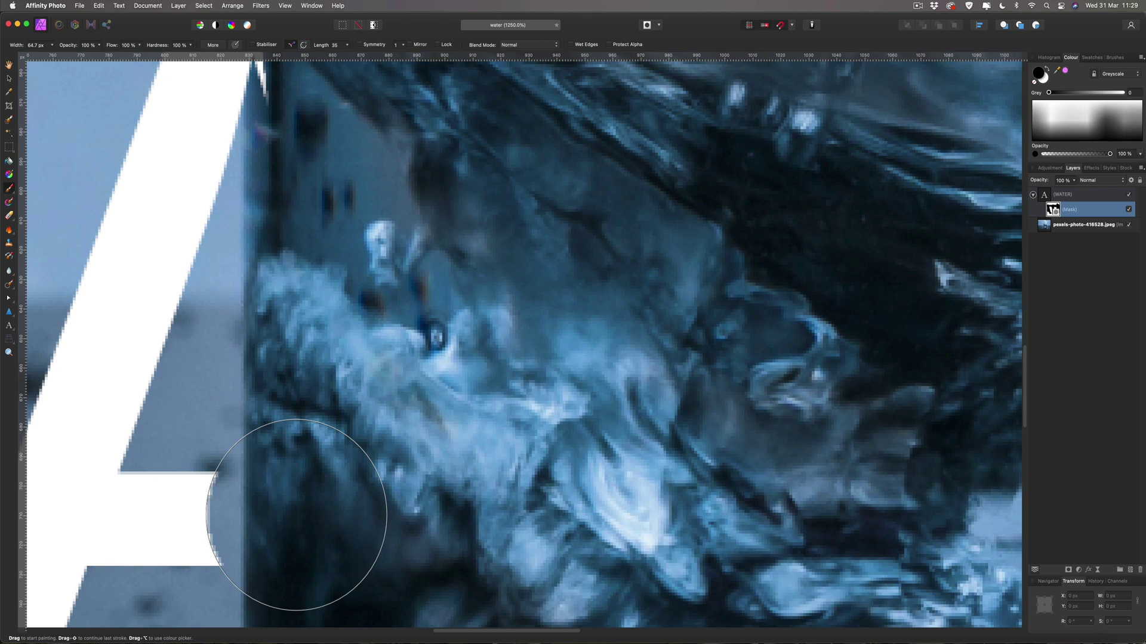
scroll(296, 516, "down", 4)
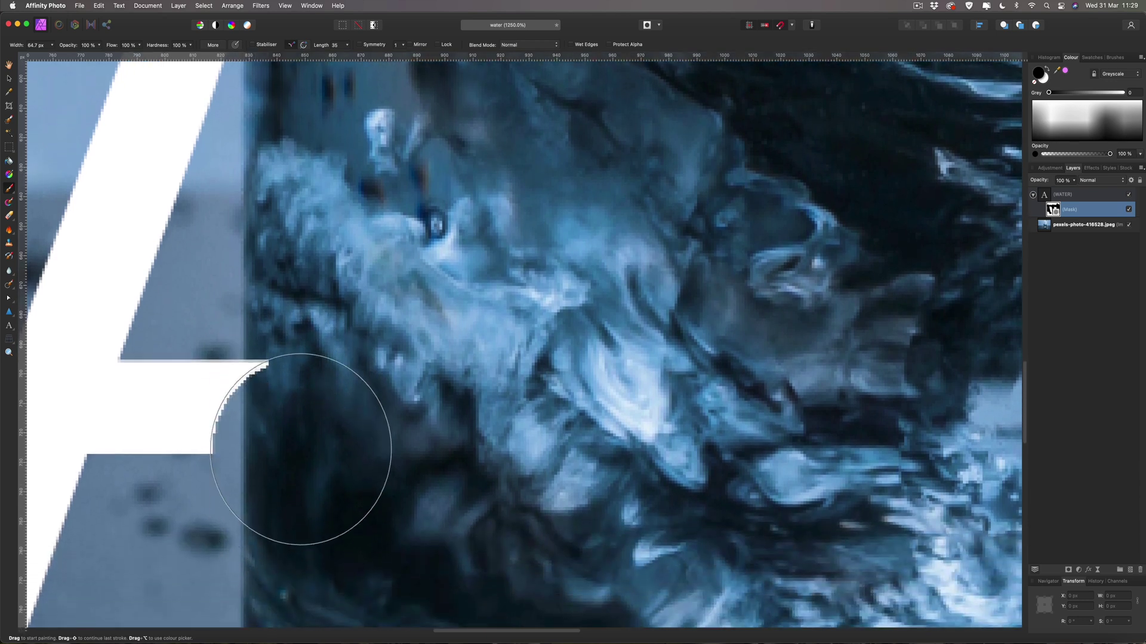
left_click_drag(338, 424, 331, 423)
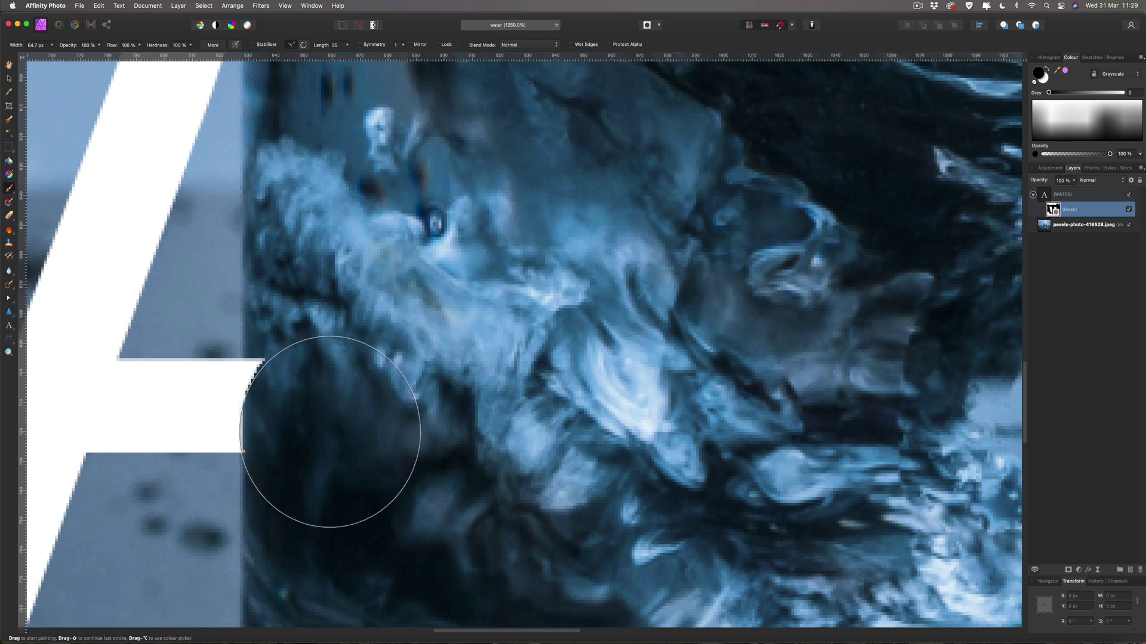
left_click_drag(332, 422, 331, 386)
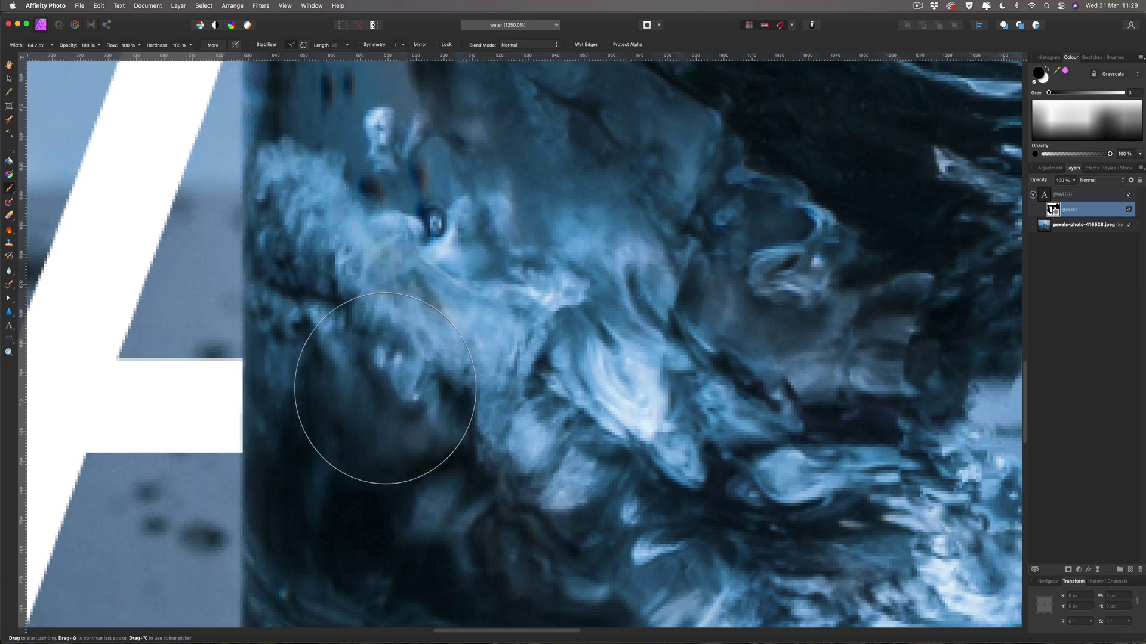
- Mask out the tip of the A that overlaps the glass, leaving a straight cut along the glass's left edge
scroll(384, 396, "up", 5)
scroll(383, 390, "up", 3)
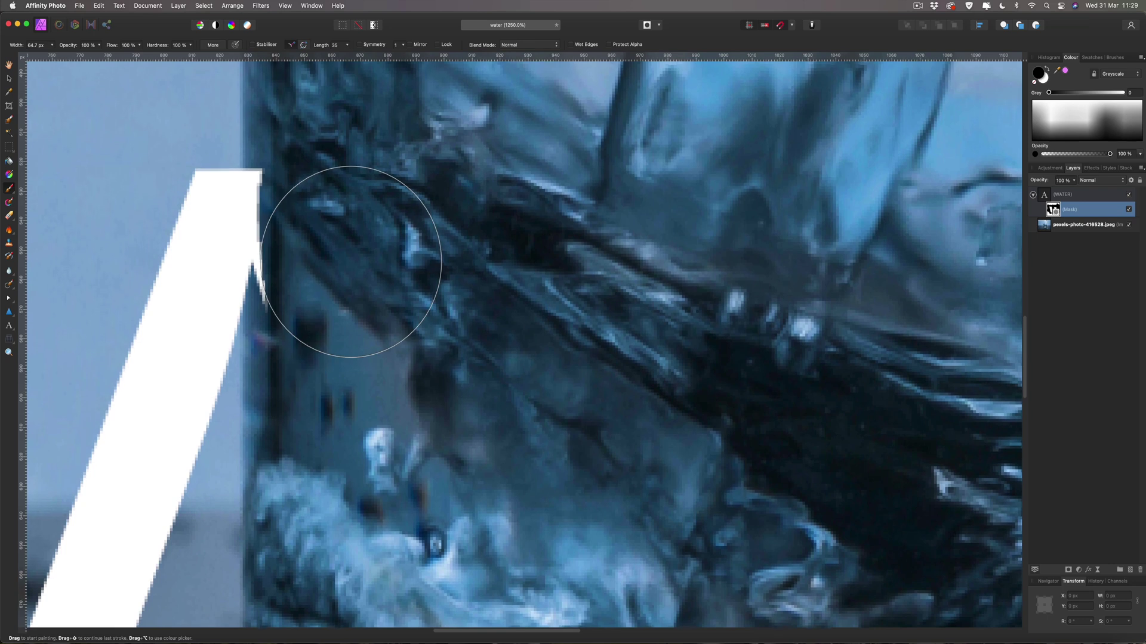
left_click_drag(318, 202, 332, 186)
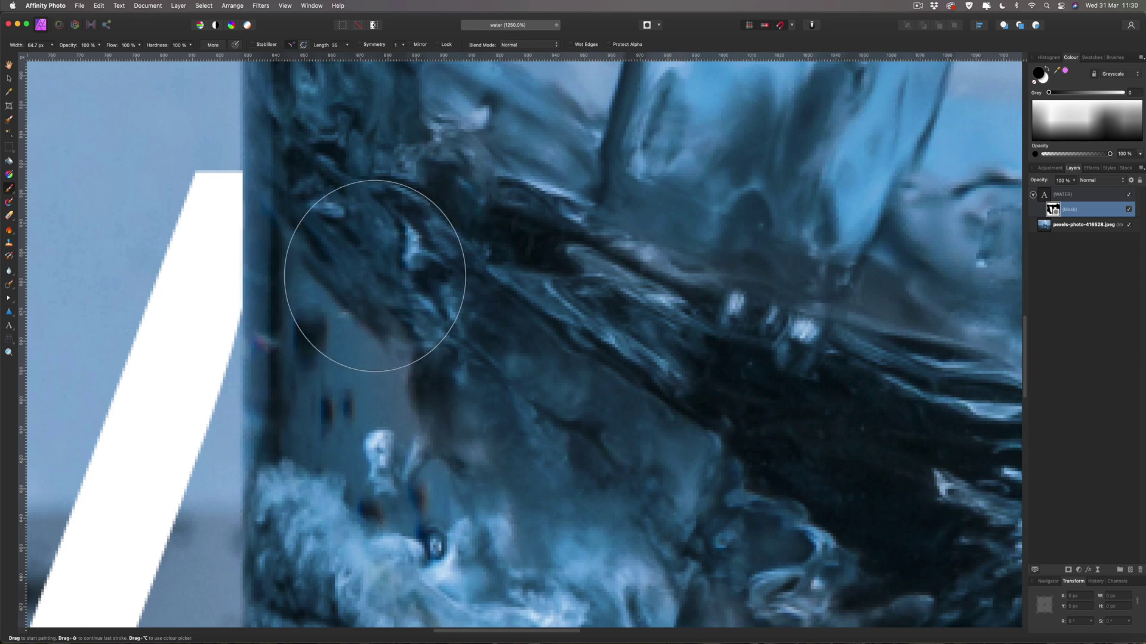
- Paint black on the text mask to trim the E's upper arm flush with the right edge of the glass
scroll(374, 276, "down", 5)
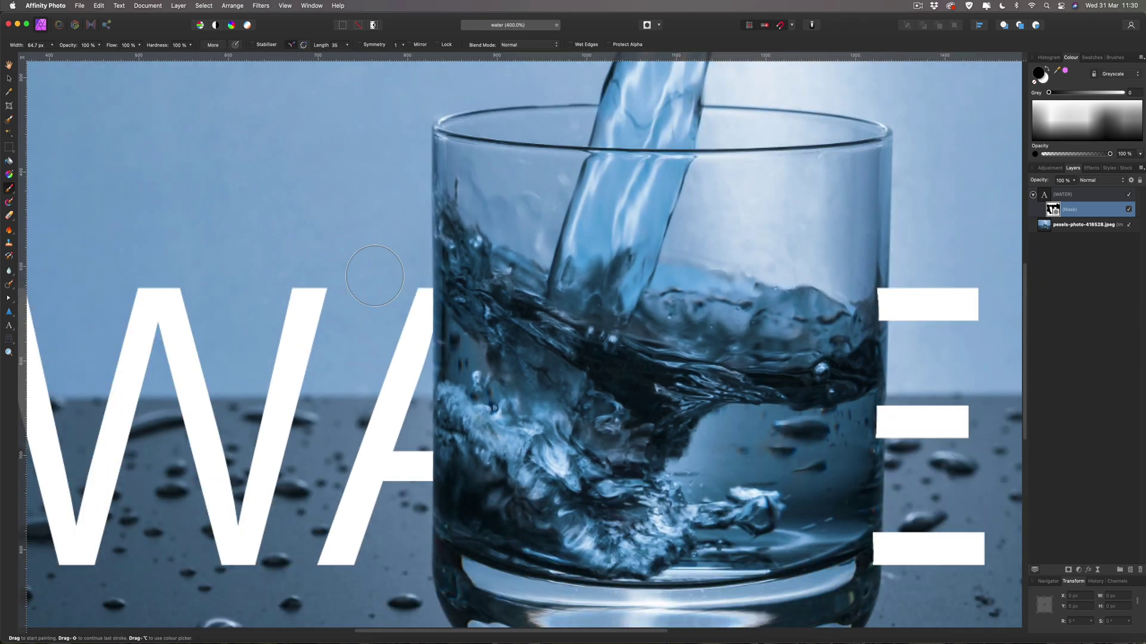
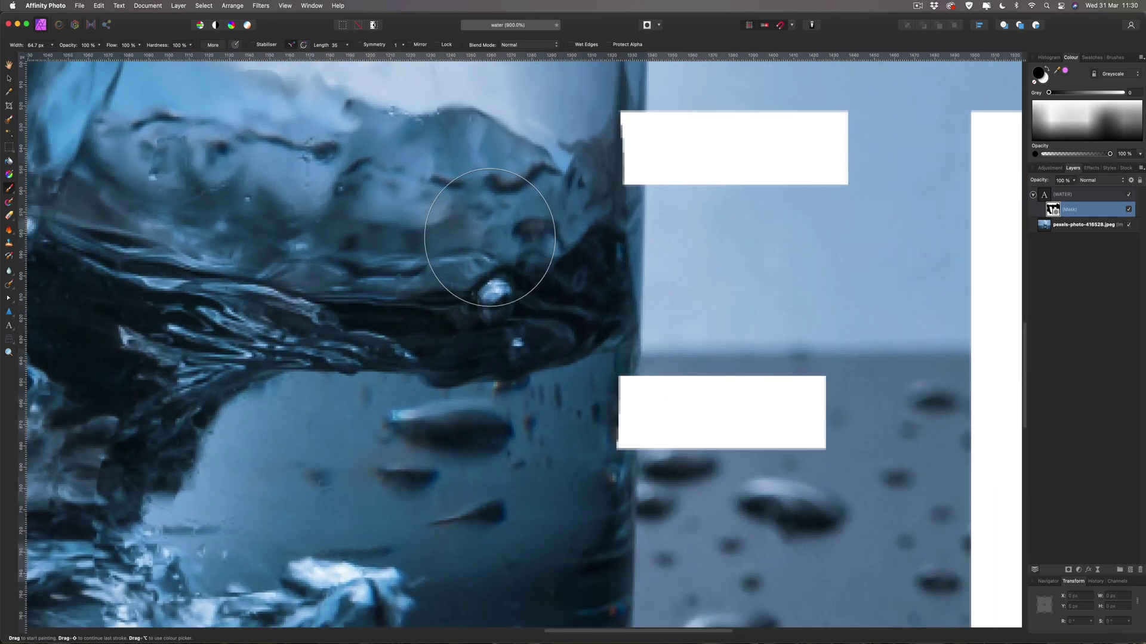
scroll(490, 237, "up", 2)
scroll(486, 243, "up", 2)
scroll(432, 297, "up", 1)
mouse_move(579, 350)
left_mouse_down()
mouse_move(497, 352)
mouse_move(498, 300)
left_mouse_up()
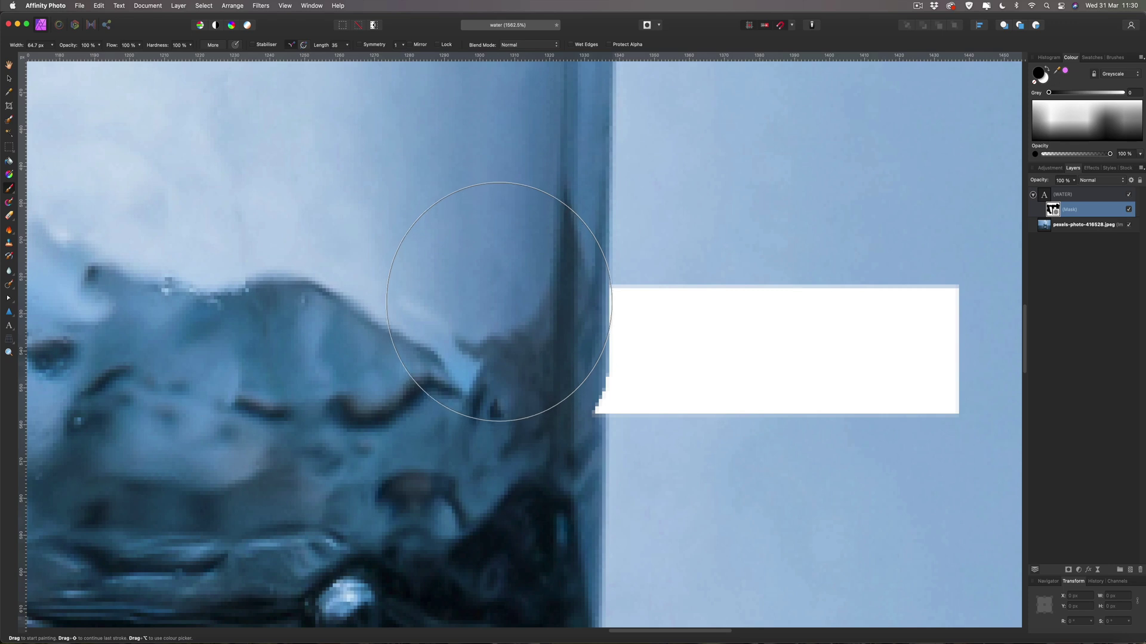
left_click_drag(499, 301, 498, 391)
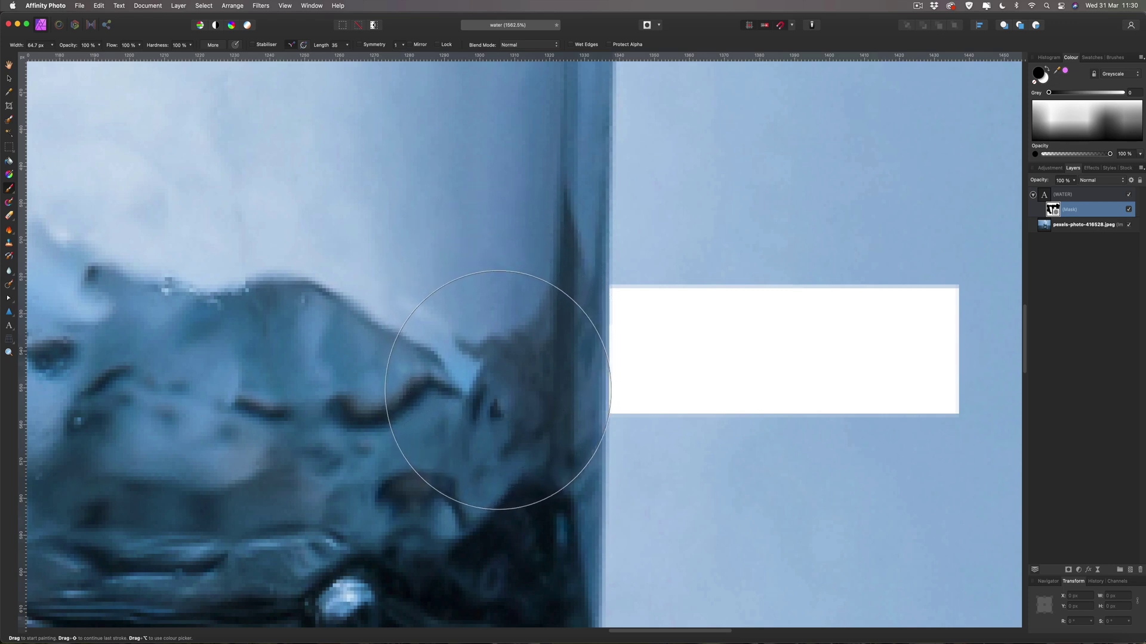
left_click(725, 268)
key("super+z")
left_click(627, 243)
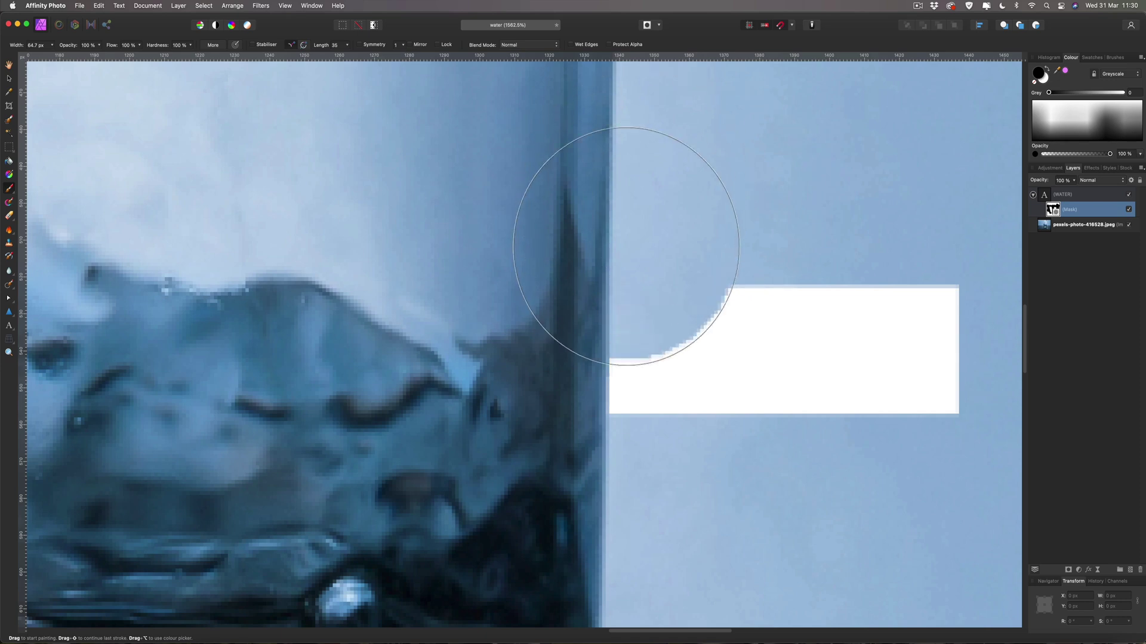
key("super+z")
scroll(627, 243, "down", 5)
left_click(625, 254)
scroll(624, 251, "down", 15)
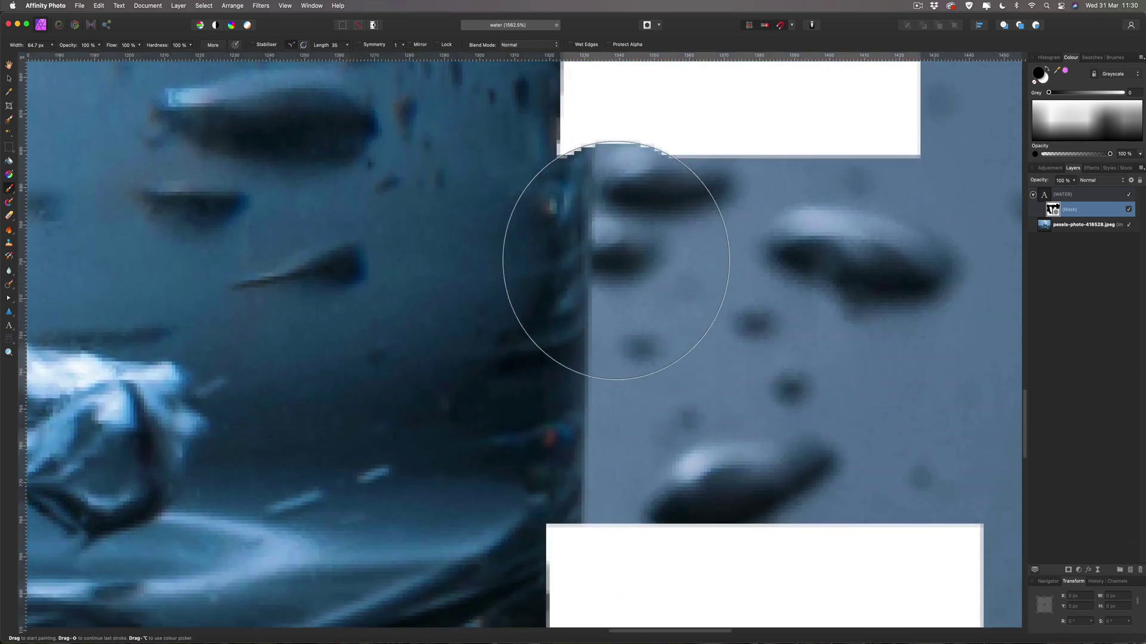
left_click(535, 177)
scroll(536, 177, "up", 4)
key("super+z")
left_click(513, 158)
key("super+z")
left_click(491, 158)
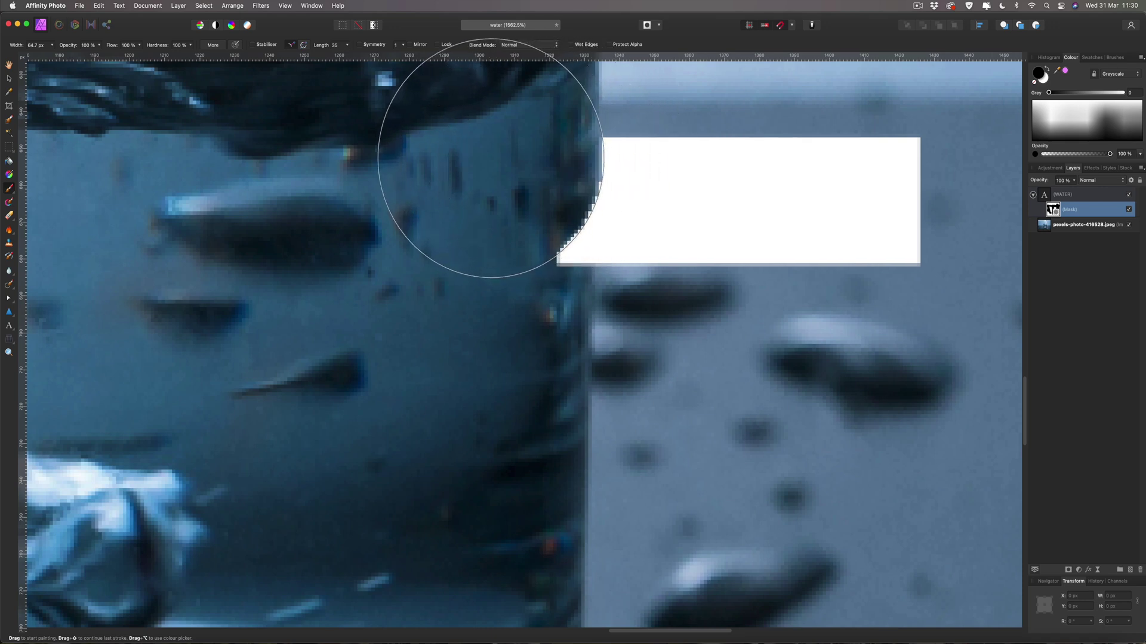
key("super+z")
left_click(489, 193)
key("super+z")
left_click(504, 159)
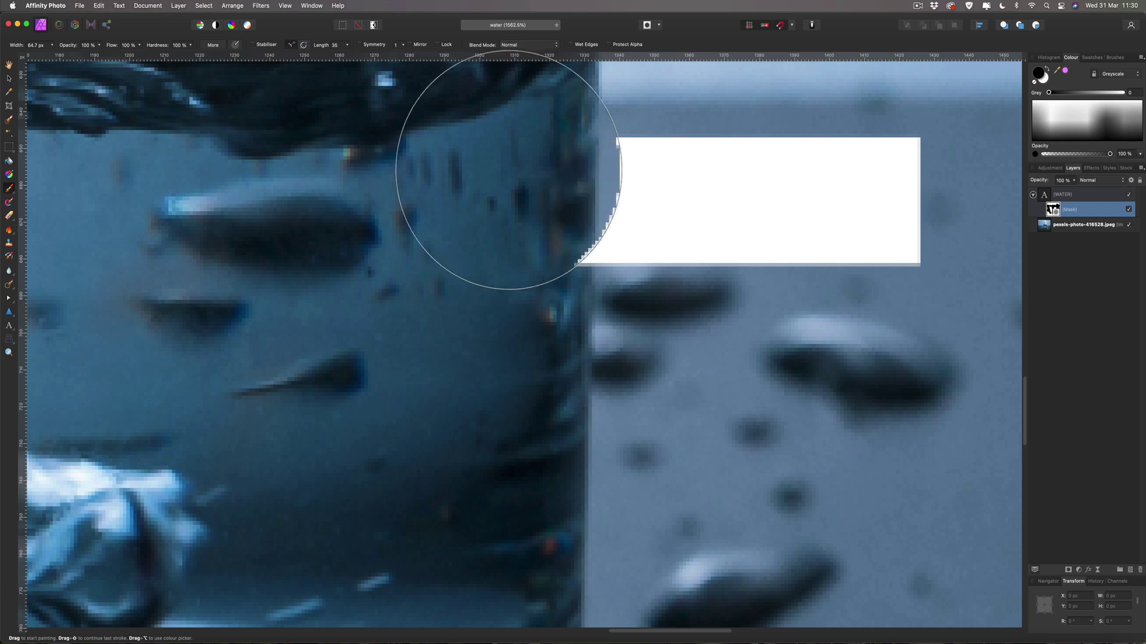
key("super+z")
left_click(486, 157)
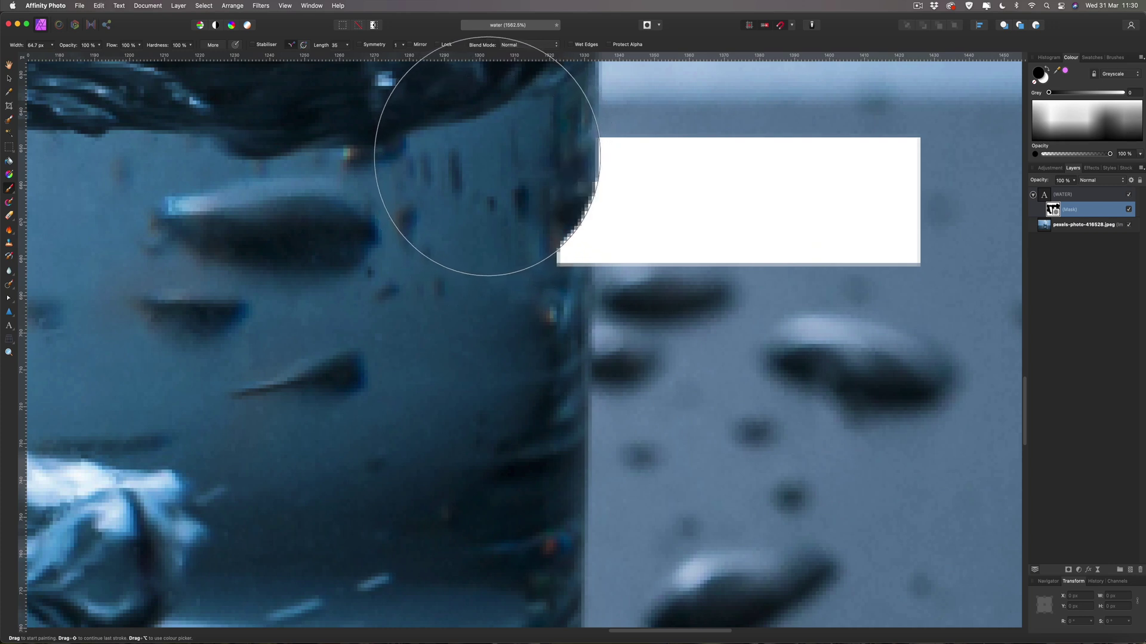
key("super+z")
left_click(483, 155)
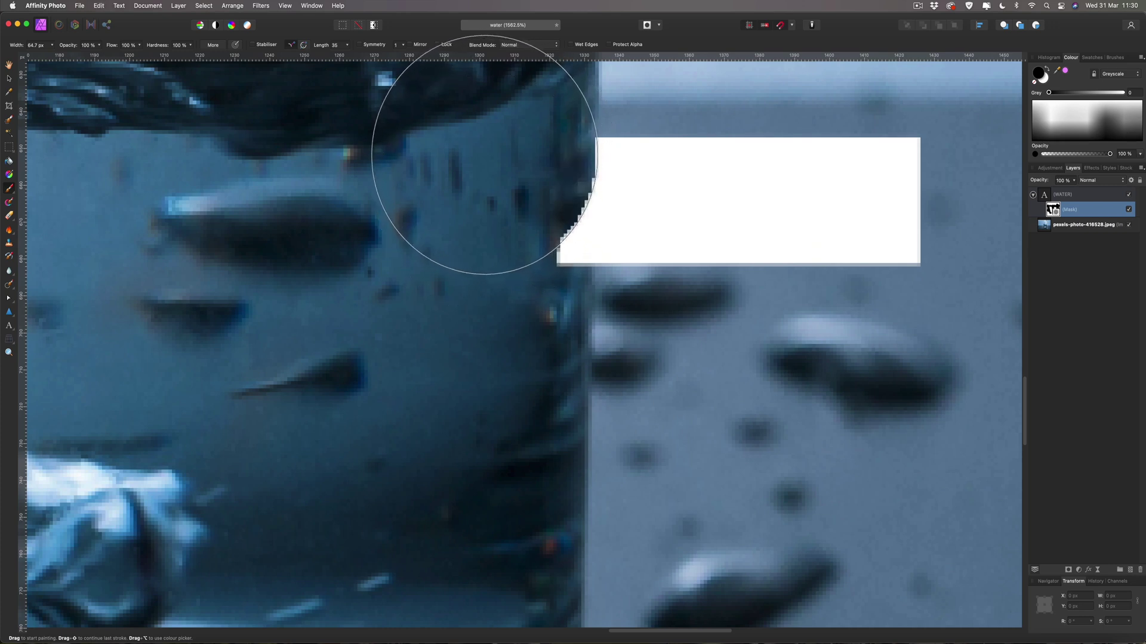
key("super+z")
- Paint black on the text mask to trim the E's middle arm along the right edge of the glass
left_click_drag(487, 159, 487, 199)
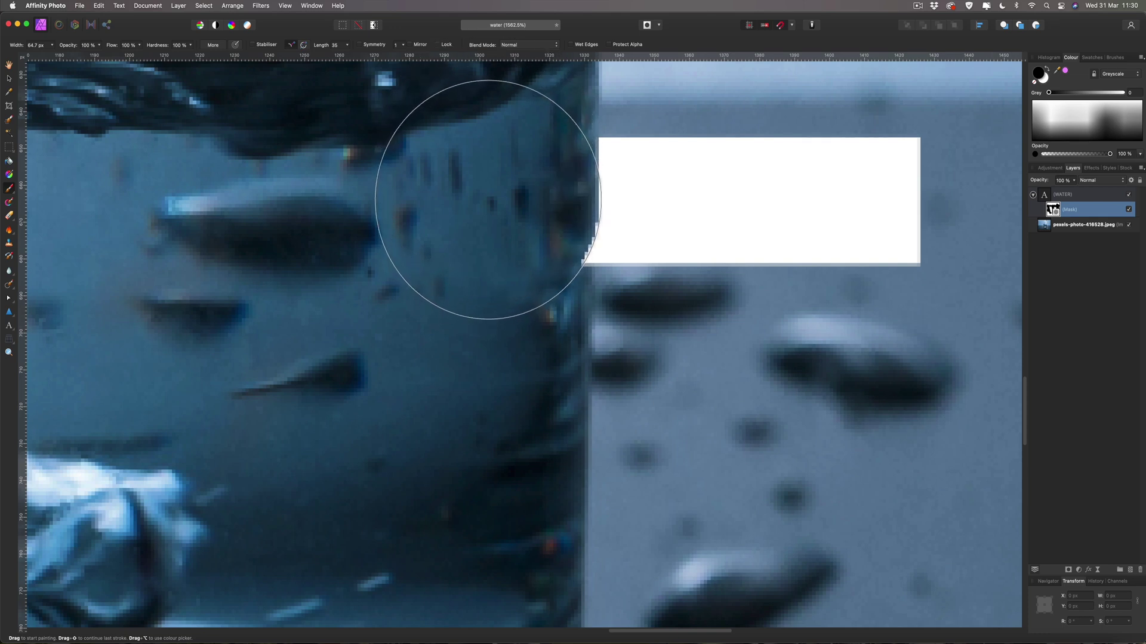
left_click_drag(487, 196, 487, 237)
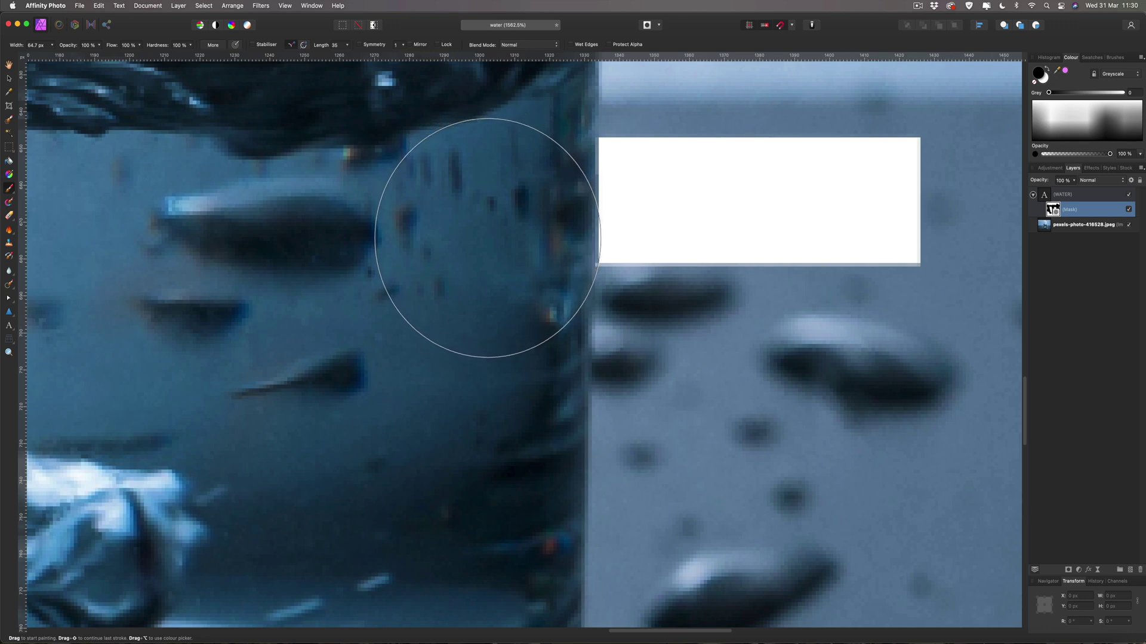
left_click(729, 167)
key("ctrl+z")
left_click(775, 158)
scroll(775, 159, "up", 5)
key("ctrl+z")
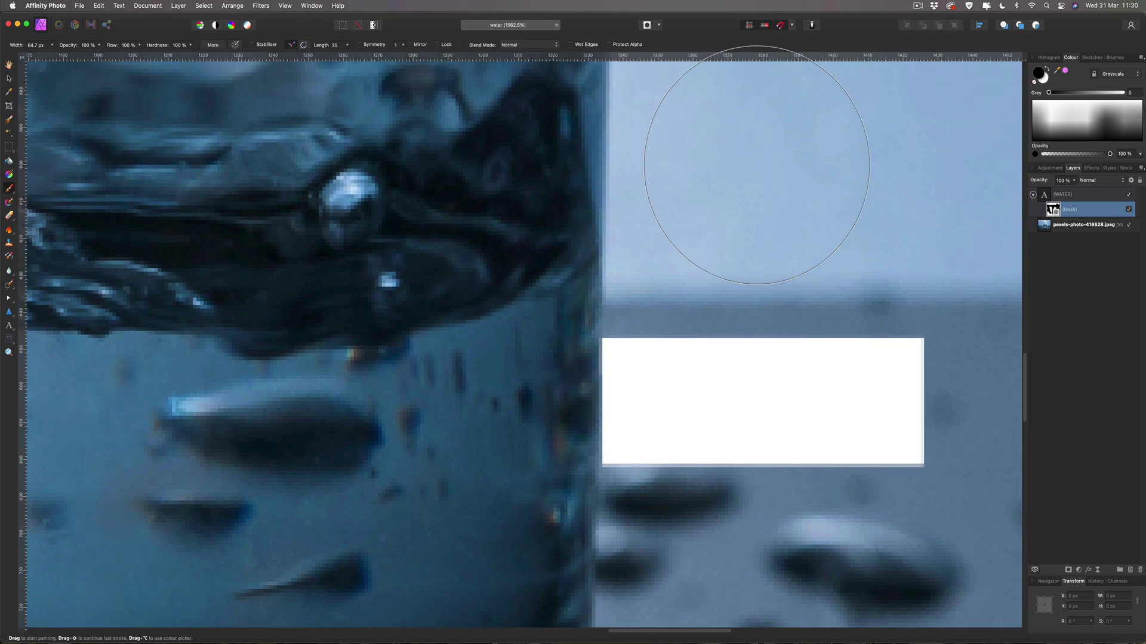
left_click(575, 345)
key("ctrl+z")
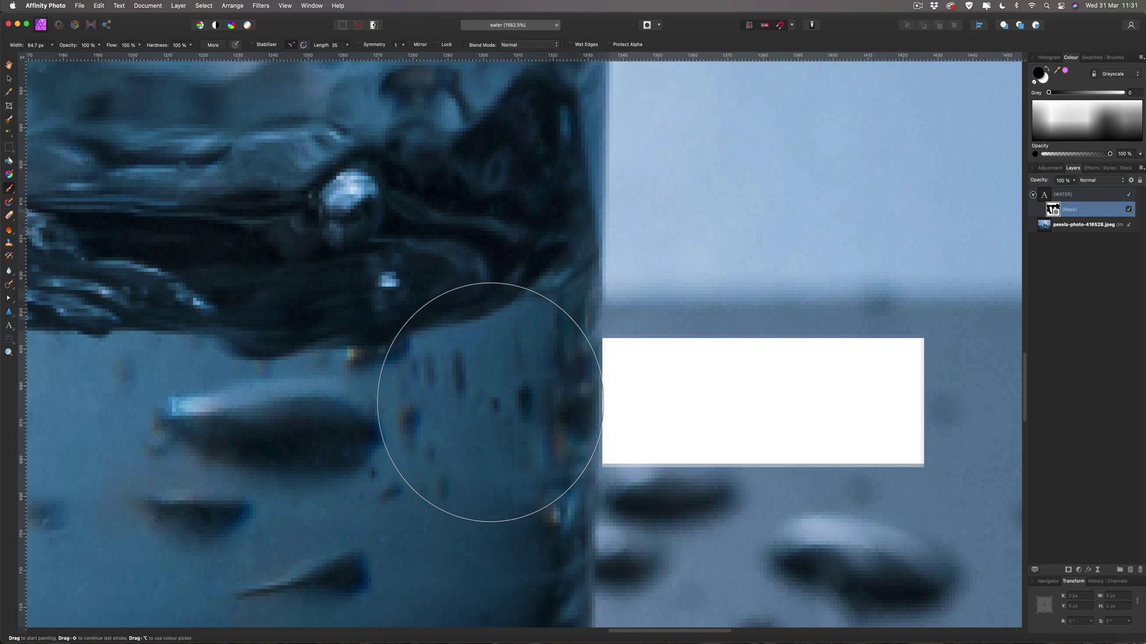
- Paint black on the text mask to trim the E's lower arm to the right edge of the glass
scroll(490, 402, "down", 10)
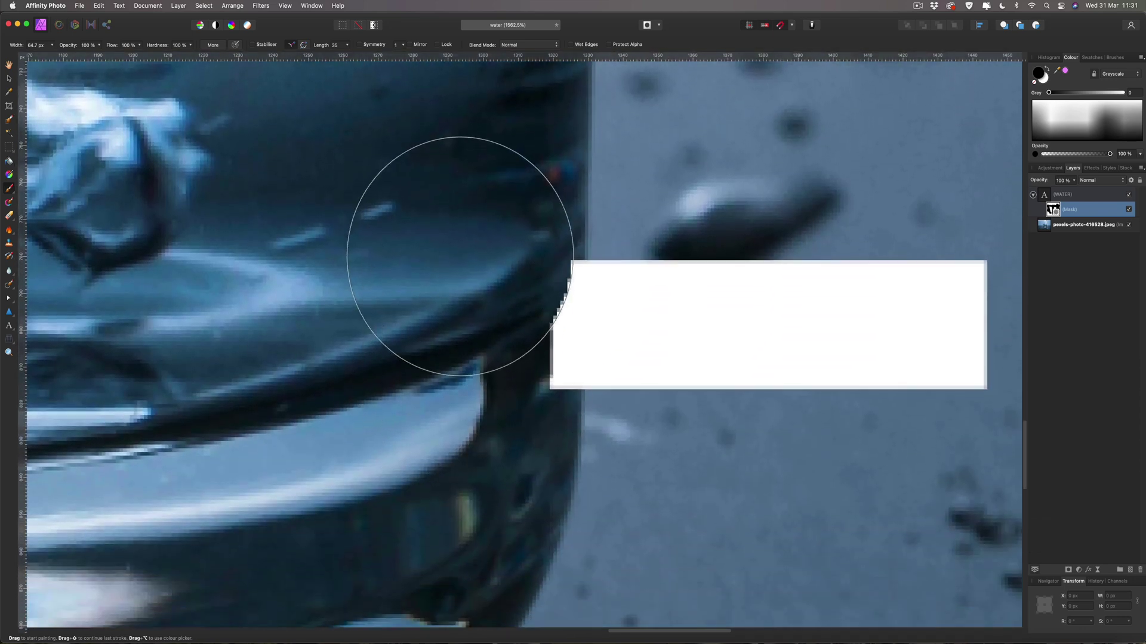
mouse_move(460, 257)
left_mouse_down()
mouse_move(488, 282)
mouse_move(477, 280)
mouse_move(476, 364)
left_mouse_up()
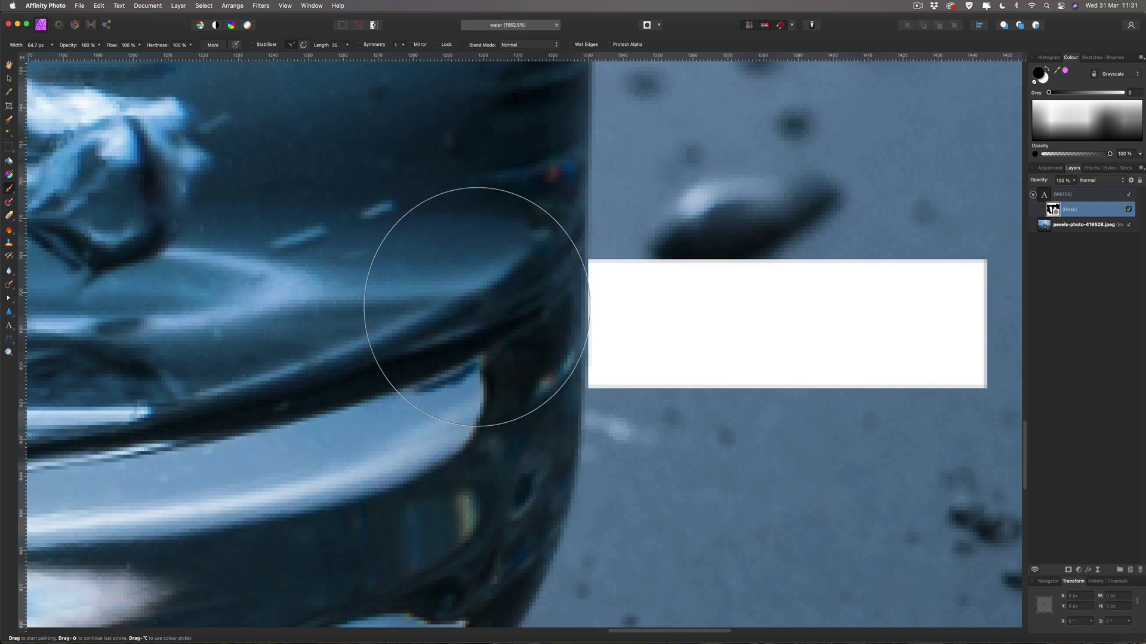
- Duplicate the masked WATER text layer and delete the mask from the upper copy
scroll(476, 307, "down", 10)
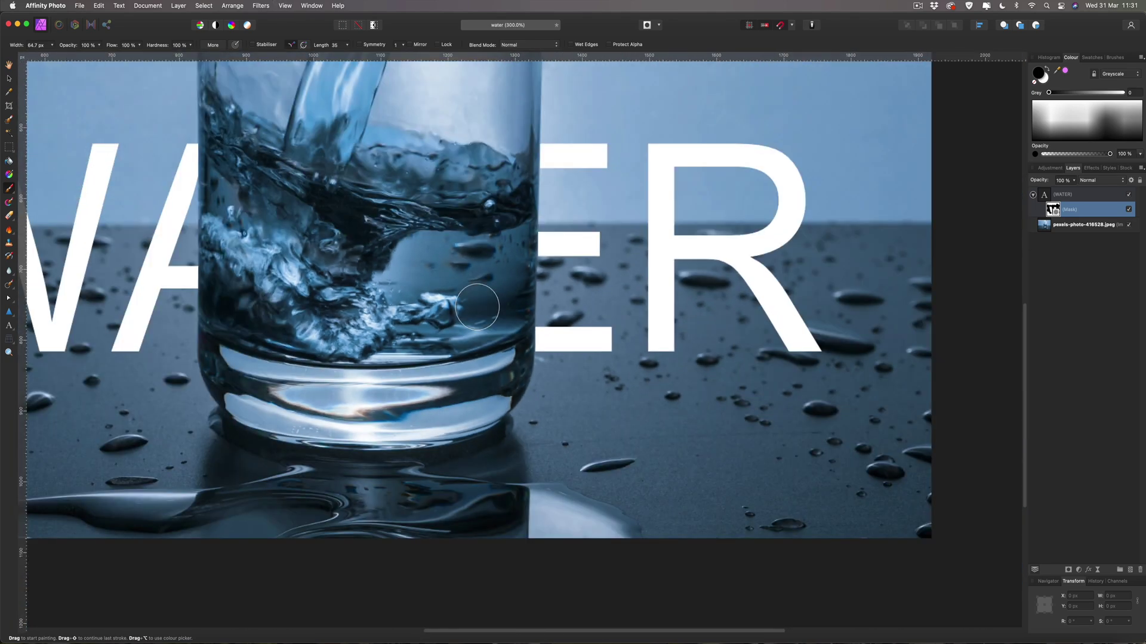
scroll(477, 307, "down", 2)
scroll(525, 304, "down", 2)
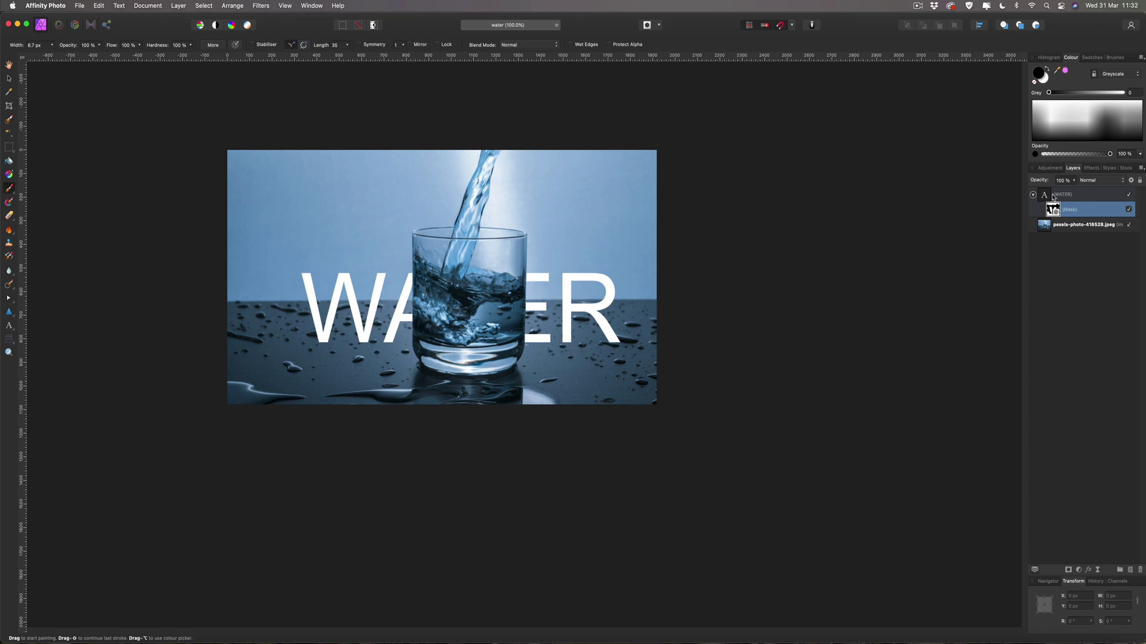
left_click(1045, 197)
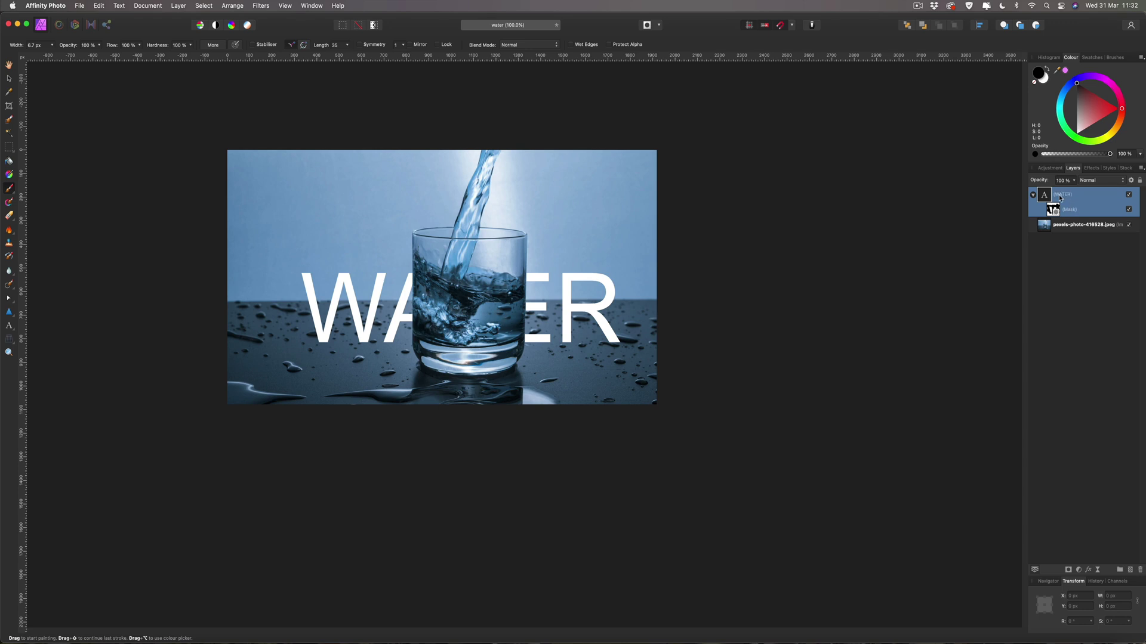
key("super+j")
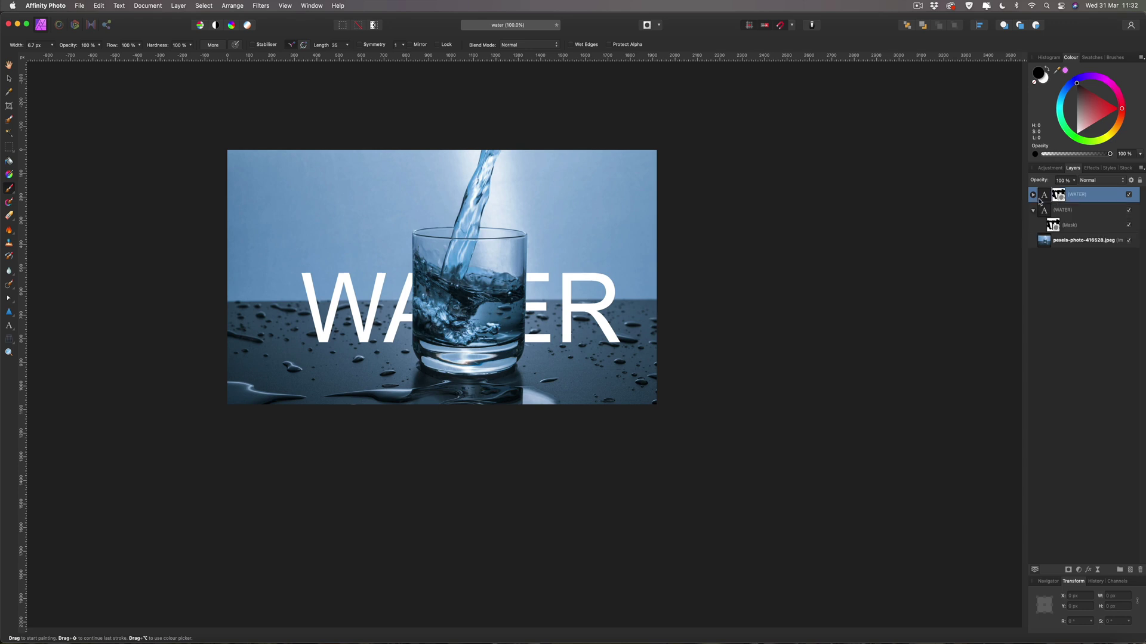
left_click(1050, 208)
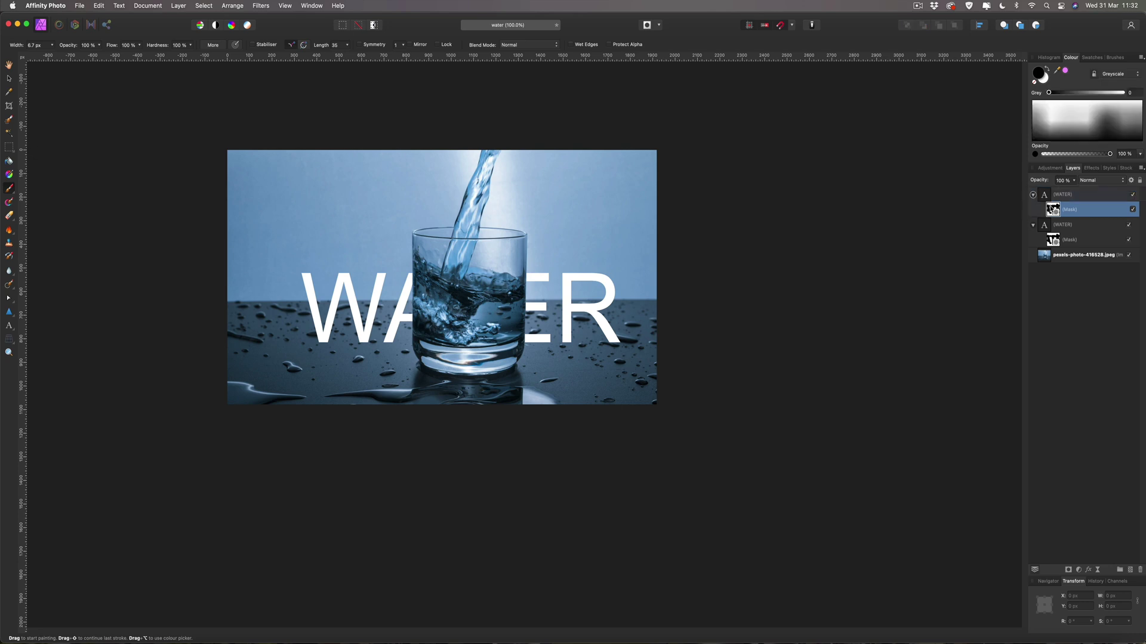
key("Delete")
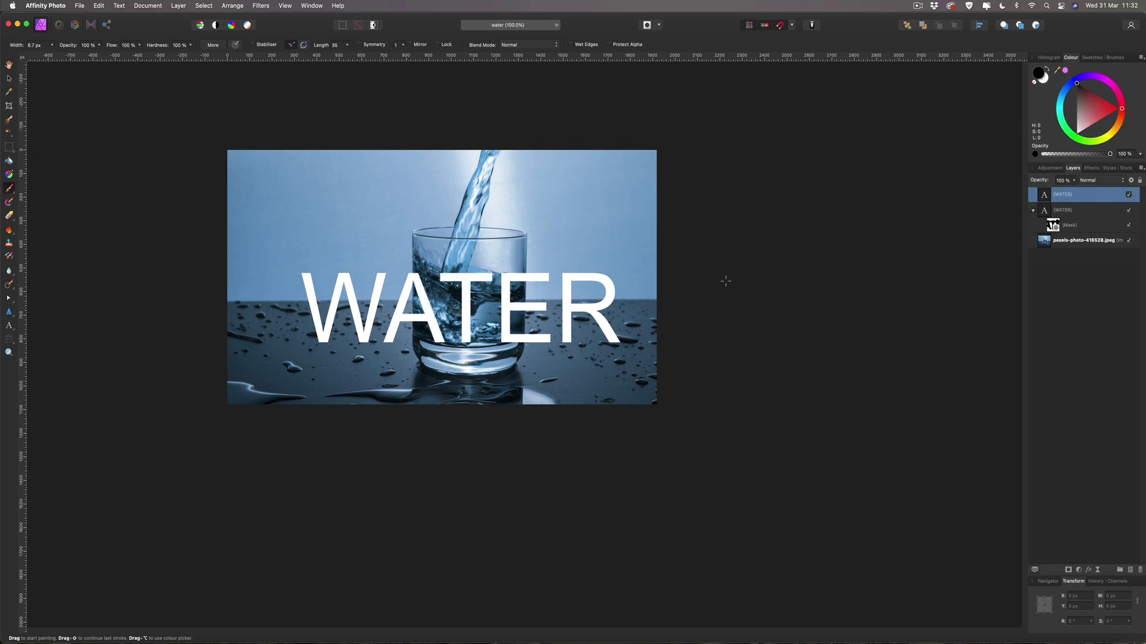
key("super+equal")
key("super+equal")
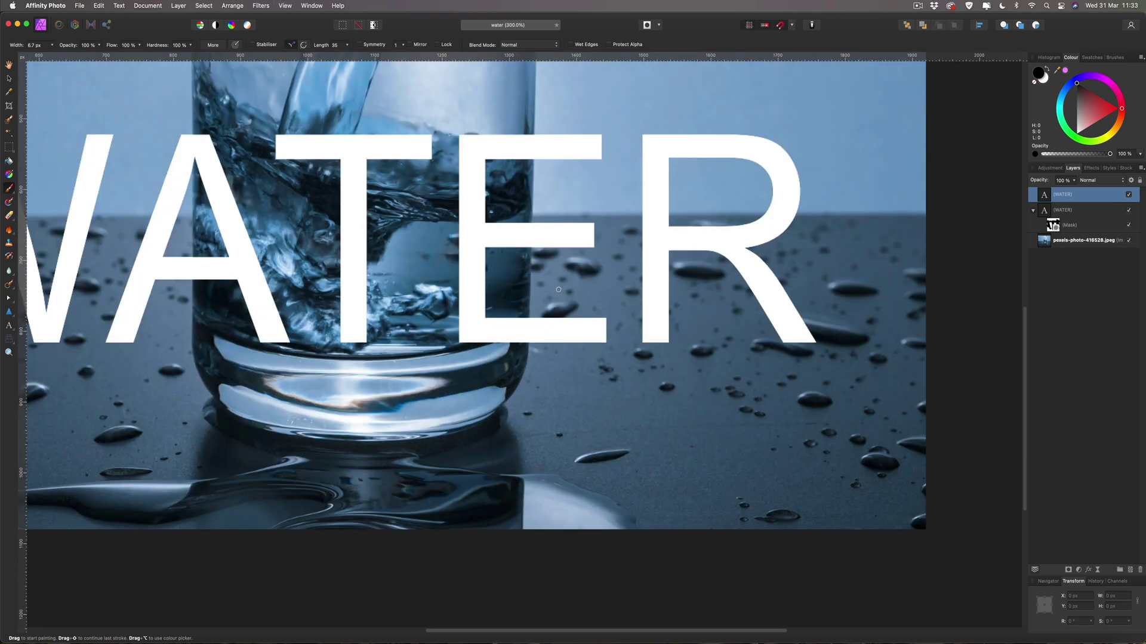
key("super+minus")
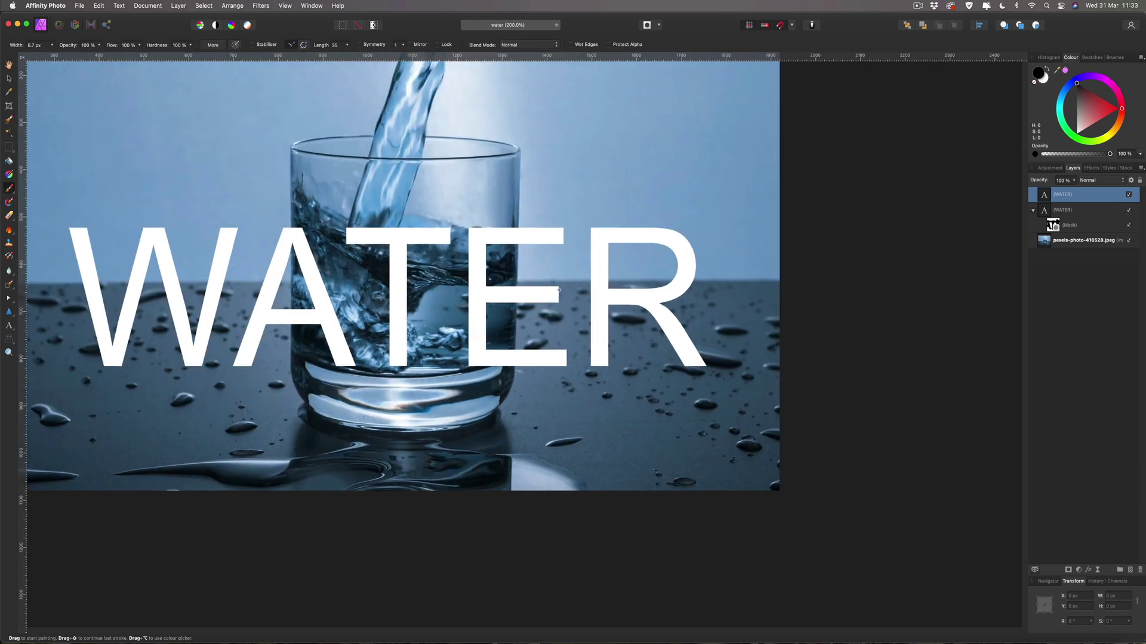
scroll(559, 289, "up", 3)
key("super+equal")
scroll(562, 290, "down", 2)
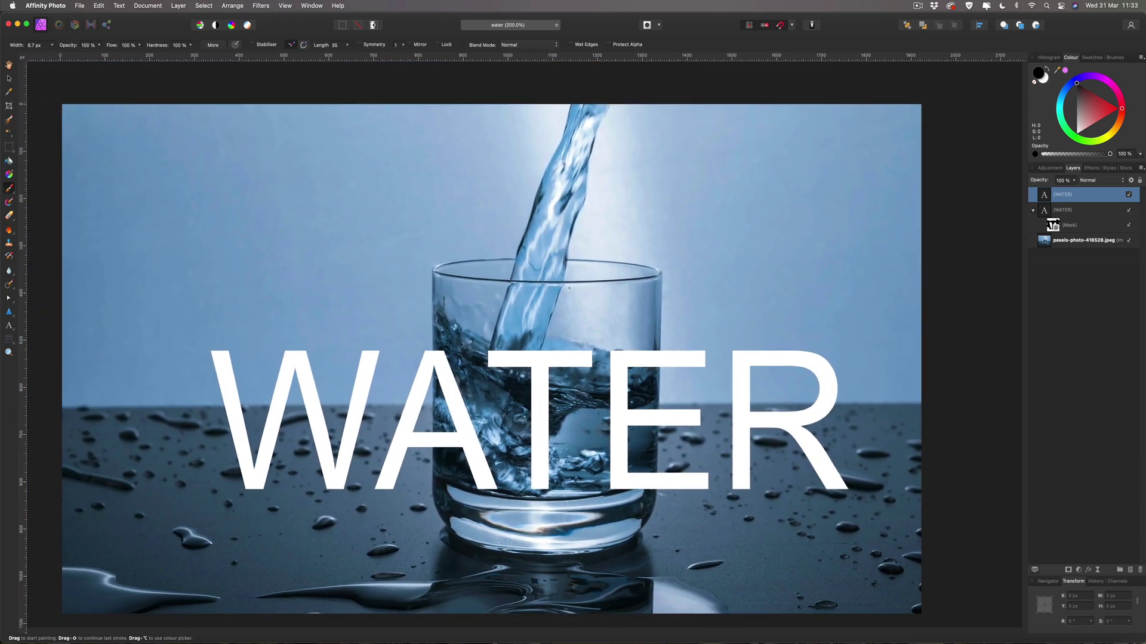
scroll(597, 310, "left", 3)
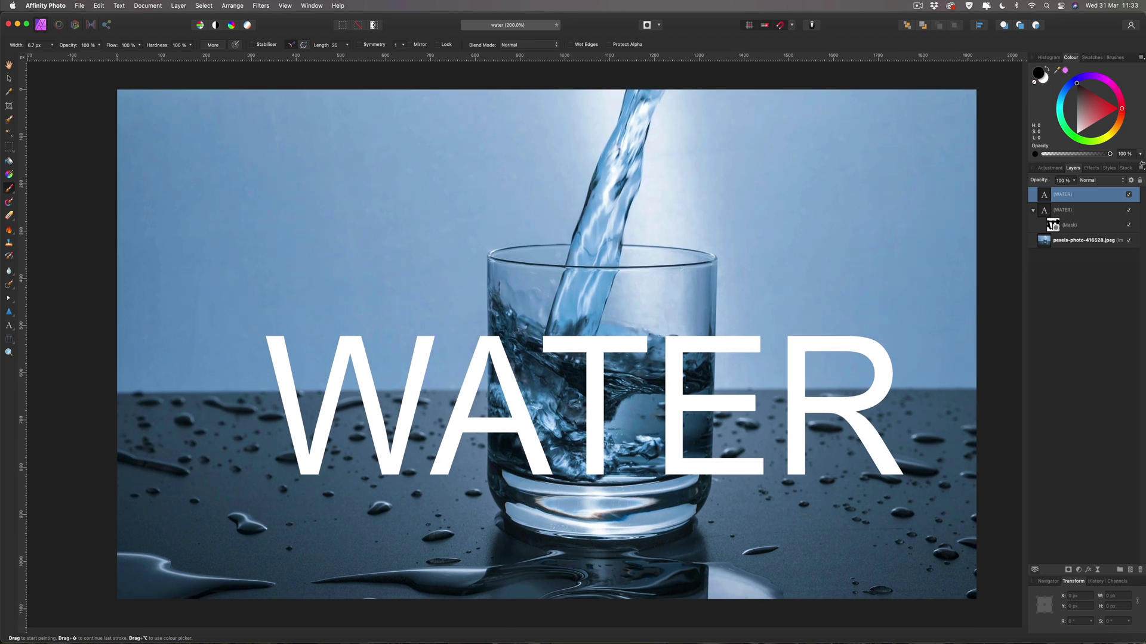
- Compare the unmasked upper WATER layer on and off, and set its blend mode to Overlay and its opacity to 70%
left_click(1128, 195)
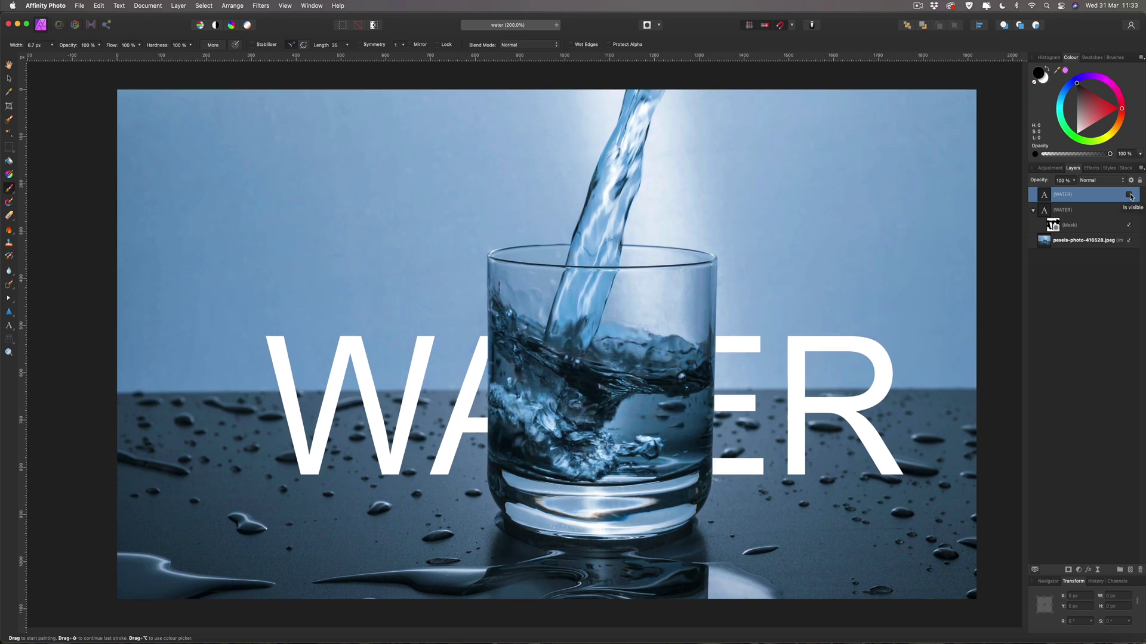
left_click(1128, 195)
left_click(1128, 195)
left_click(1129, 194)
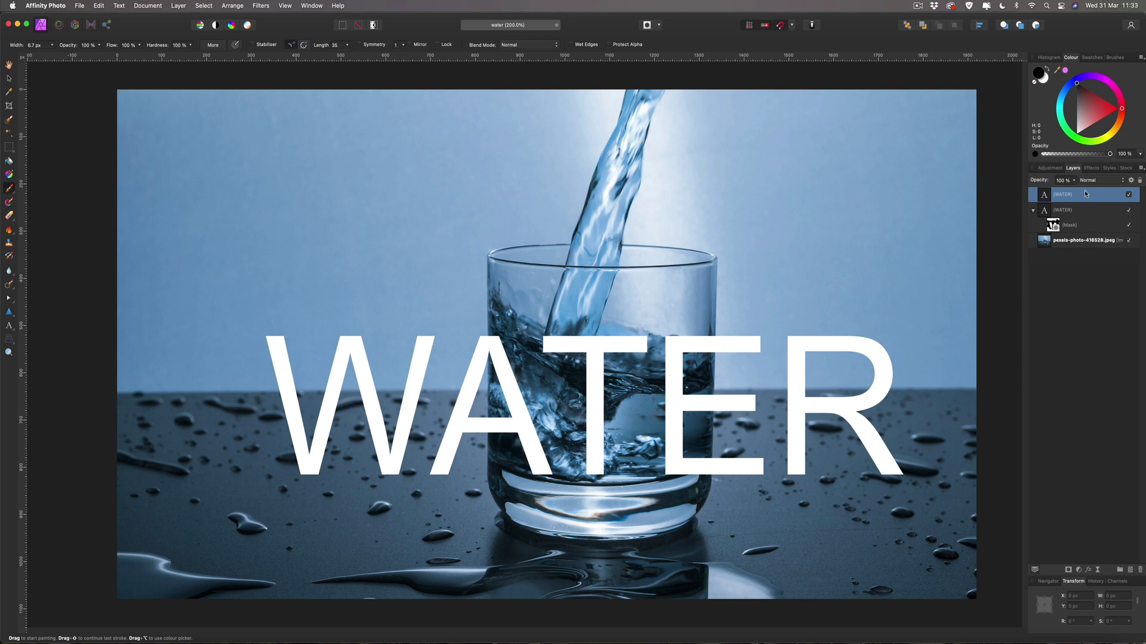
left_click(1114, 181)
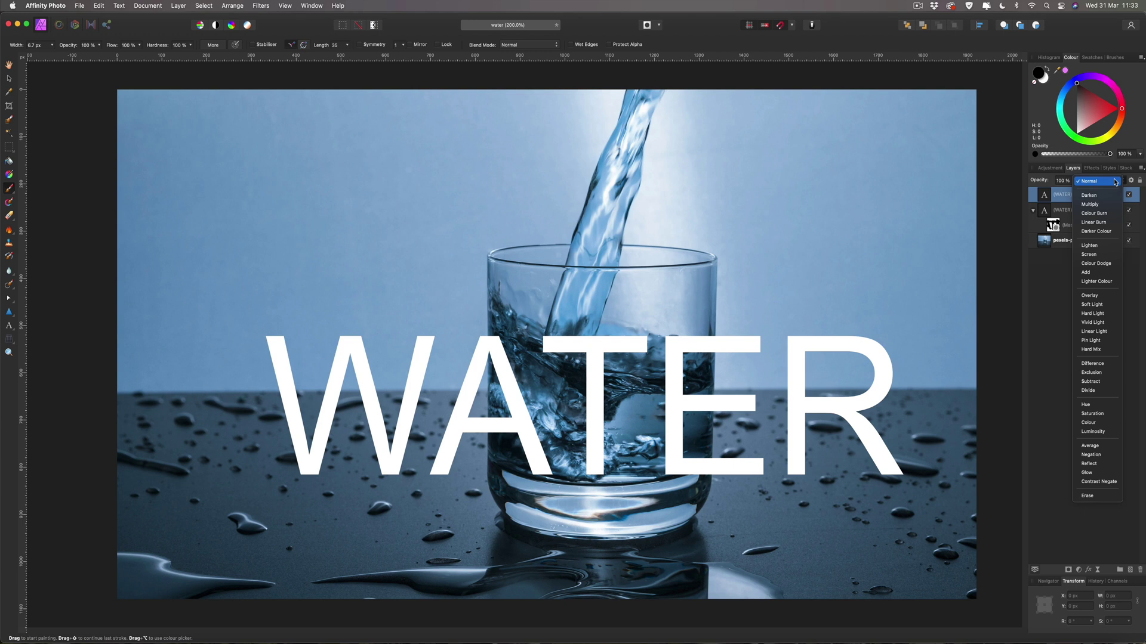
left_click(1092, 296)
left_click(1074, 180)
mouse_move(1074, 191)
left_mouse_down()
mouse_move(1036, 192)
mouse_move(1051, 192)
left_mouse_up()
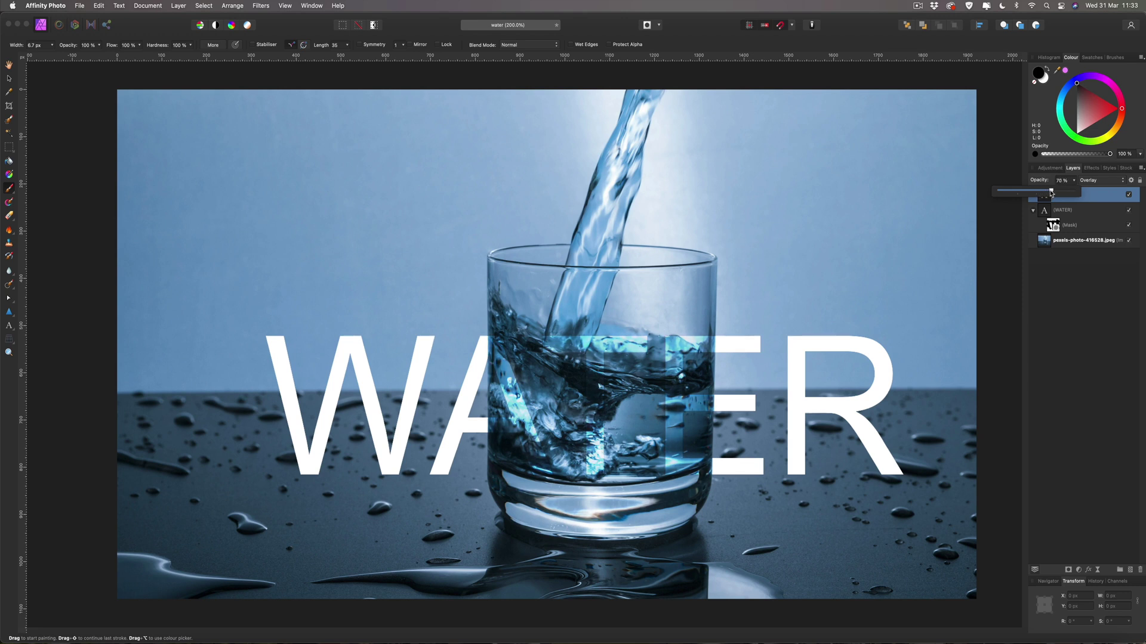
left_click(1079, 270)
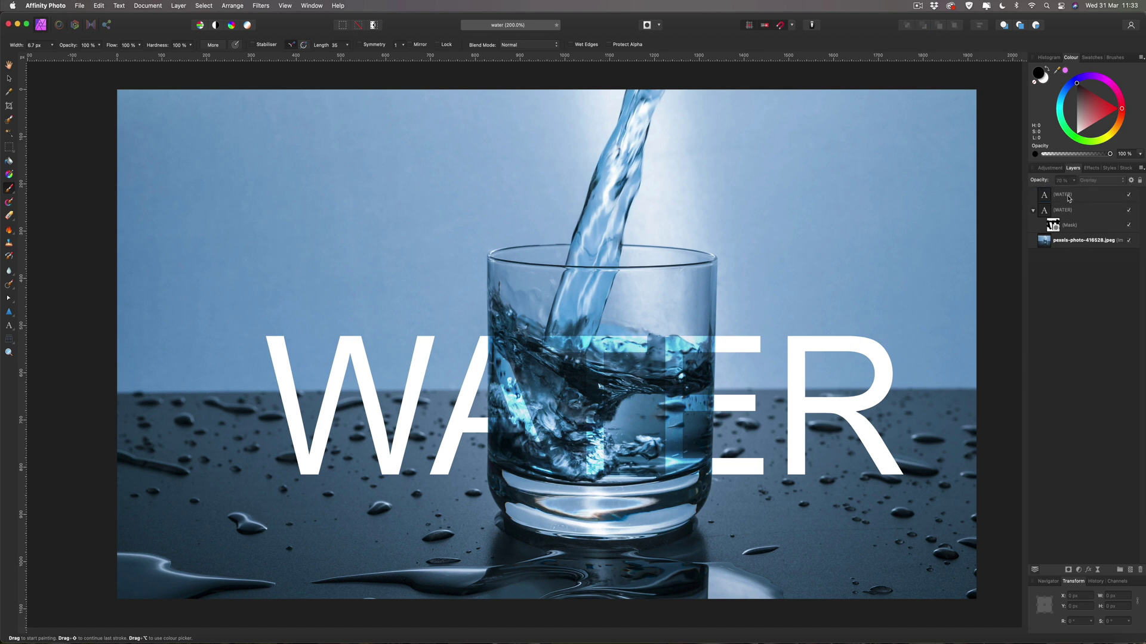
- Add a Gaussian Blur layer effect with a 3 px radius to the upper WATER text layer
left_click(1069, 198)
left_click(1089, 571)
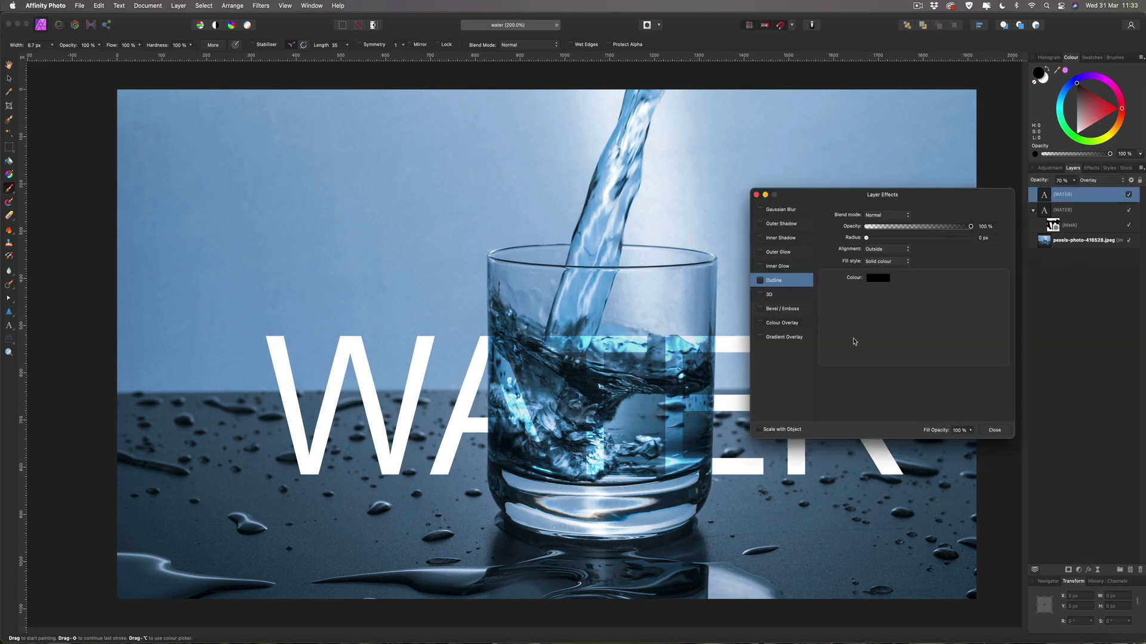
left_click(774, 211)
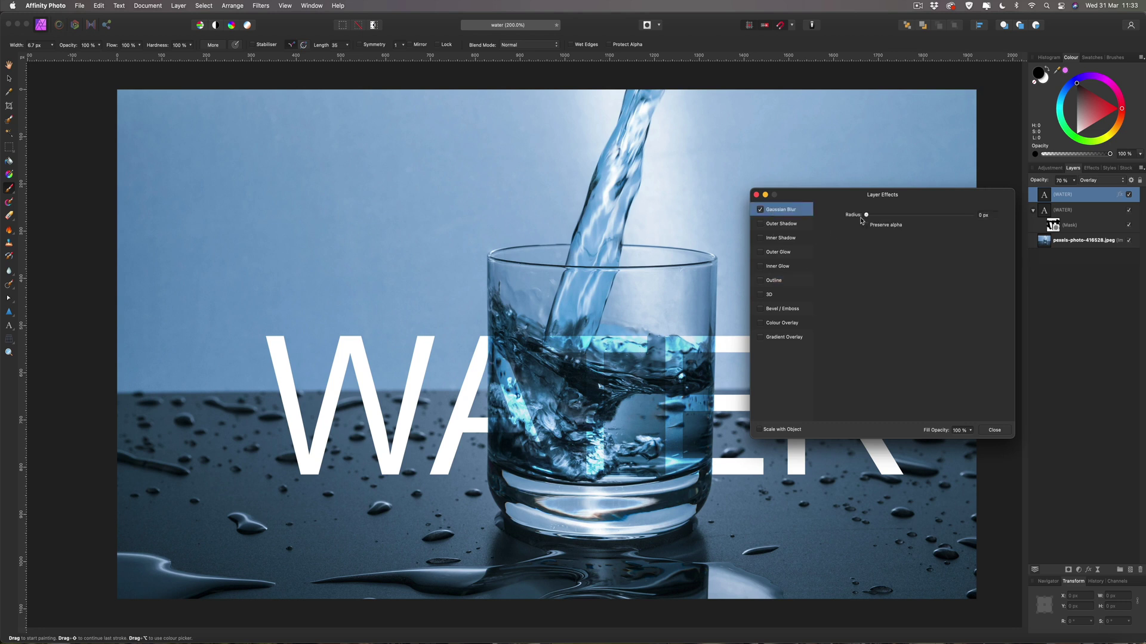
left_click_drag(866, 214, 894, 217)
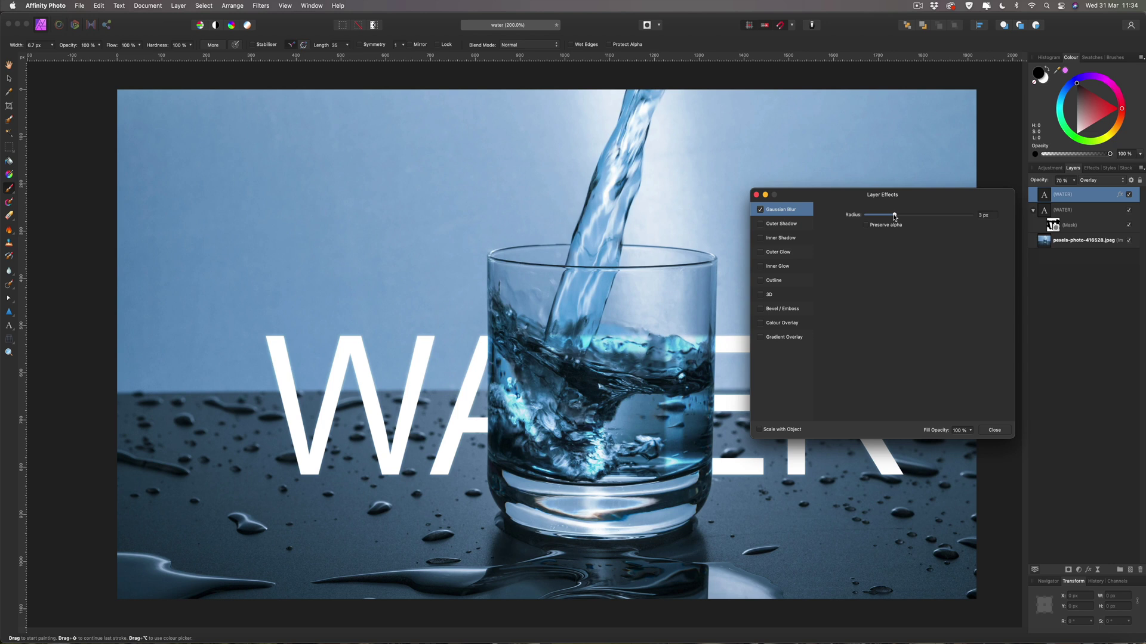
left_click(995, 431)
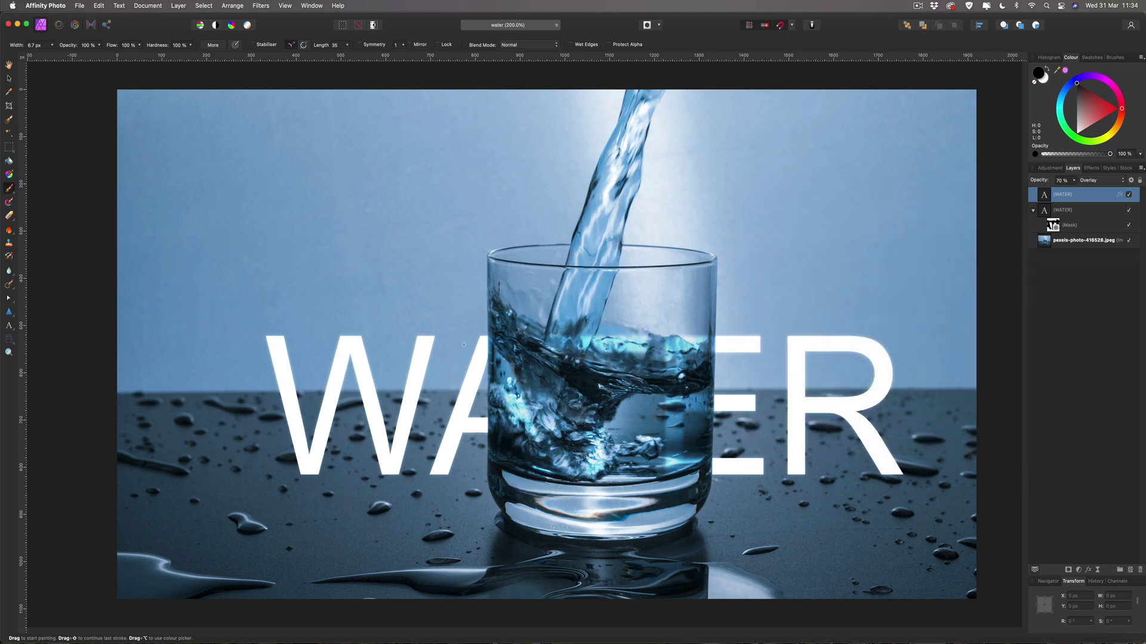
- Add a mask to the blurred upper WATER text layer and make that mask active for painting
key("super+minus")
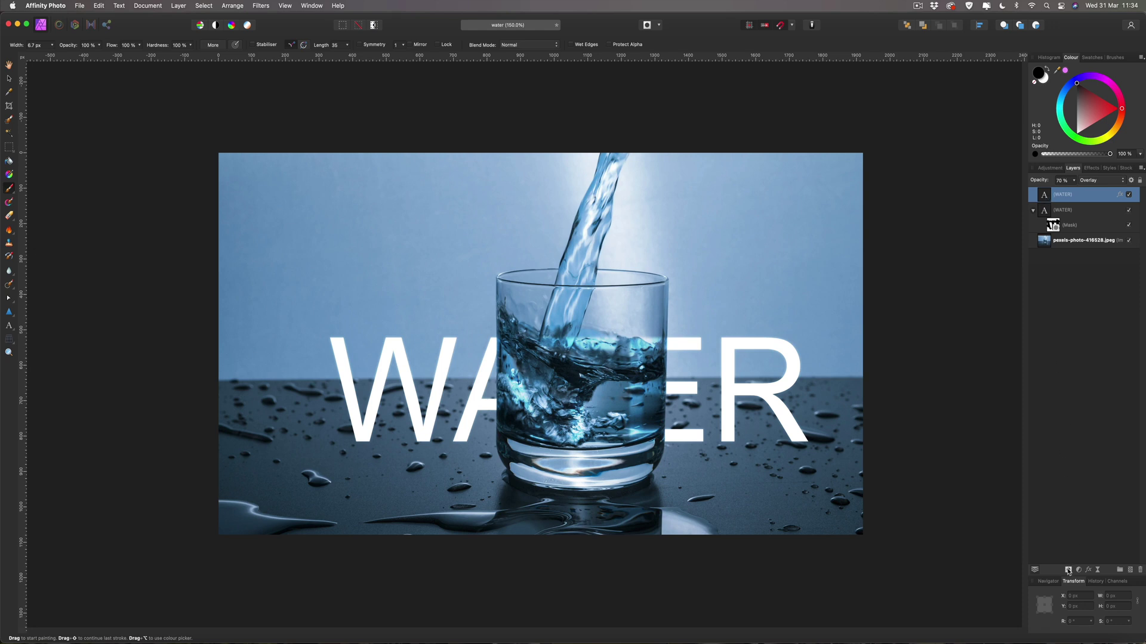
left_click(1068, 570)
left_click(1055, 210)
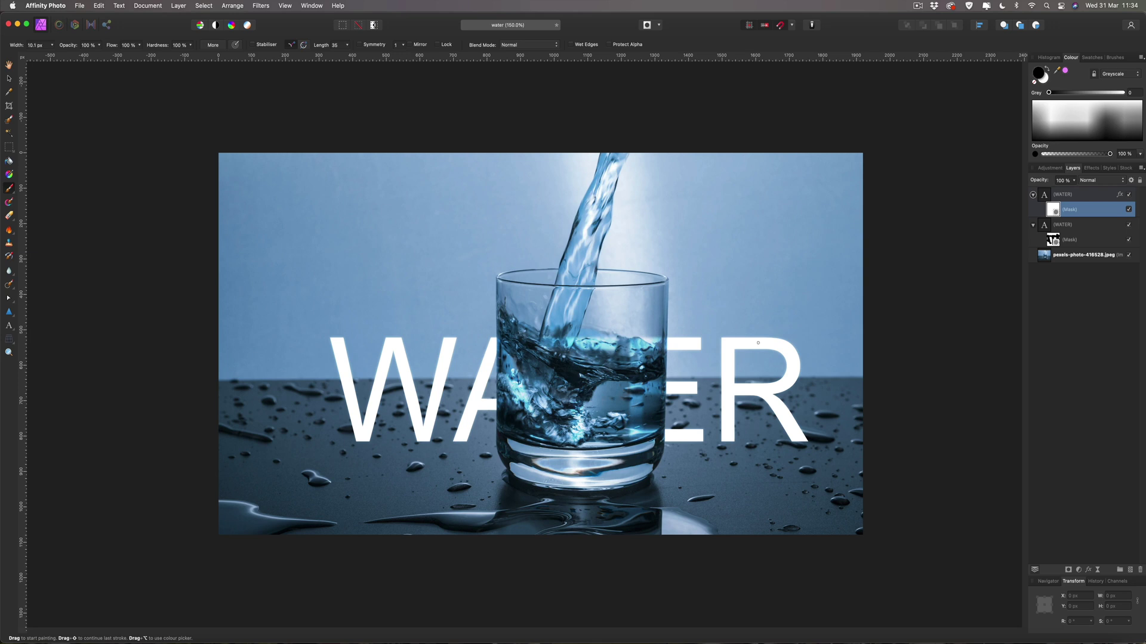
- Paint black on the upper text's mask with a much larger brush to hide its letters outside the glass on both sides
key("bracketright")
key("bracketright")
key("bracketright")
key("bracketright")
key("bracketright")
key("bracketright")
key("bracketright")
key("bracketright")
key("bracketright")
key("bracketright")
key("bracketright")
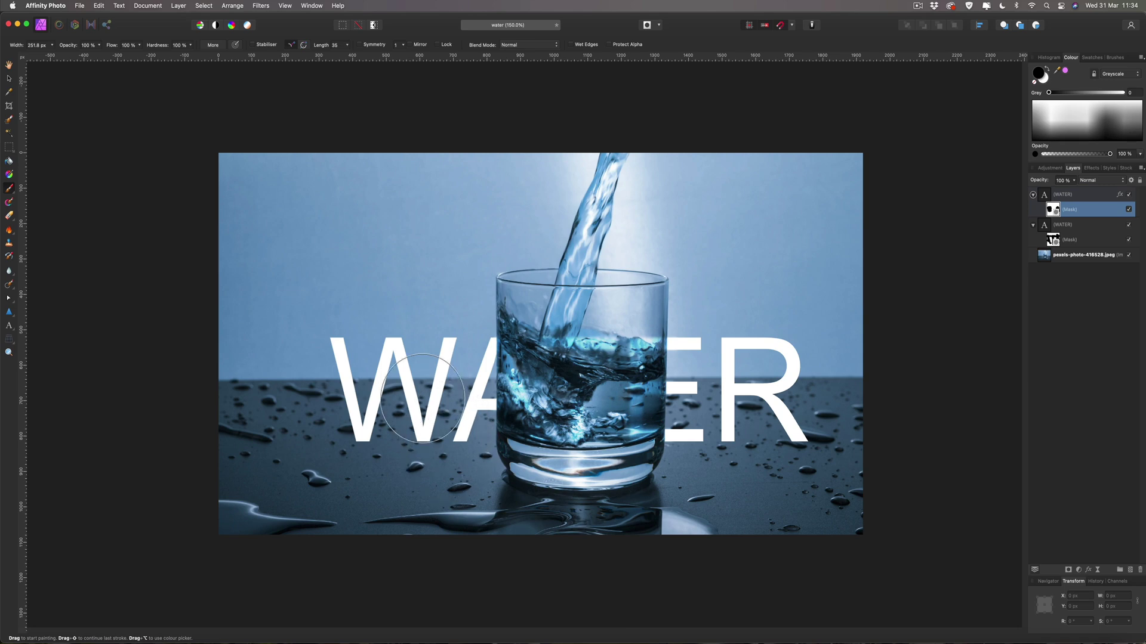
- Paint black on the upper text's mask with a smaller brush to clear the blurred A along the glass's left edge
scroll(423, 399, "up", 10)
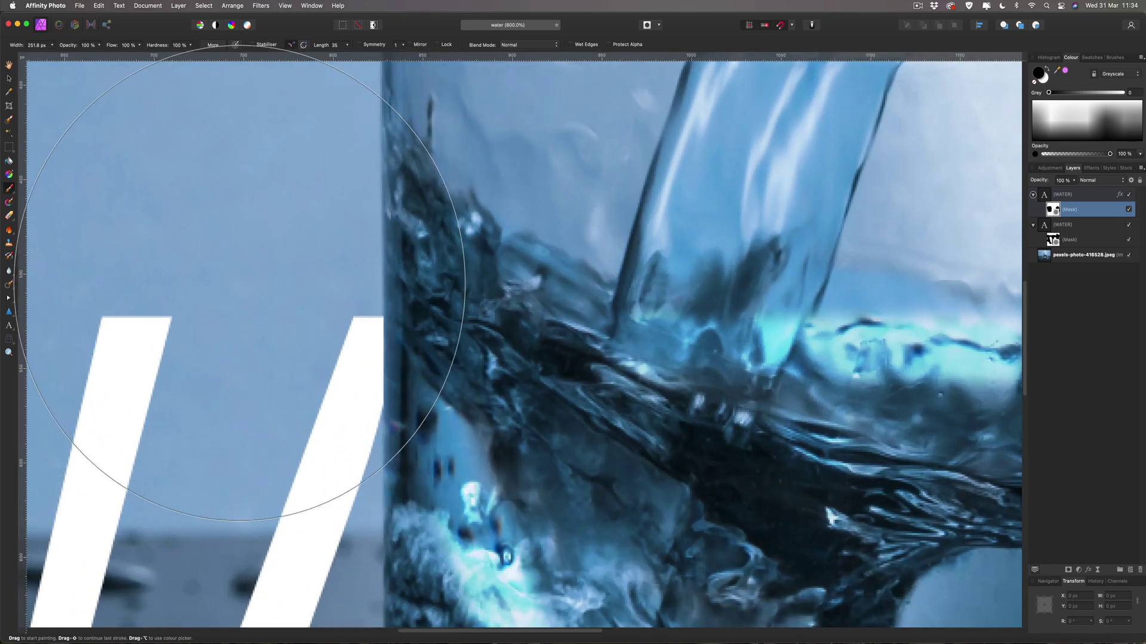
key("bracketleft")
key("bracketleft")
key("bracketleft")
key("bracketleft")
key("bracketleft")
key("bracketleft")
key("bracketleft")
key("bracketleft")
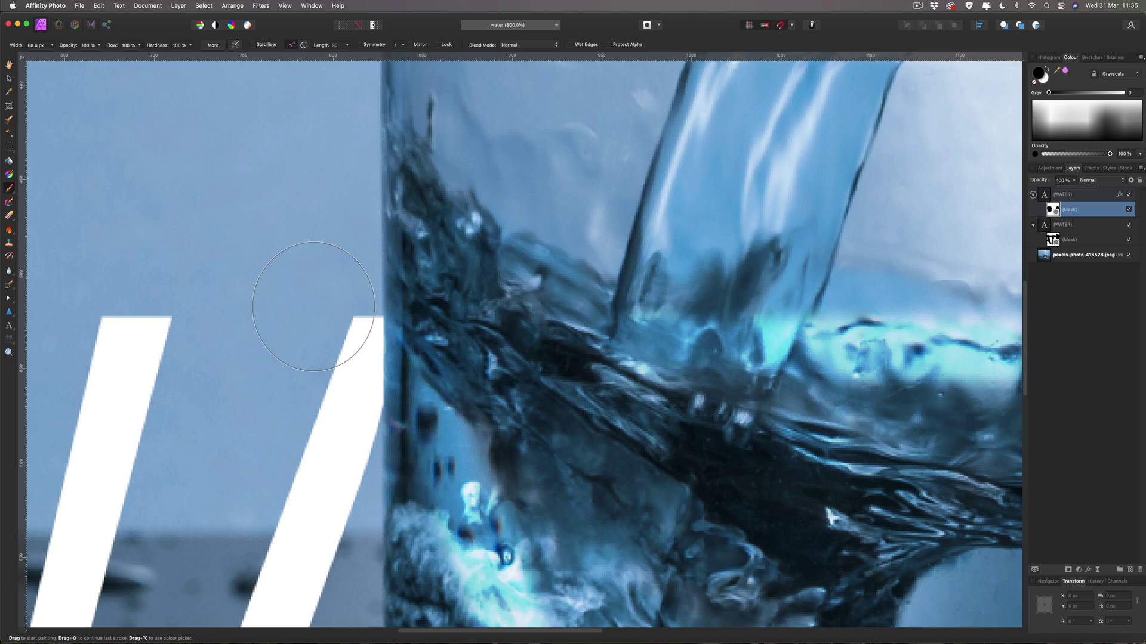
scroll(318, 324, "down", 10)
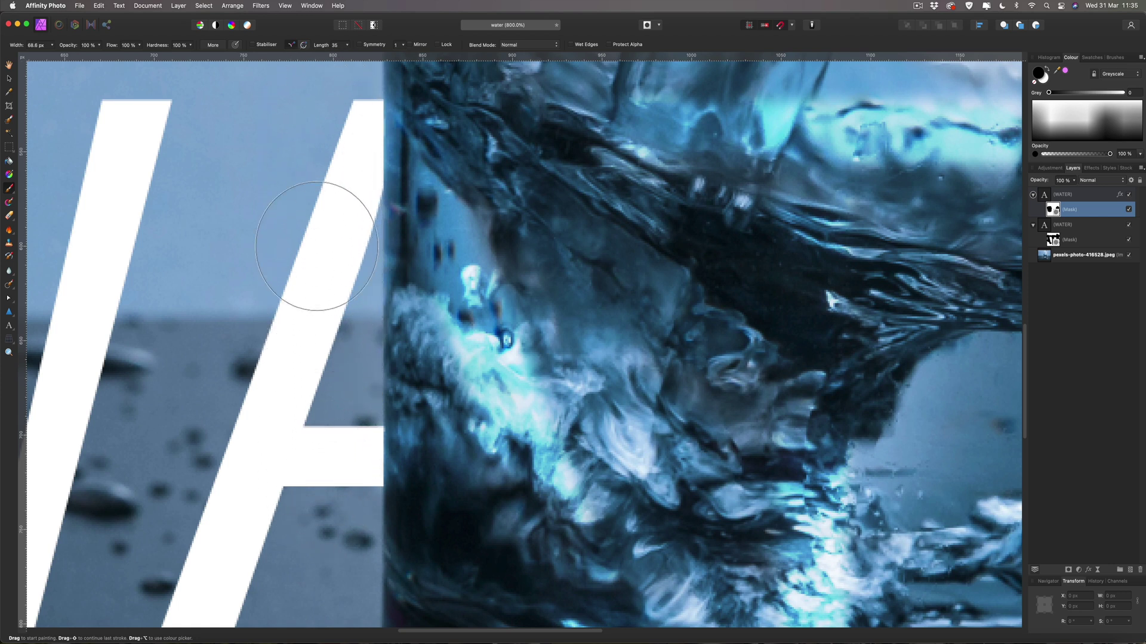
scroll(320, 471, "down", 5)
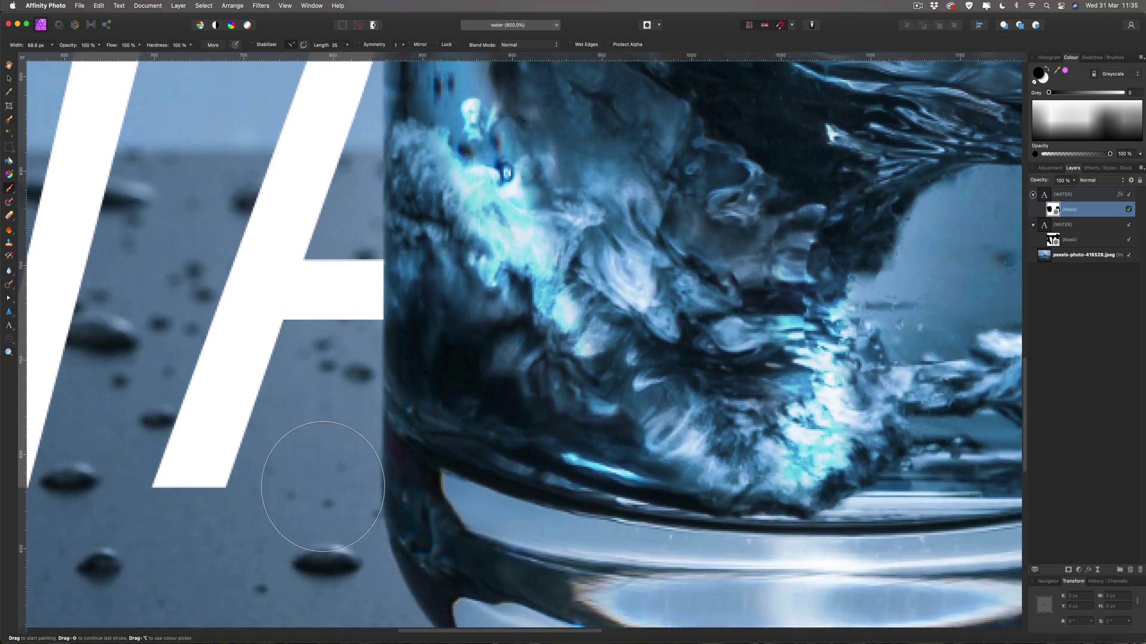
- Paint black on the upper text's mask to clear the blurred E along the glass's right edge
scroll(319, 485, "right", 20)
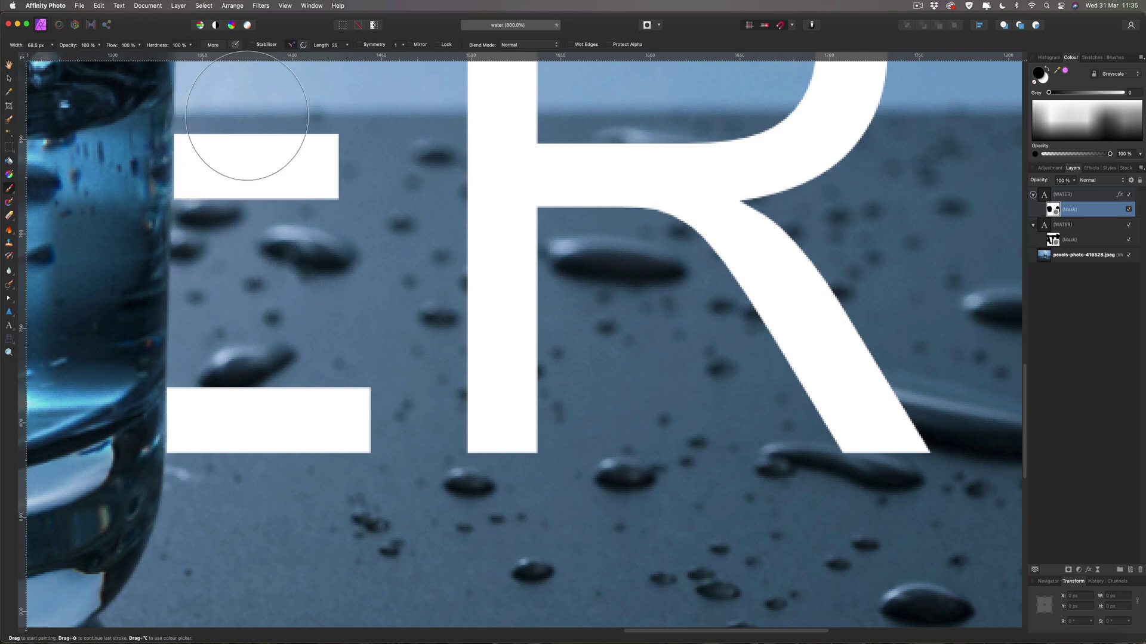
scroll(323, 203, "up", 10)
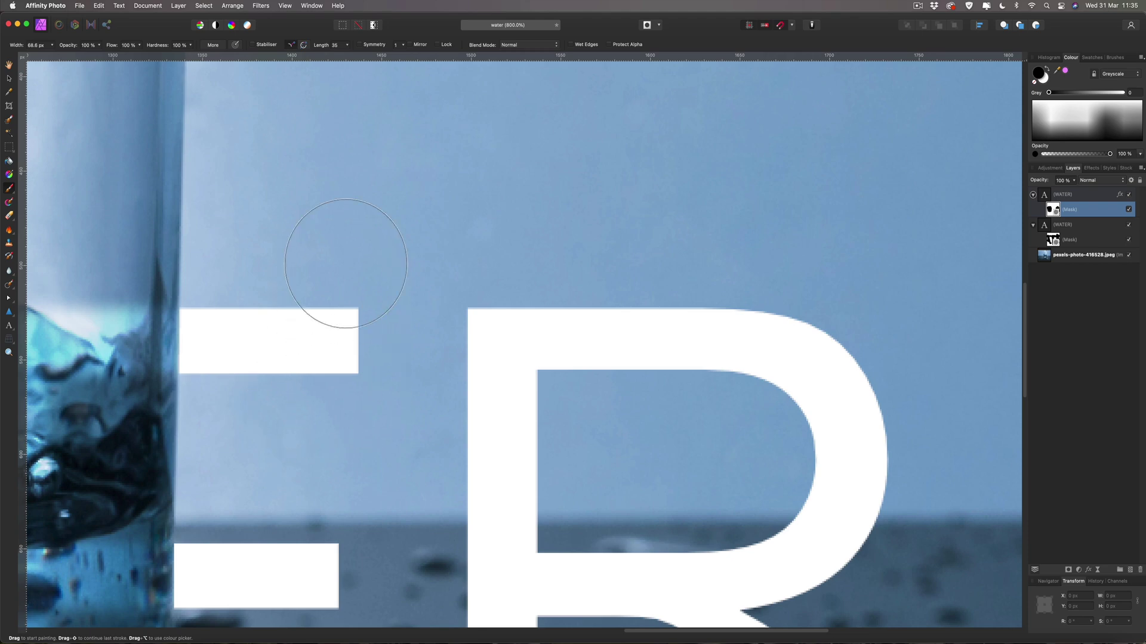
scroll(345, 264, "down", 4)
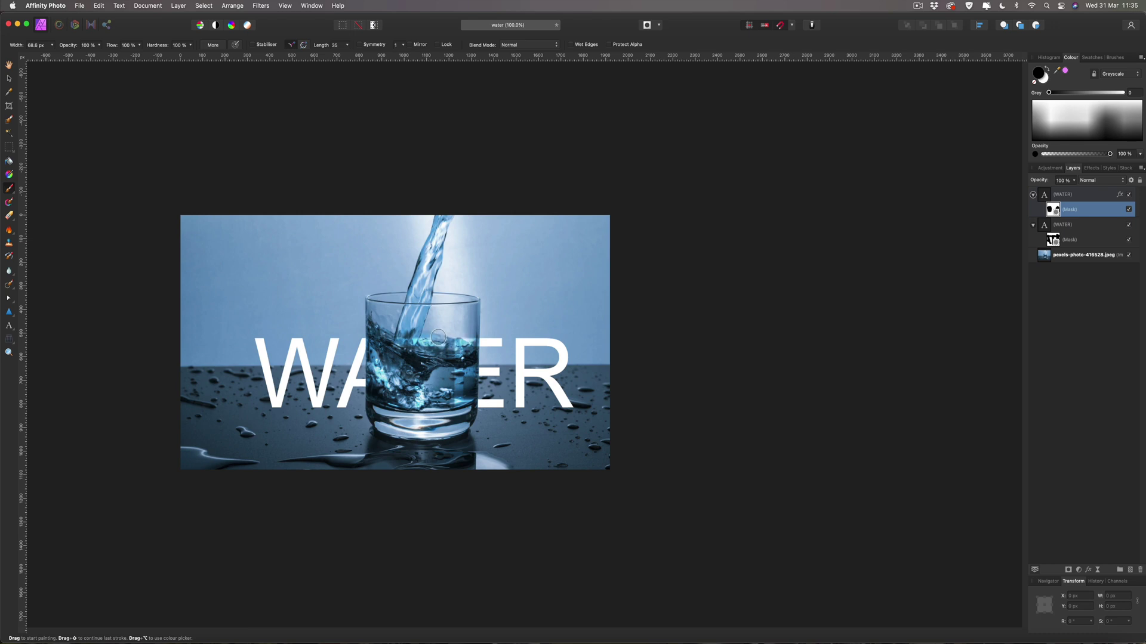
- Add a live Ripple distortion filter to the upper WATER layer and reduce its intensity to a low value
left_click(1066, 197)
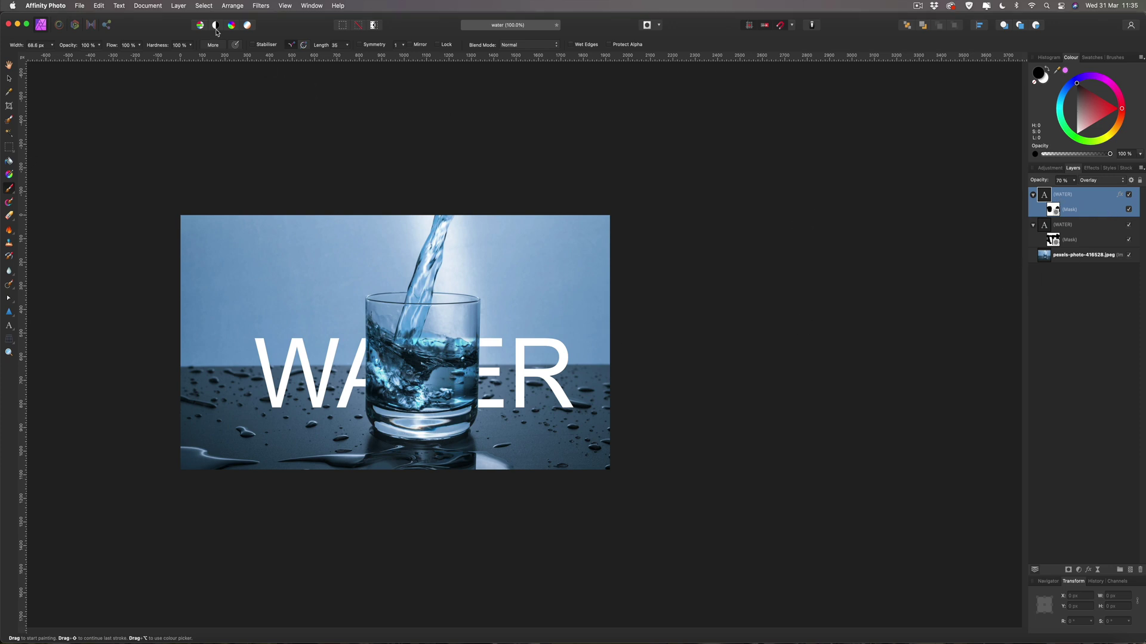
left_click(178, 6)
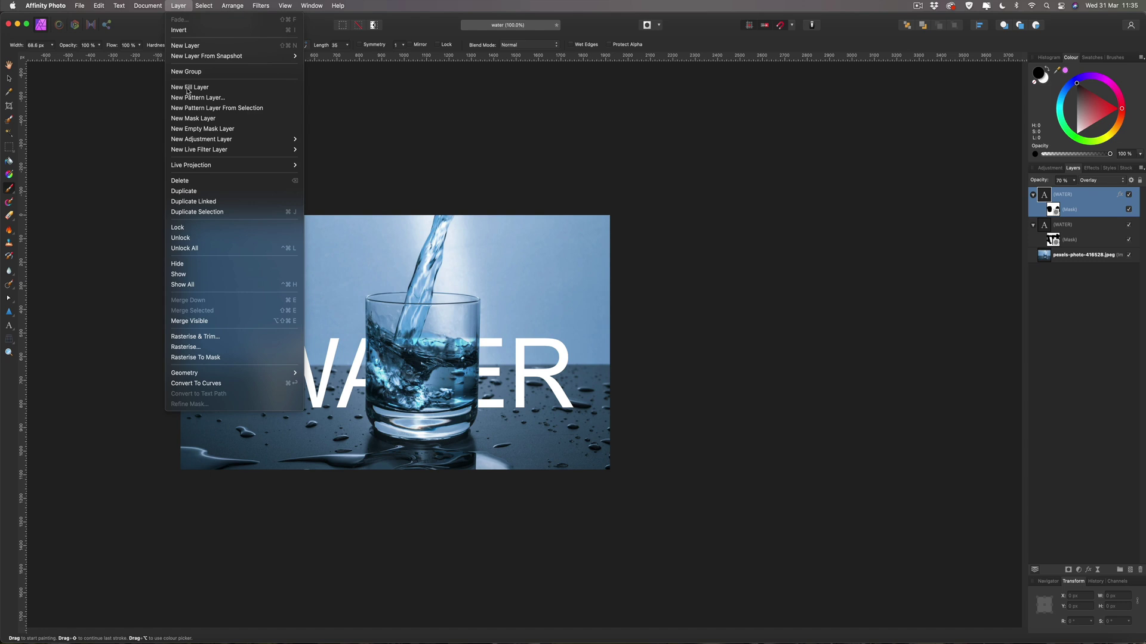
mouse_move(197, 150)
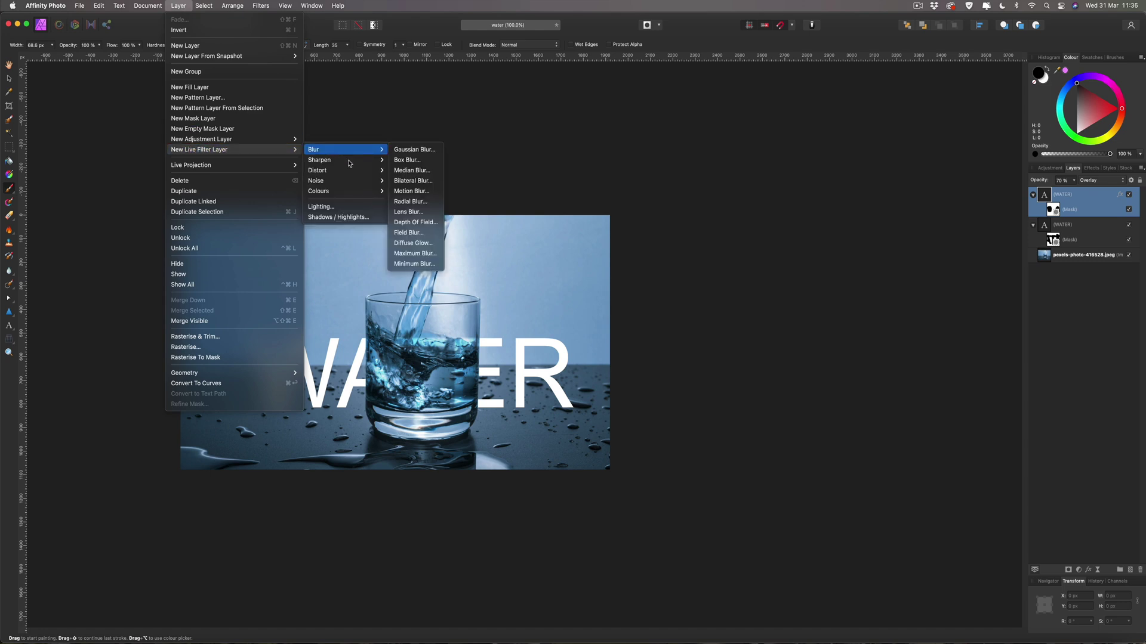
mouse_move(362, 174)
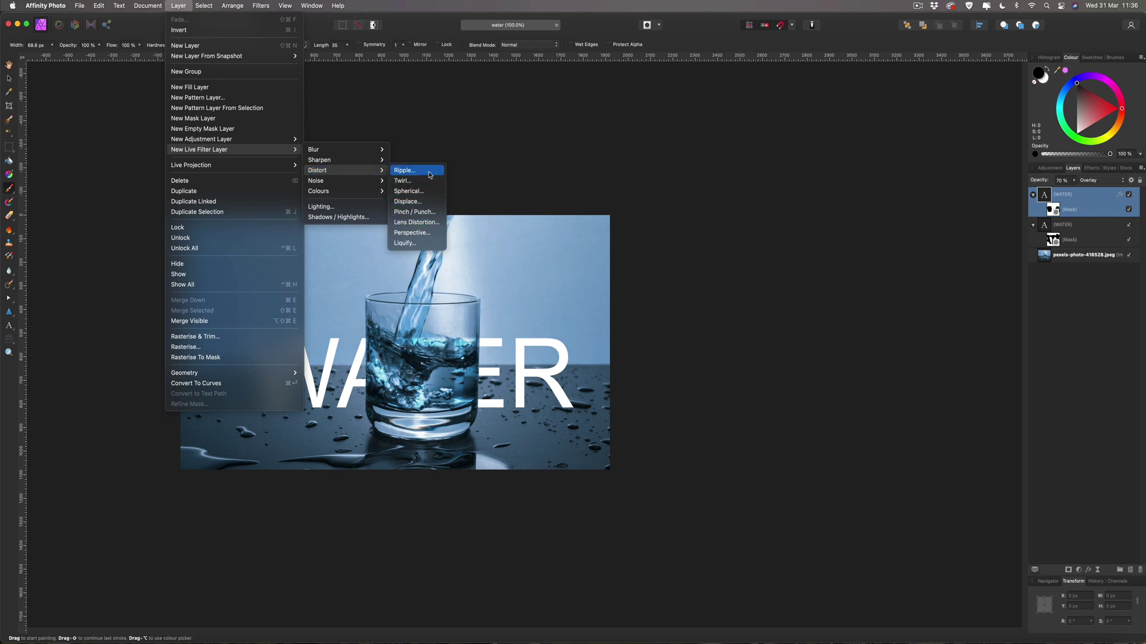
left_click(409, 170)
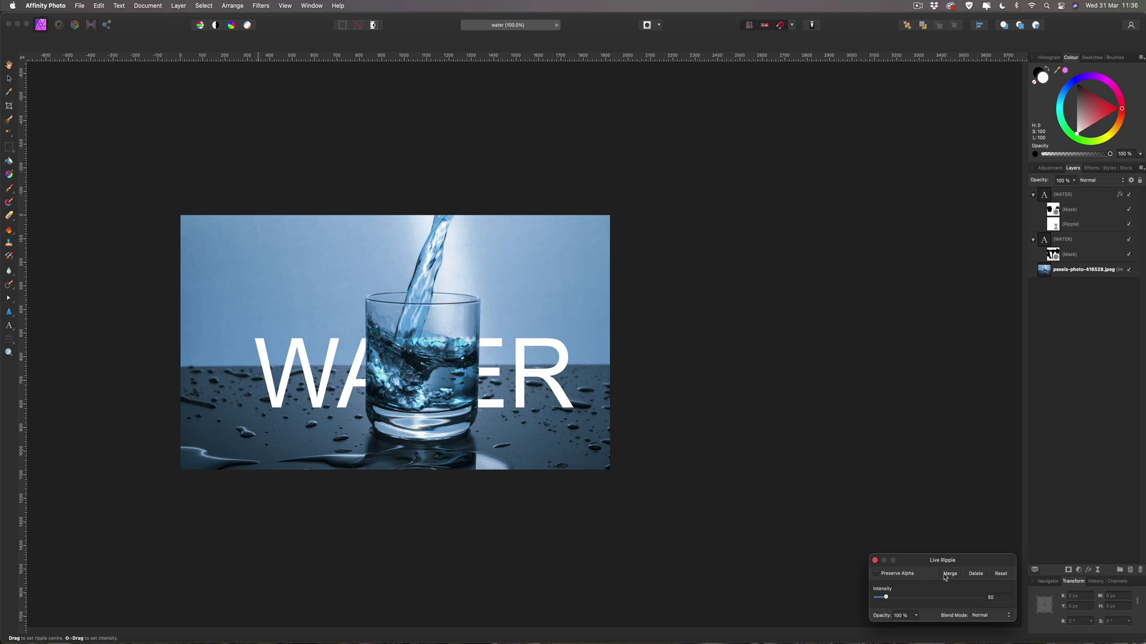
left_click_drag(886, 599, 877, 599)
left_click_drag(878, 600, 879, 601)
left_click(875, 561)
key("b")
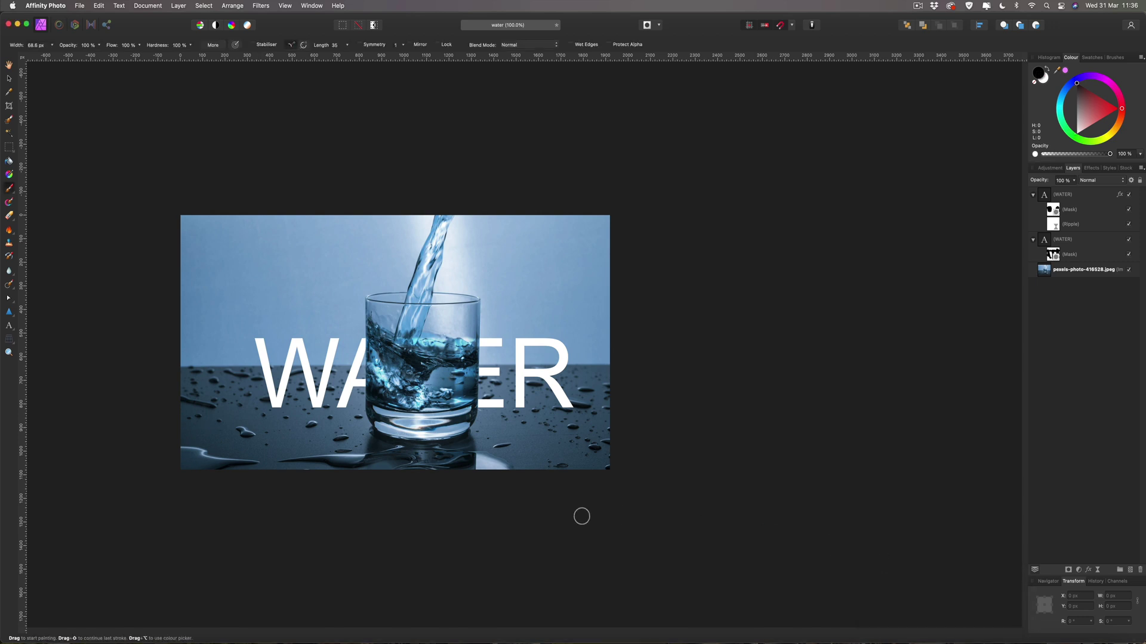
- Apply a vertical linear gradient fill from white at the top to black at the bottom on the lower masked WATER text
left_click(10, 78)
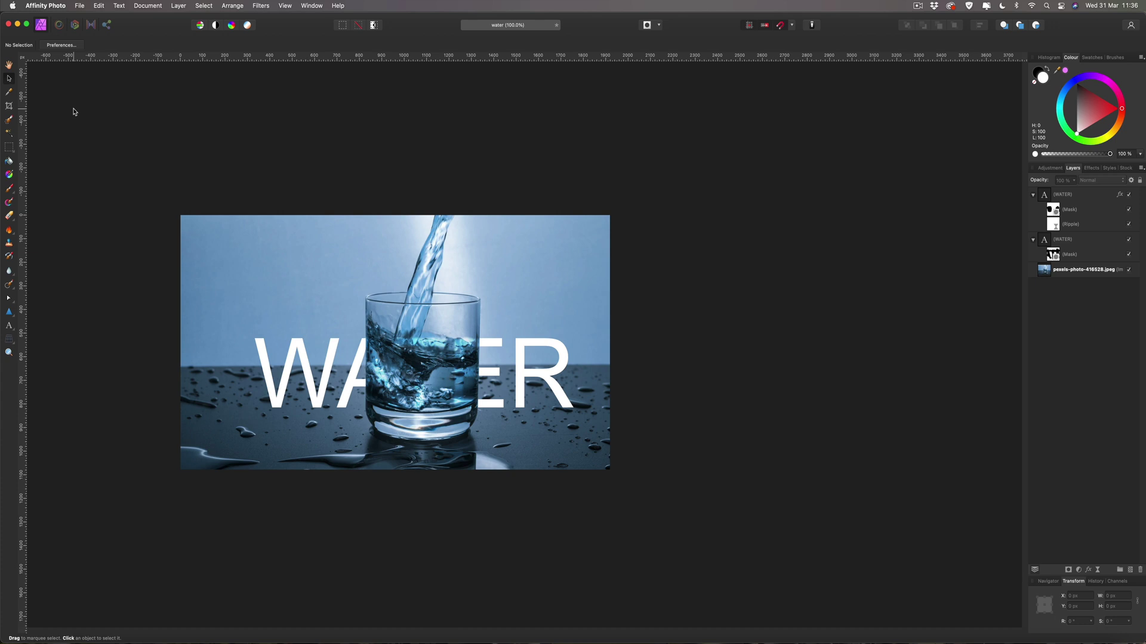
scroll(74, 111, "down", 2)
key("super+equal")
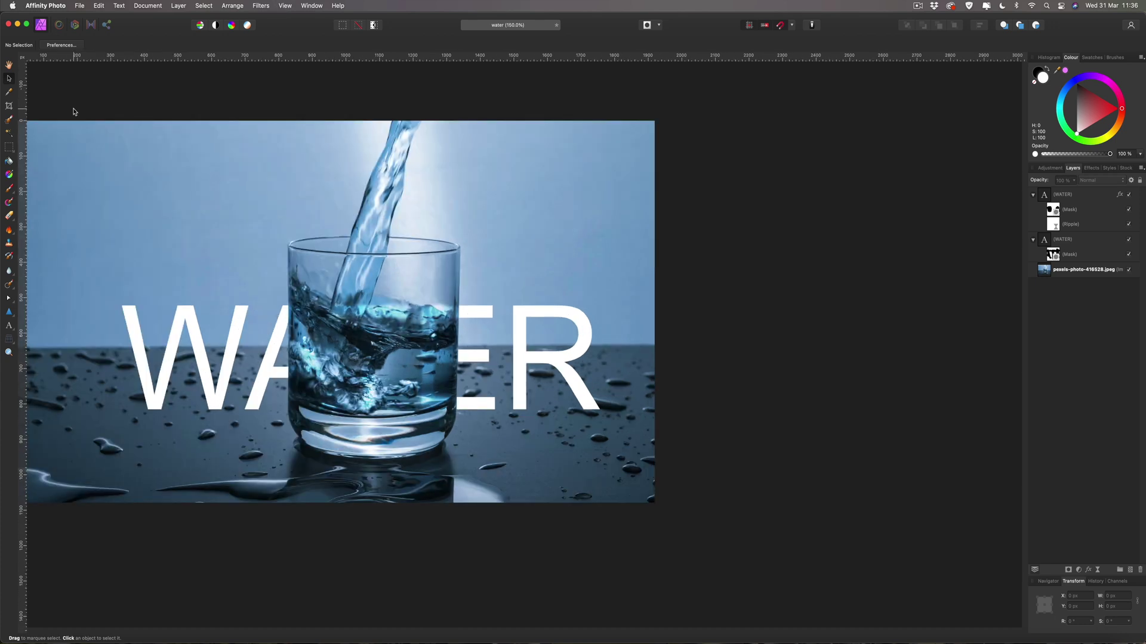
scroll(73, 112, "left", 5)
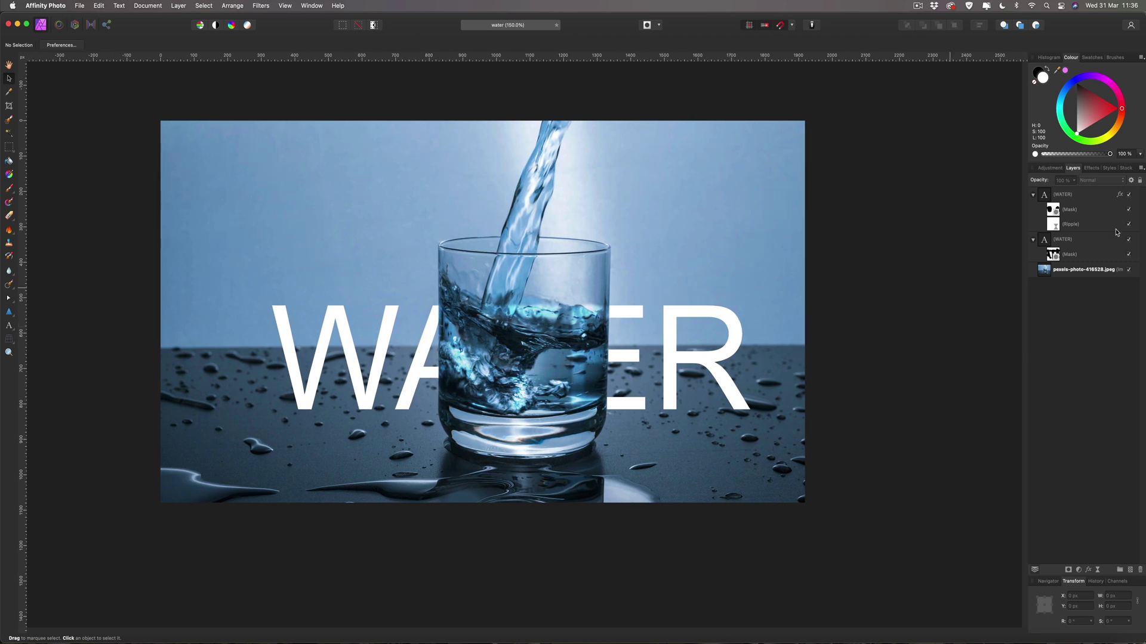
left_click(1063, 240)
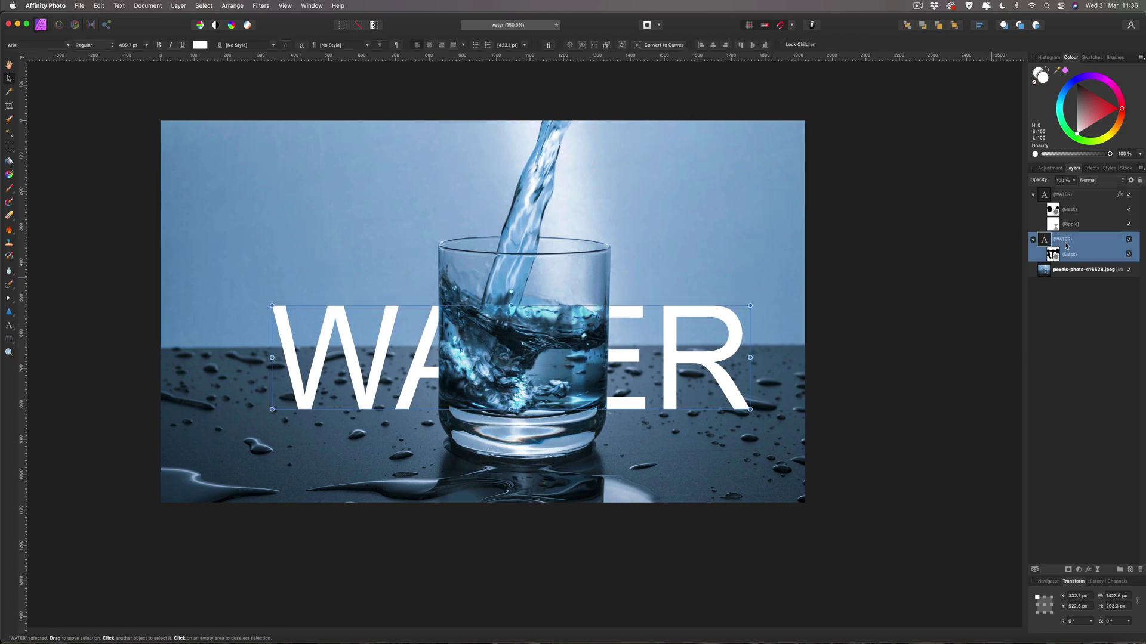
left_click(10, 174)
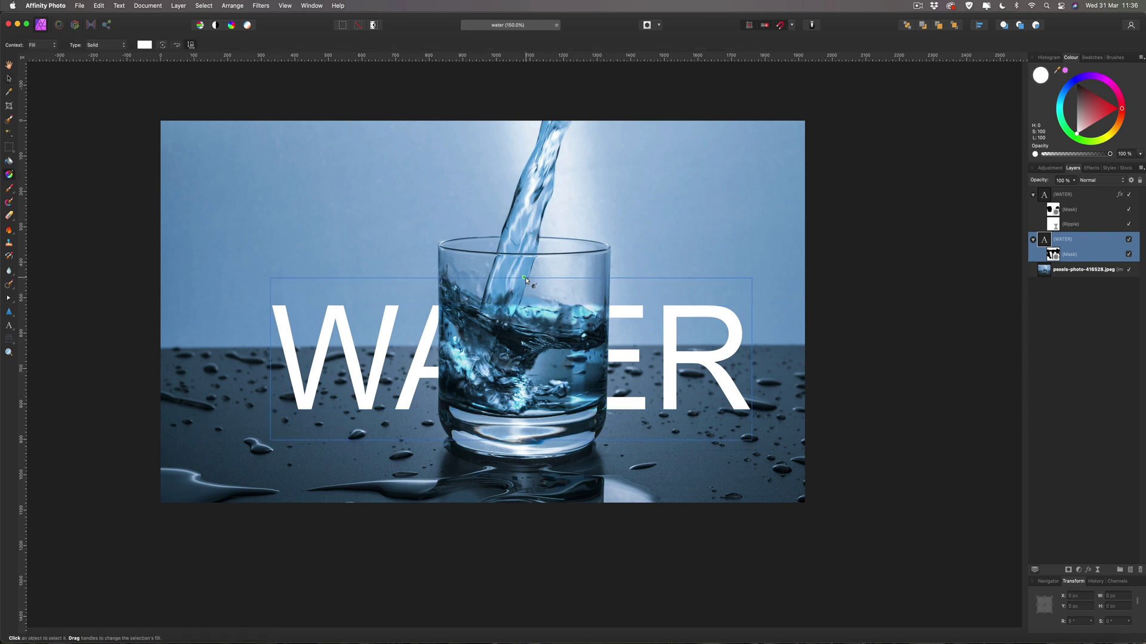
left_click_drag(524, 278, 527, 444)
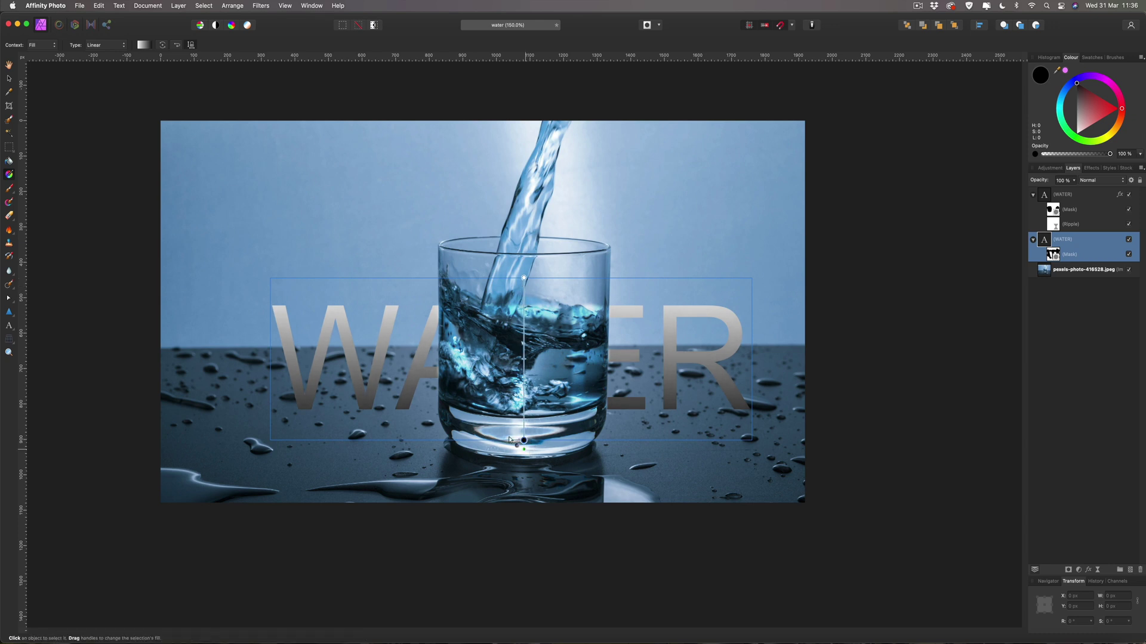
- Change the black end stop of the lower WATER text's gradient to a dark blue sampled from the photo
left_click(144, 45)
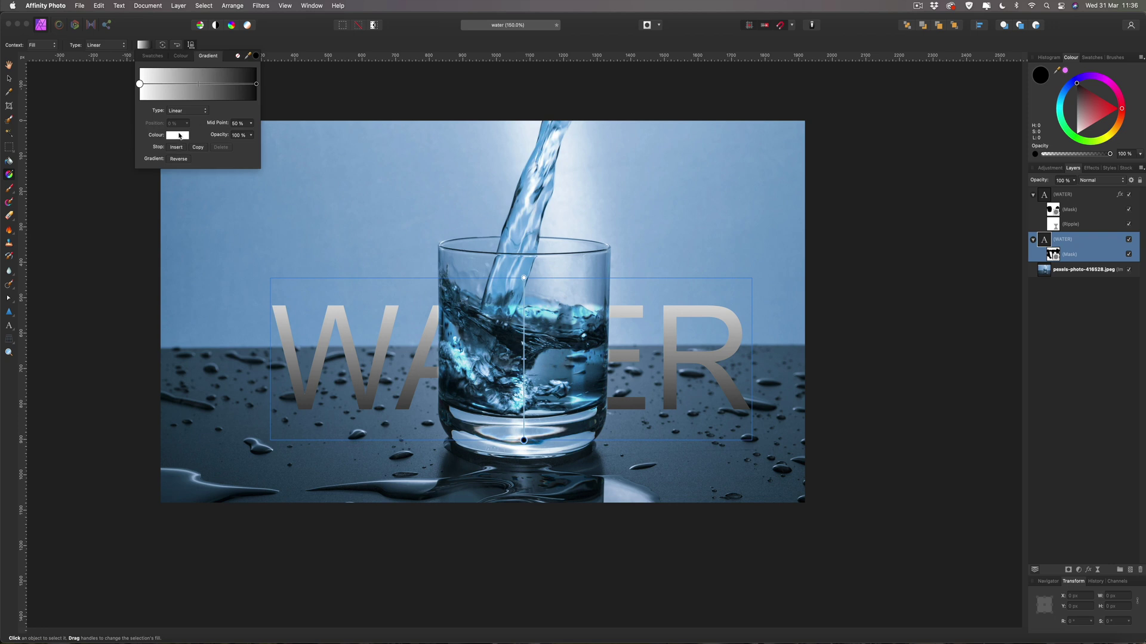
left_click(256, 84)
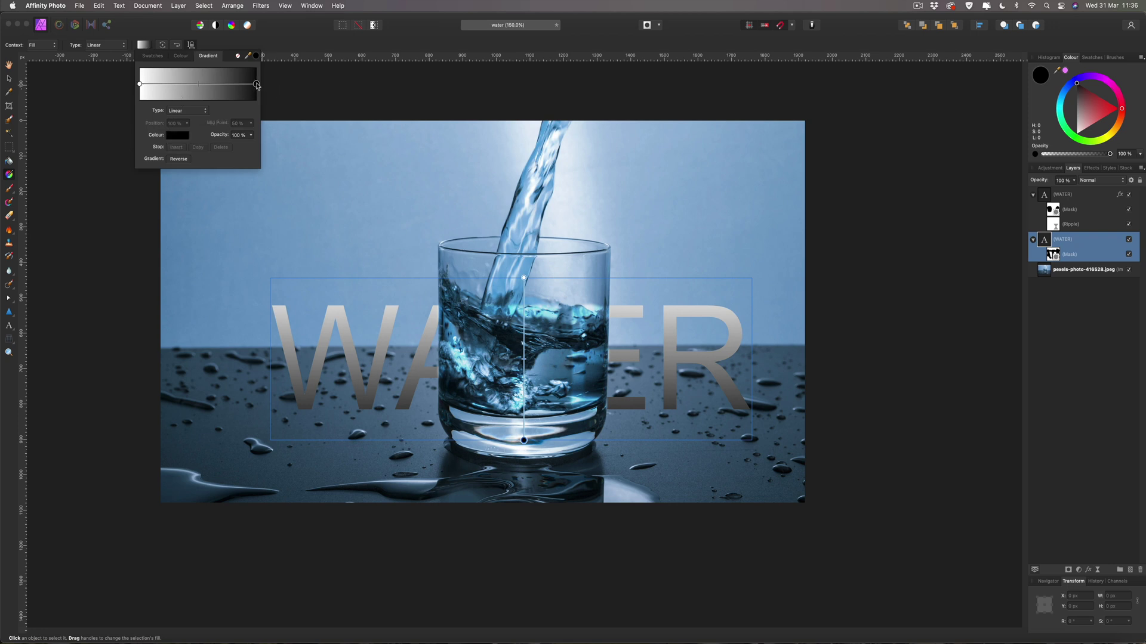
left_click(176, 136)
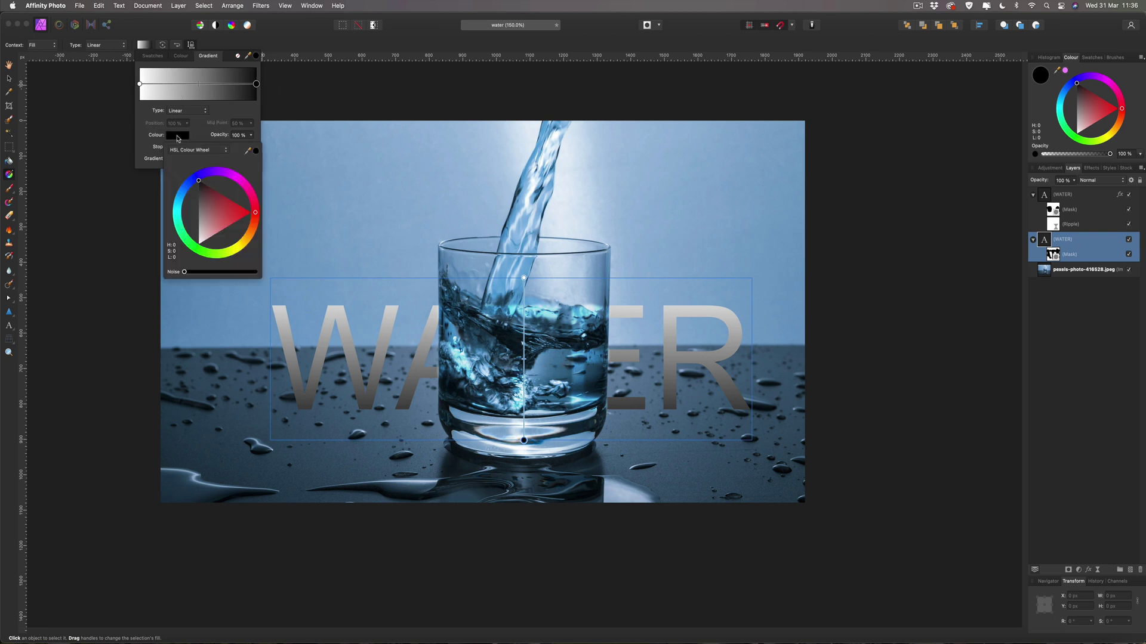
left_click_drag(247, 151, 173, 352)
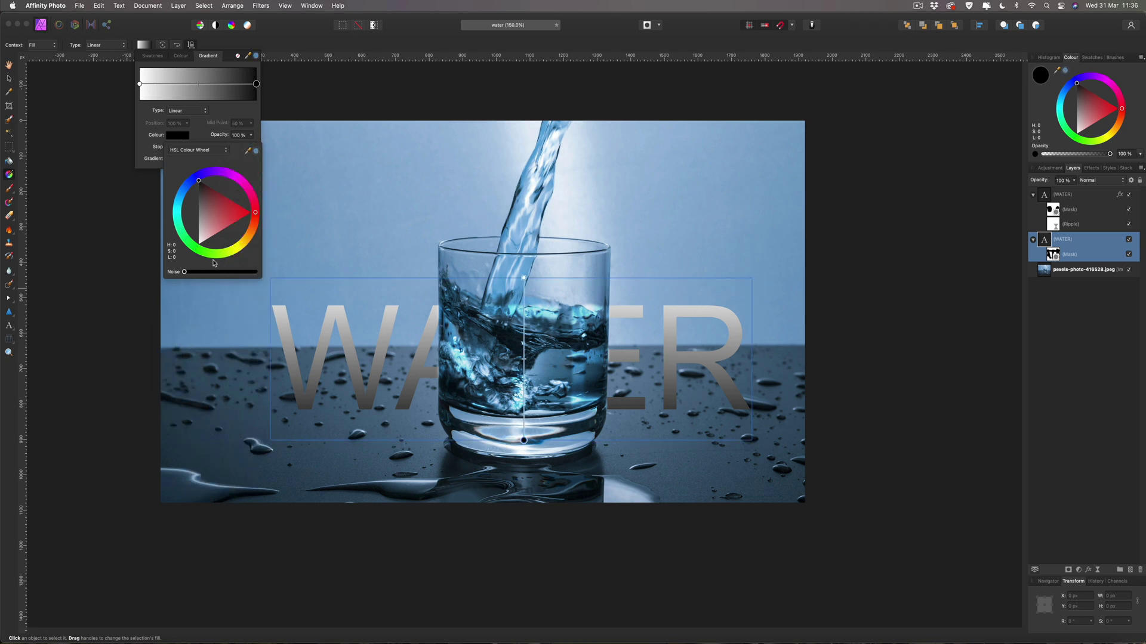
left_click(255, 152)
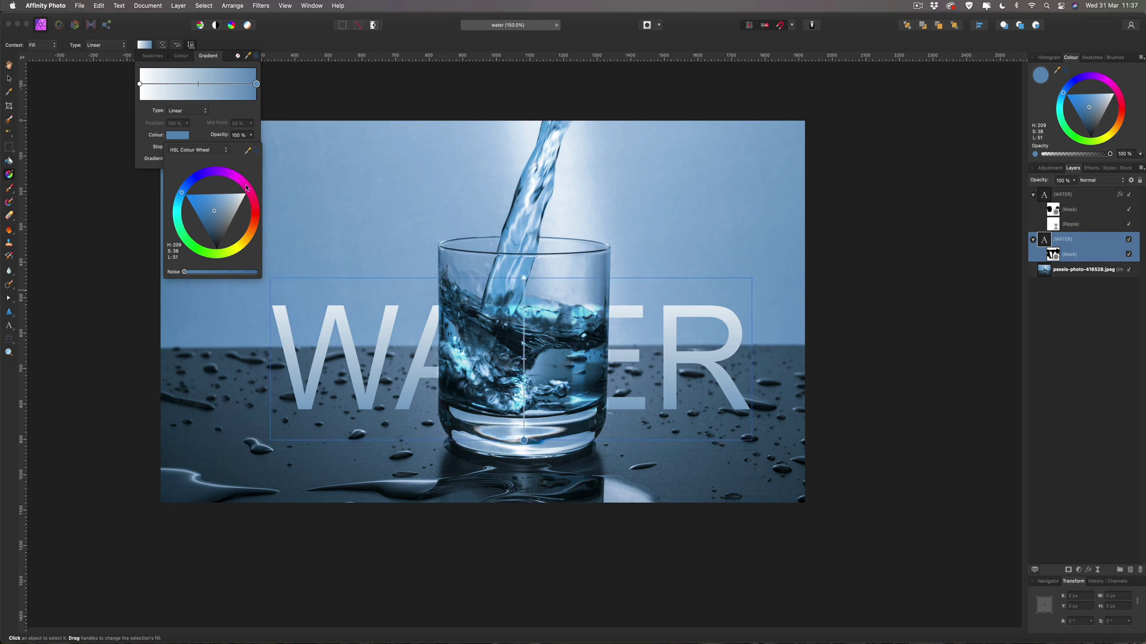
left_click(256, 153)
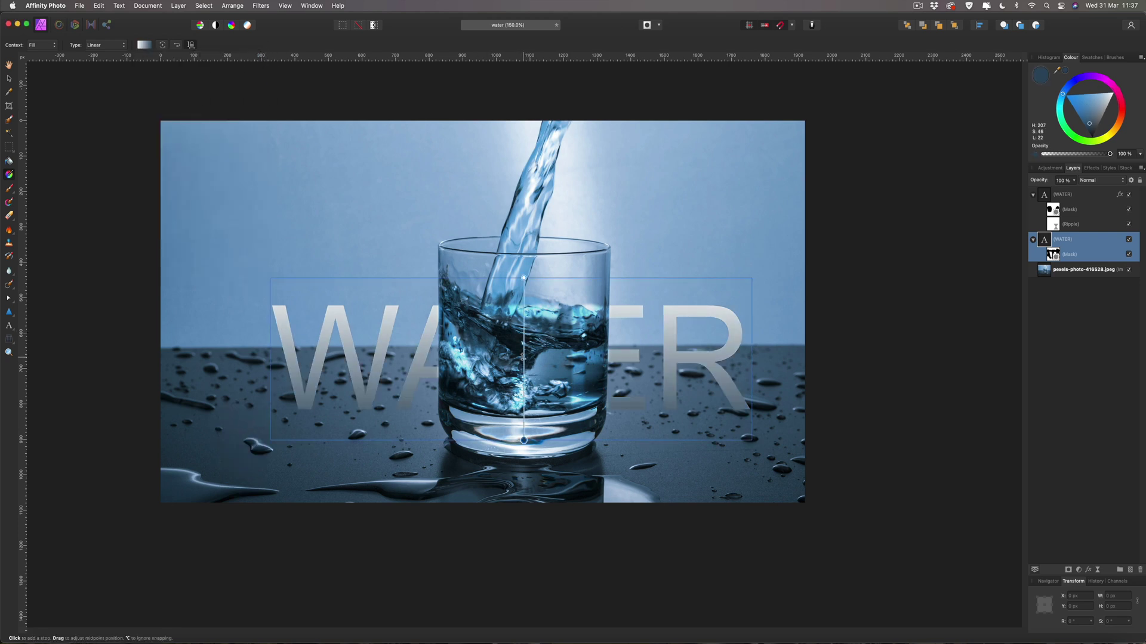
- Fine-tune the midpoint position of the vertical gradient on the lower WATER text
left_click(524, 349)
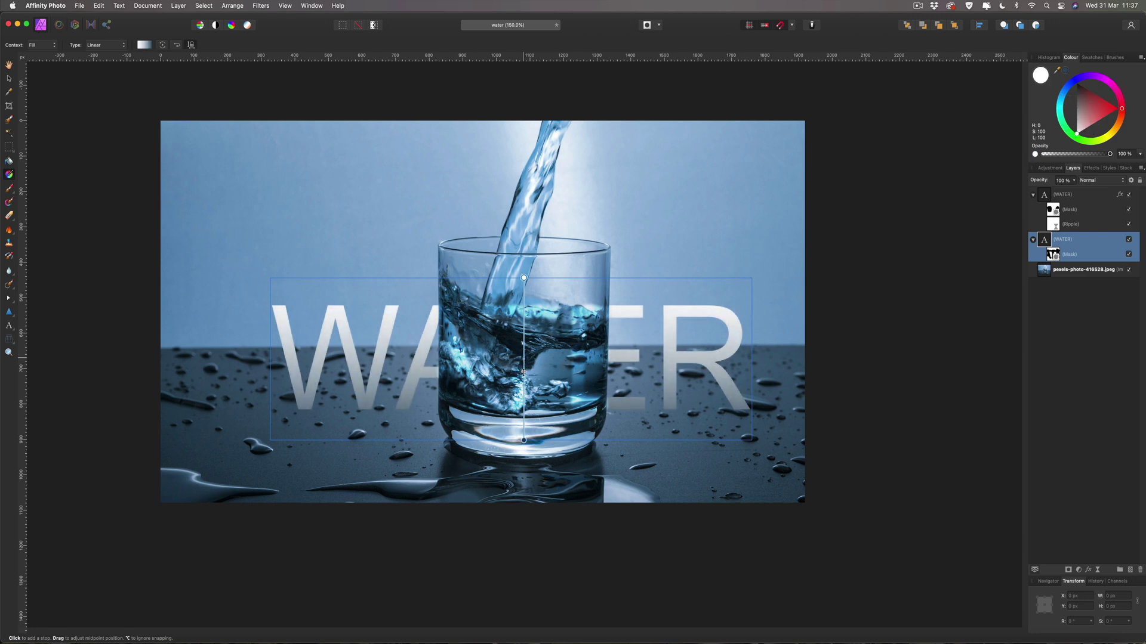
left_click_drag(523, 349, 523, 359)
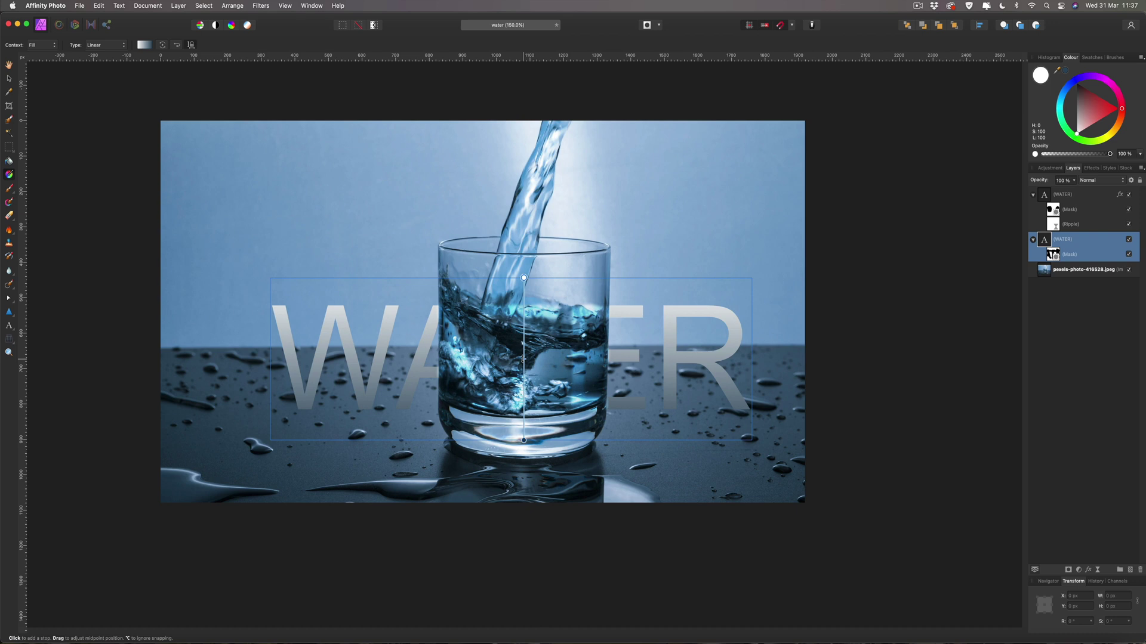
left_click(10, 78)
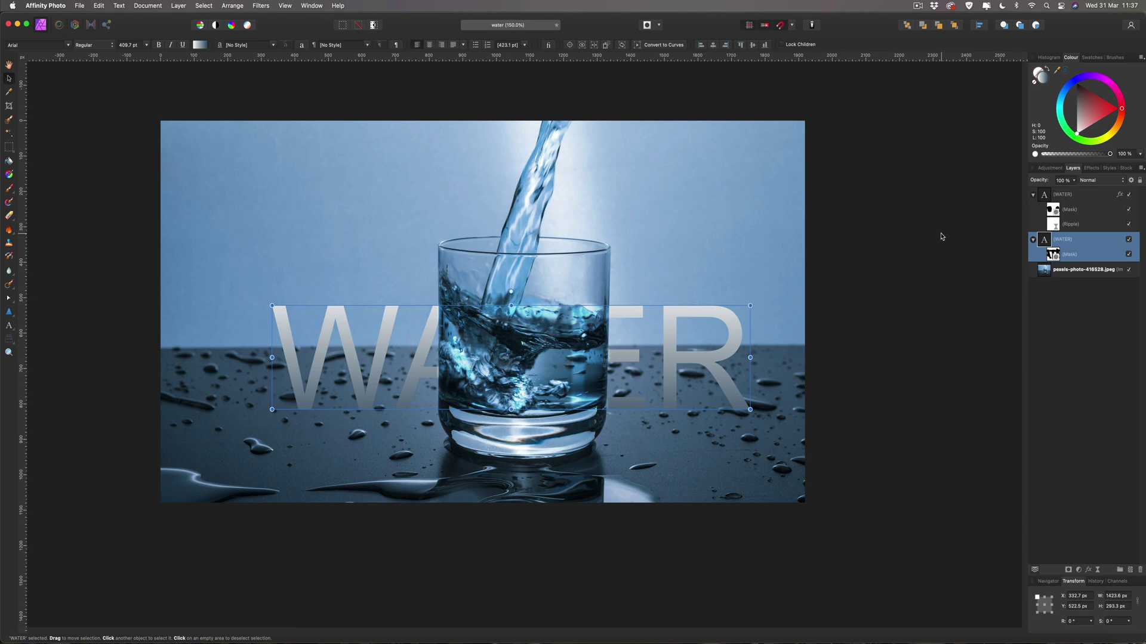
- Duplicate the lower masked WATER text layer and delete the mask from the copy
key("super+1")
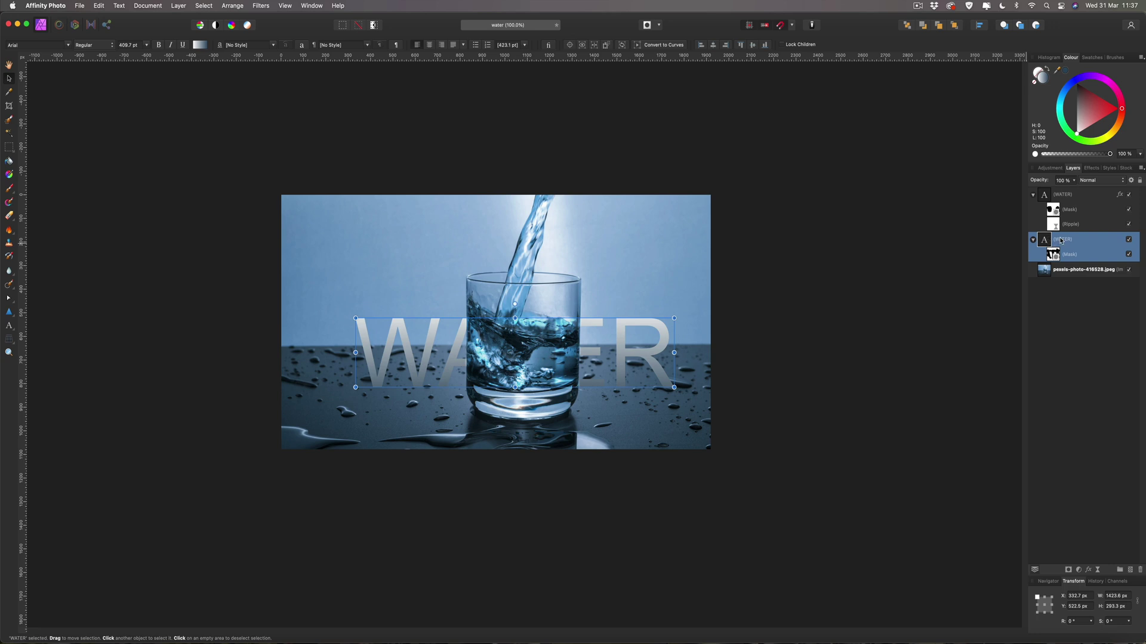
key("super+j")
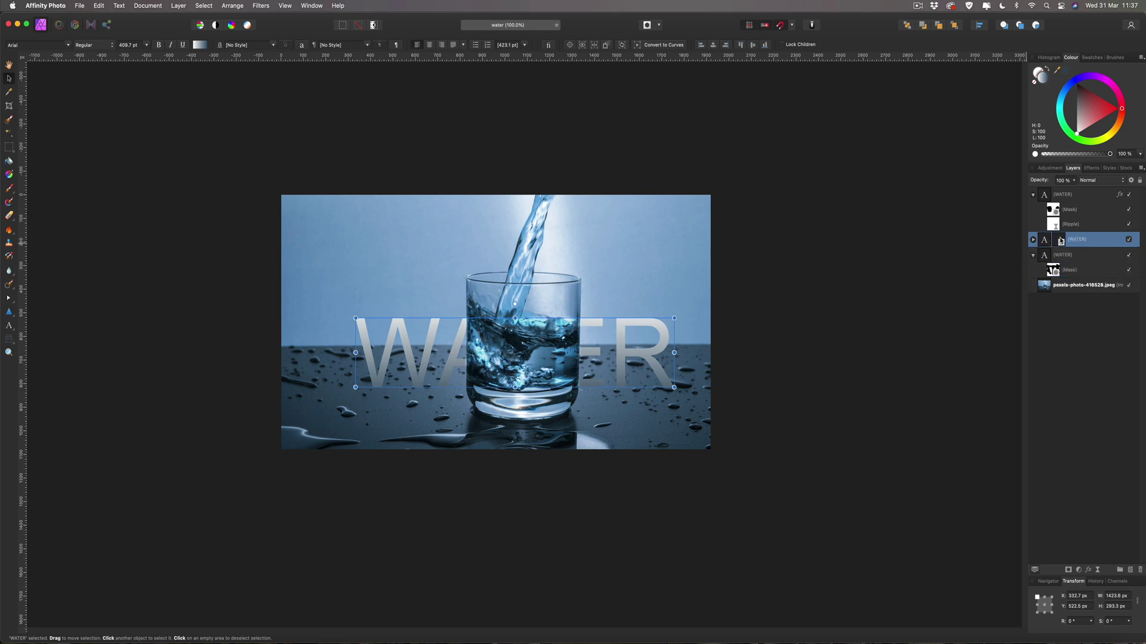
left_click(1033, 240)
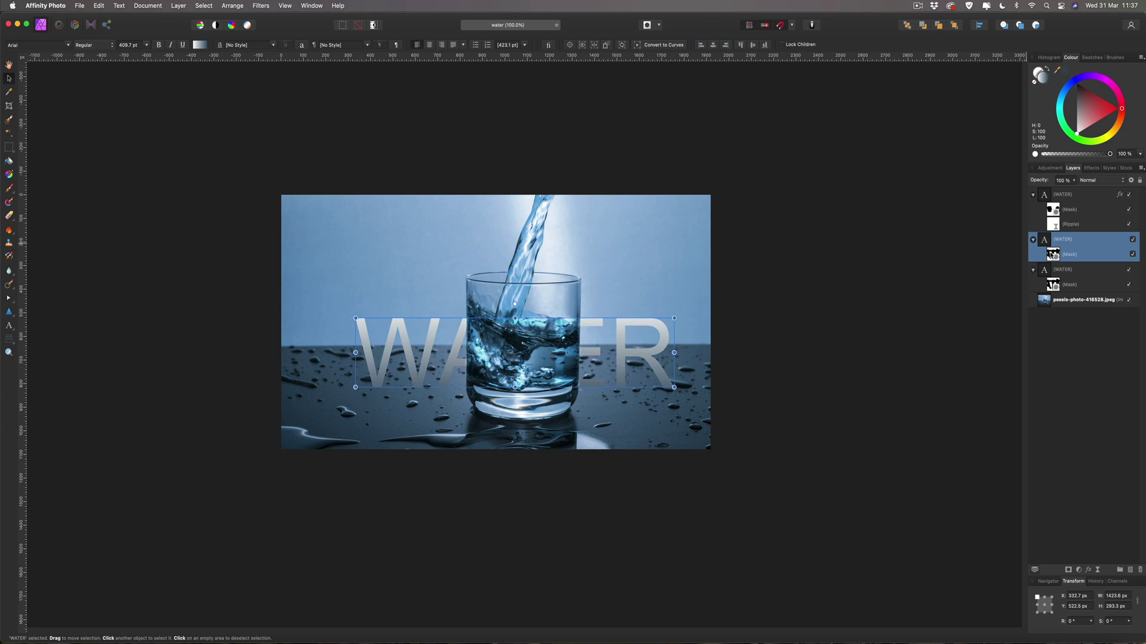
left_click(1052, 256)
key("Delete")
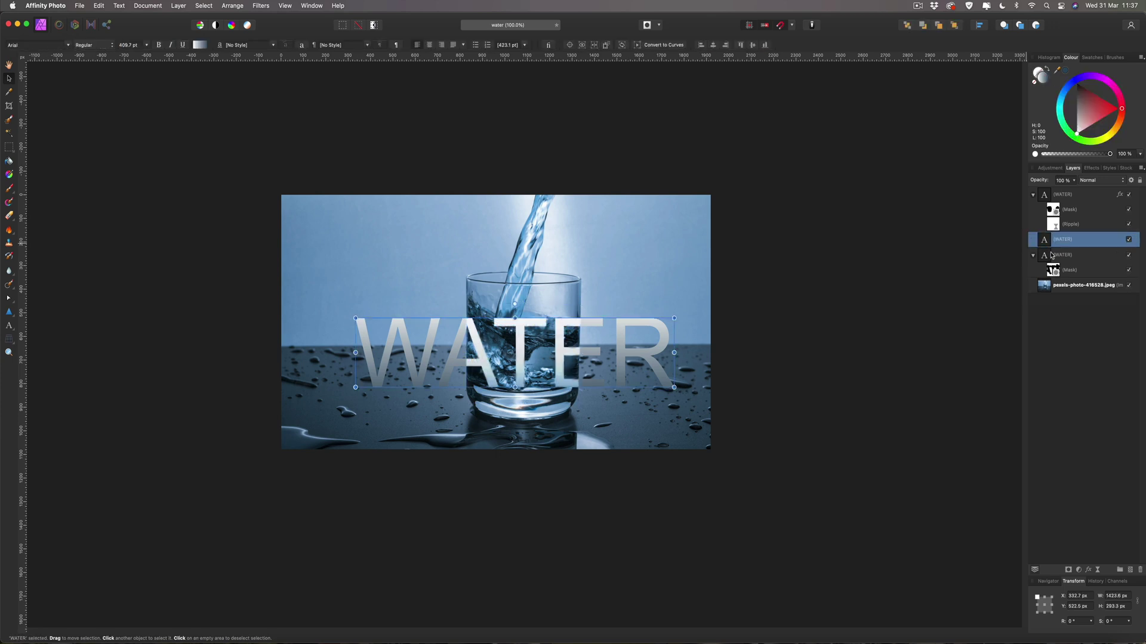
- Move the unmasked WATER copy straight down to sit directly below the original word and flip it vertically
double_click(1055, 240)
left_click_drag(624, 333, 625, 399)
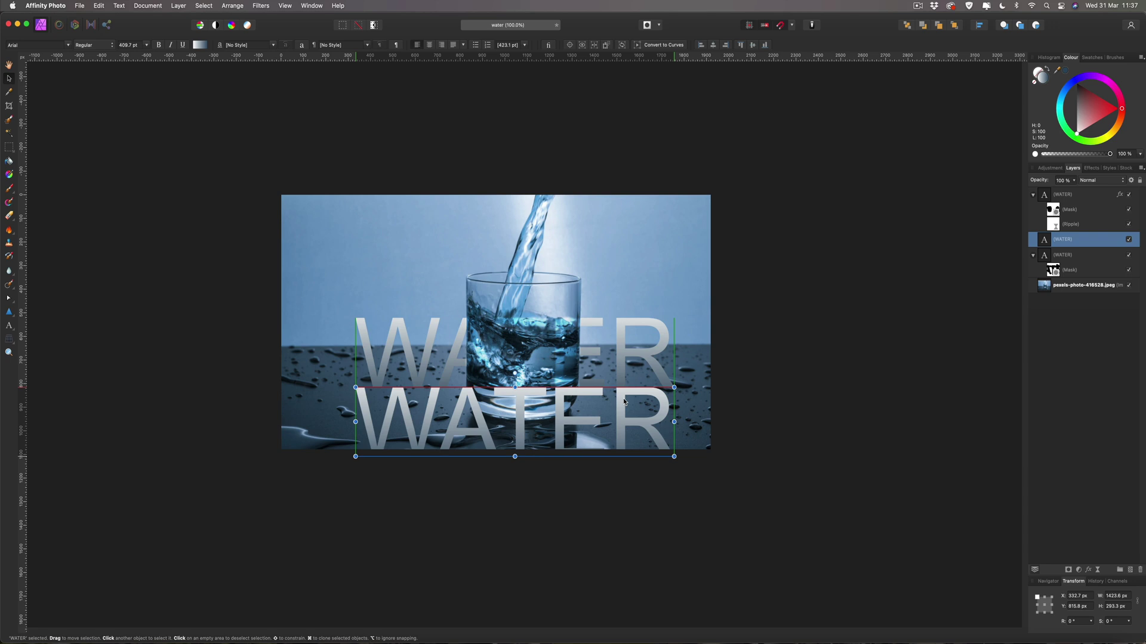
left_click_drag(625, 401, 624, 400)
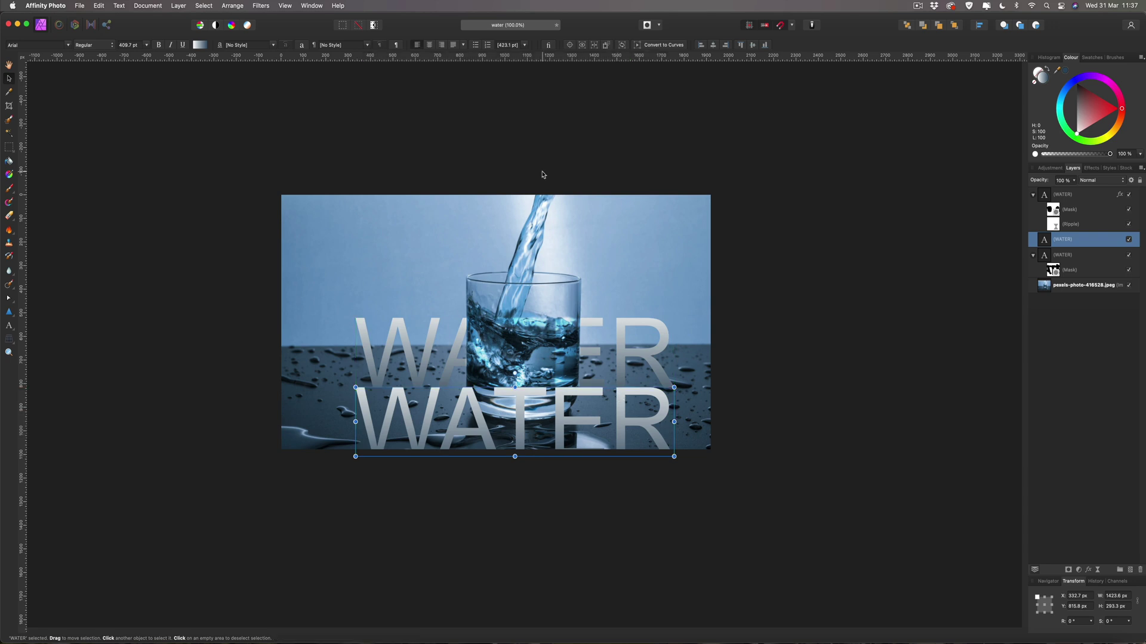
right_click(466, 398)
mouse_move(509, 541)
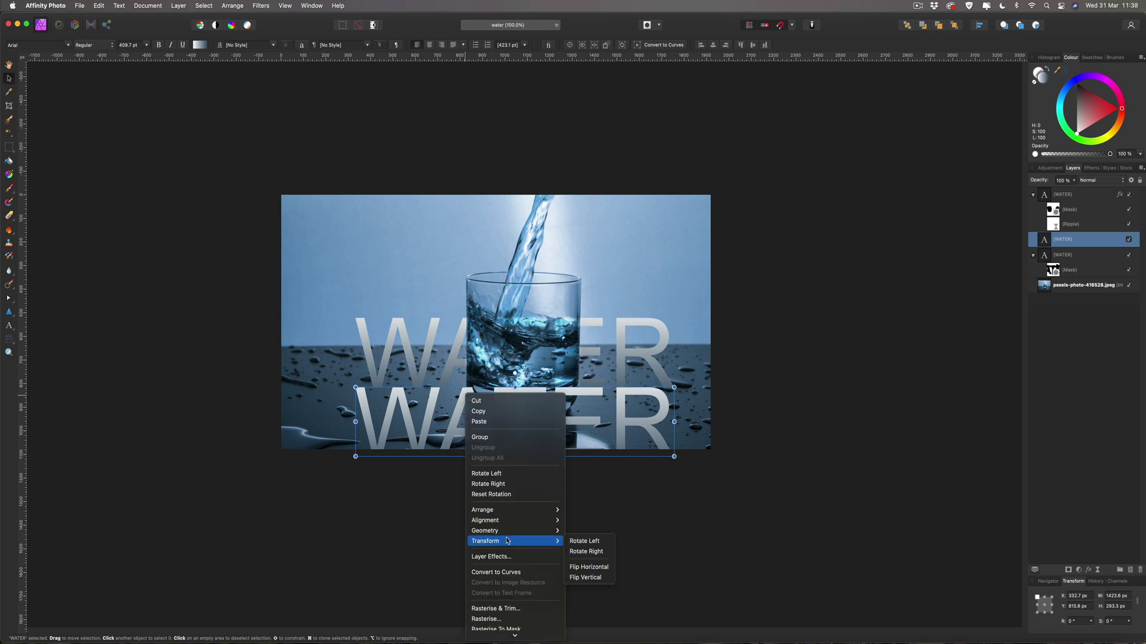
left_click(597, 578)
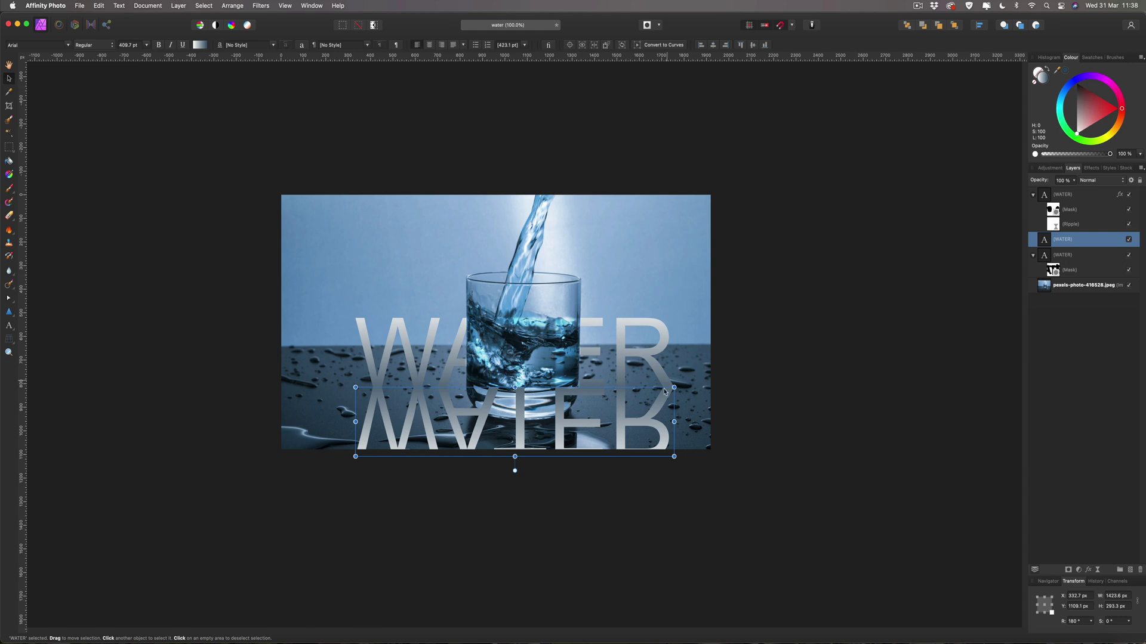
- Fill the flipped WATER copy with black and reduce its layer opacity to 60%
left_click_drag(1087, 84, 1077, 83)
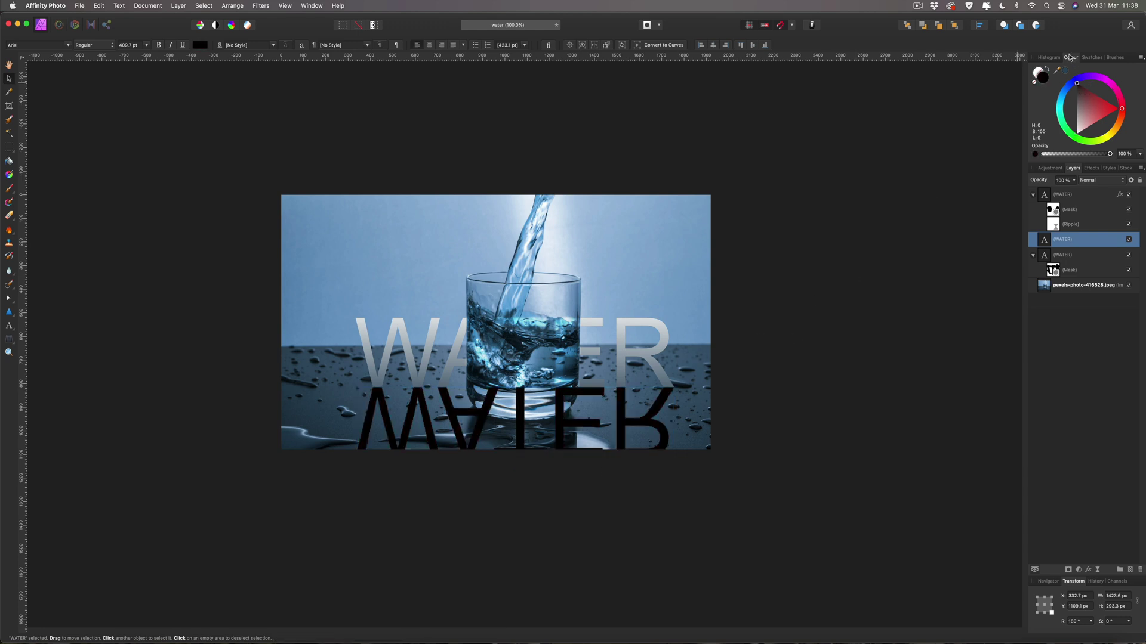
left_click(1074, 182)
left_click_drag(1075, 191, 1046, 193)
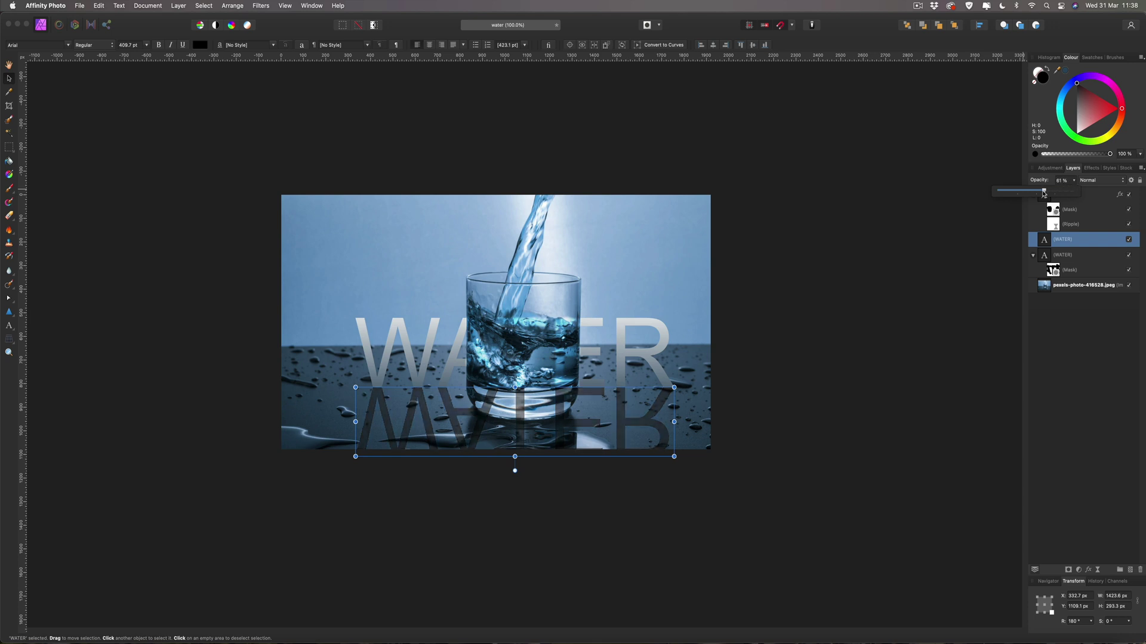
left_click_drag(1043, 194, 1042, 192)
left_click(1072, 182)
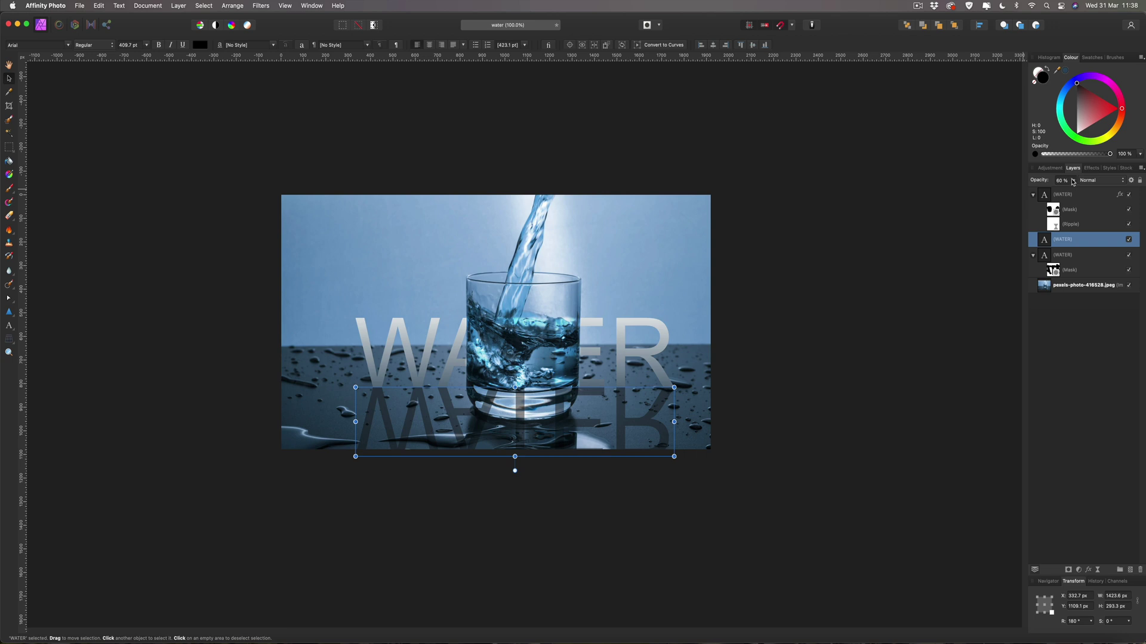
- Distort the flipped text with the Perspective tool, raising and spreading its two lower corners into a flat trapezoid on the table
left_click(10, 341)
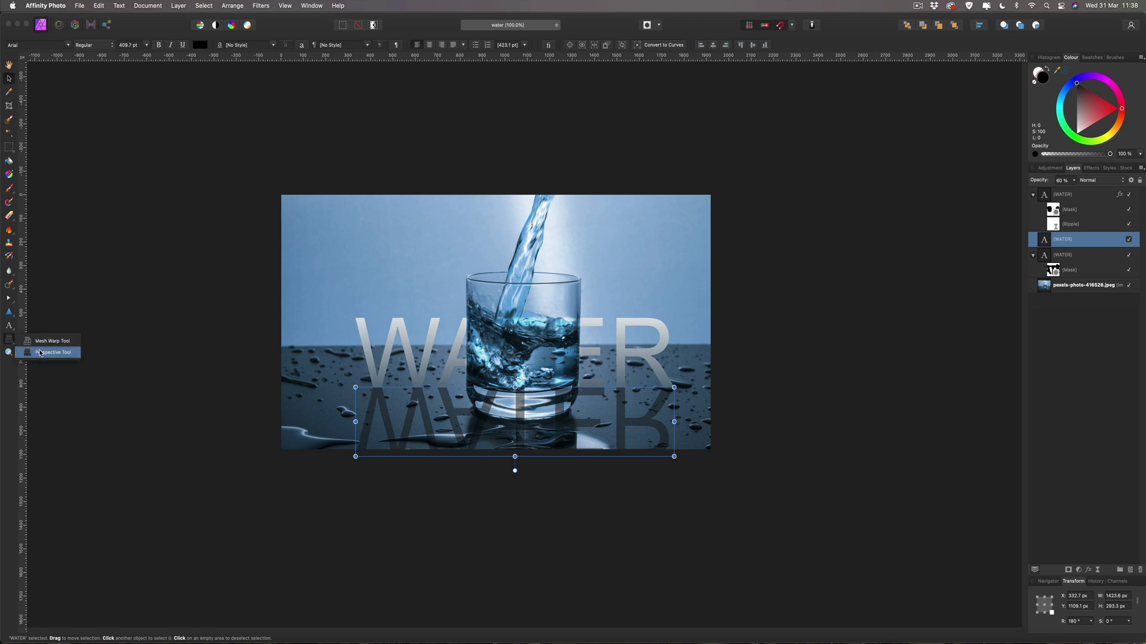
left_click(25, 341)
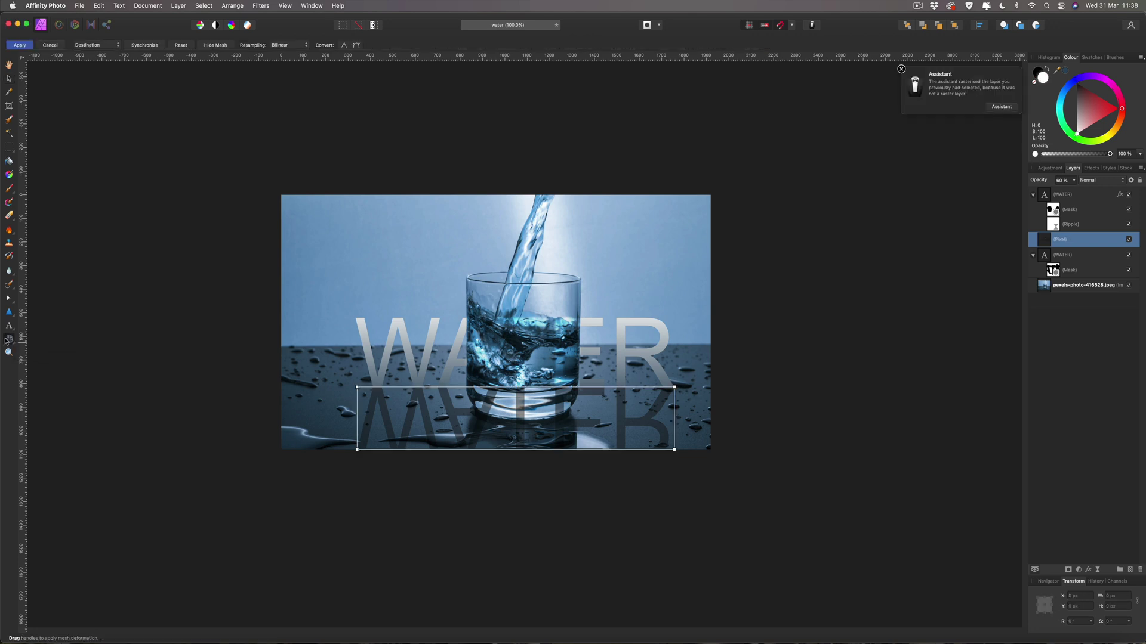
left_click(13, 344)
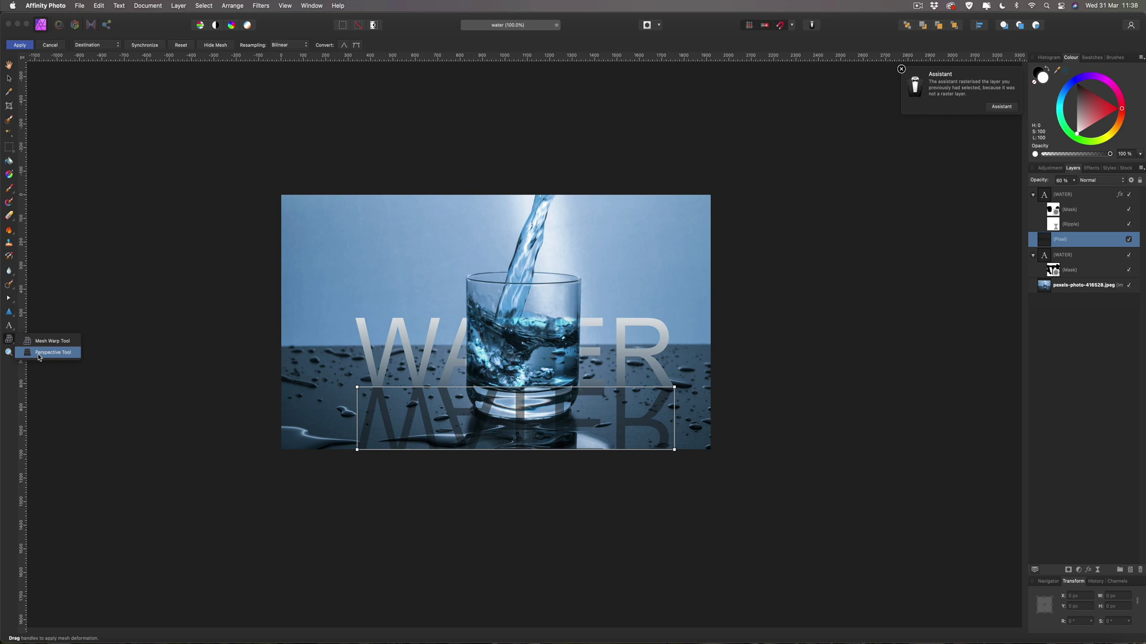
left_click(39, 353)
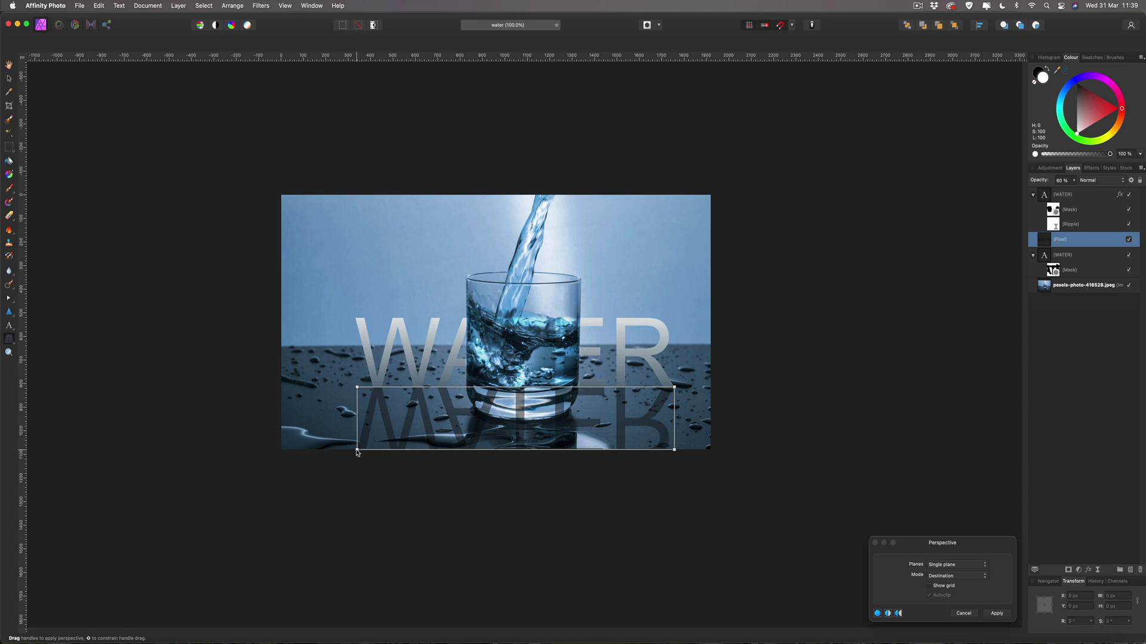
left_click_drag(357, 451, 342, 421)
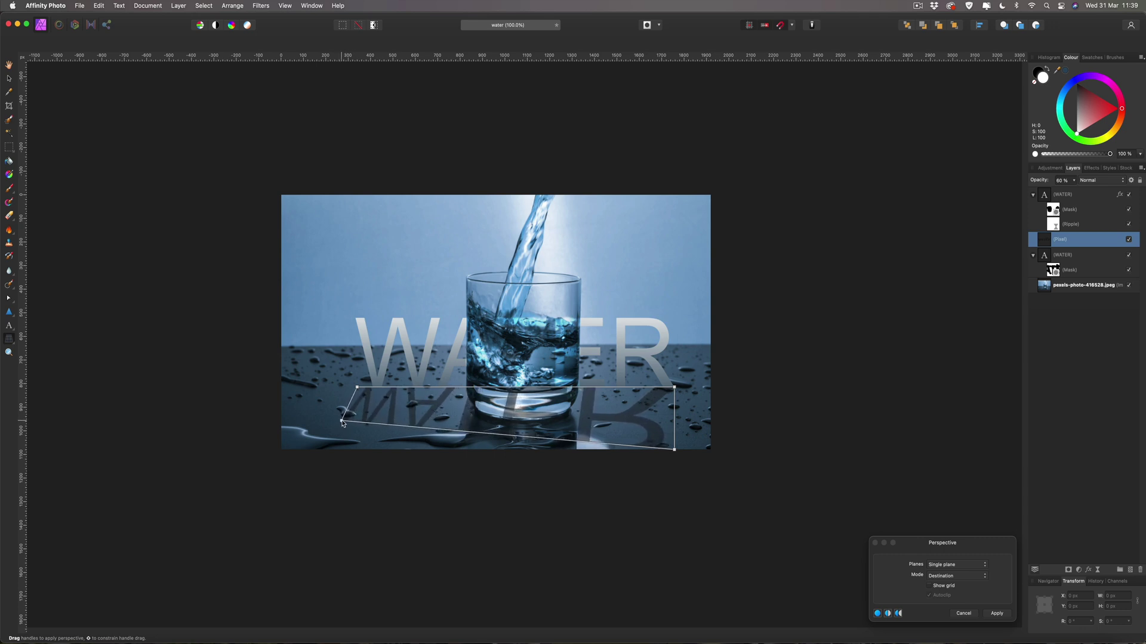
left_click_drag(674, 451, 699, 426)
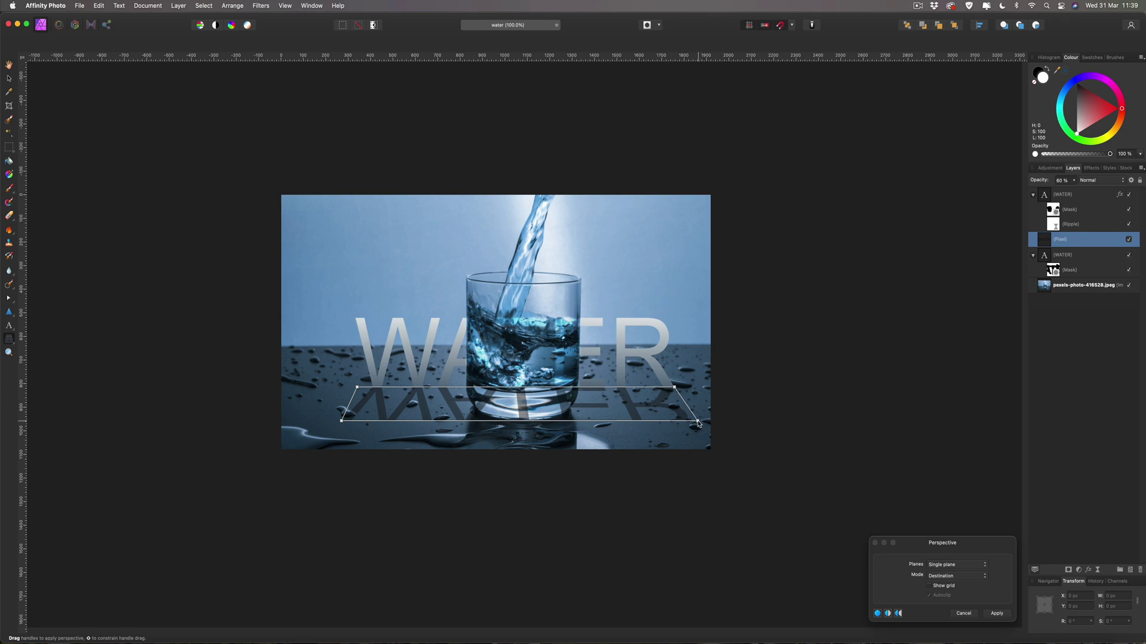
left_click_drag(699, 424, 698, 416)
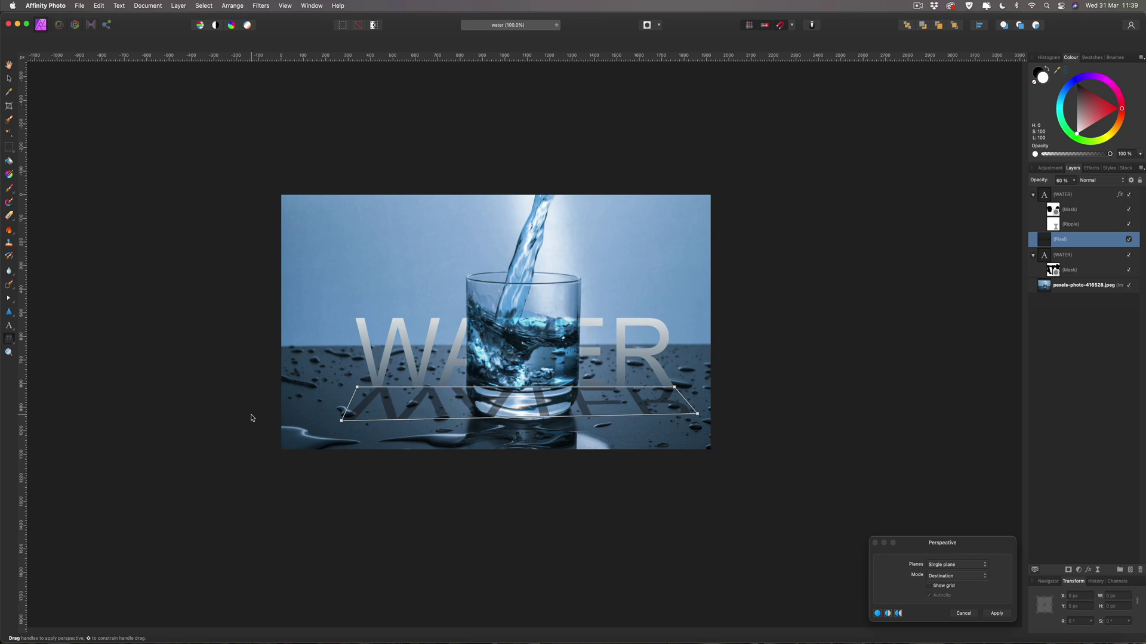
left_click_drag(342, 421, 340, 414)
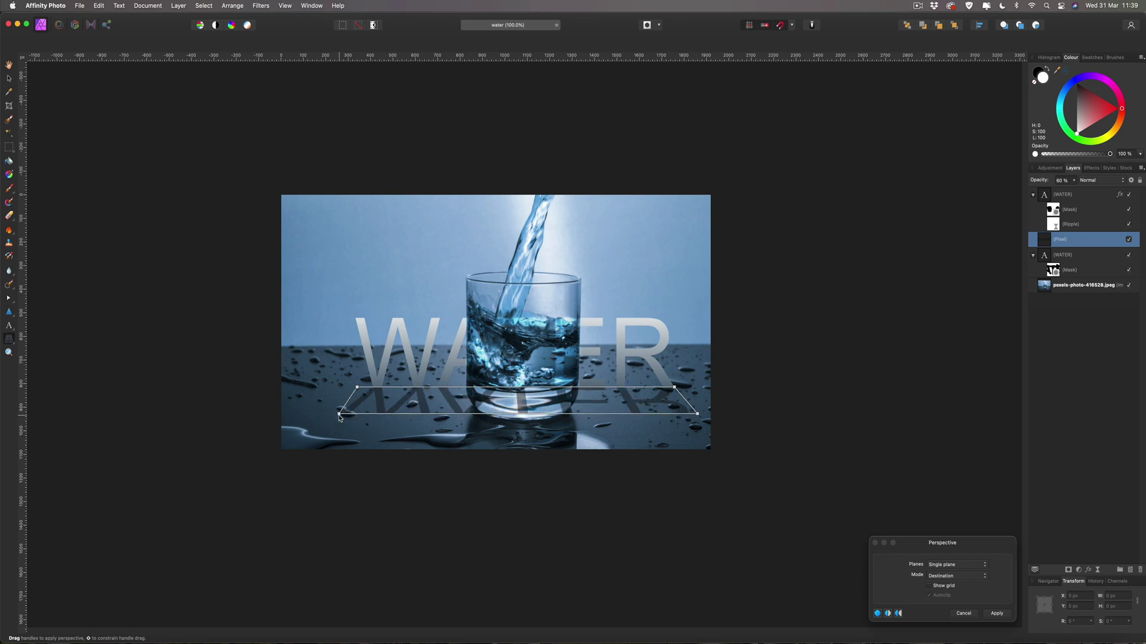
left_click_drag(339, 418, 346, 418)
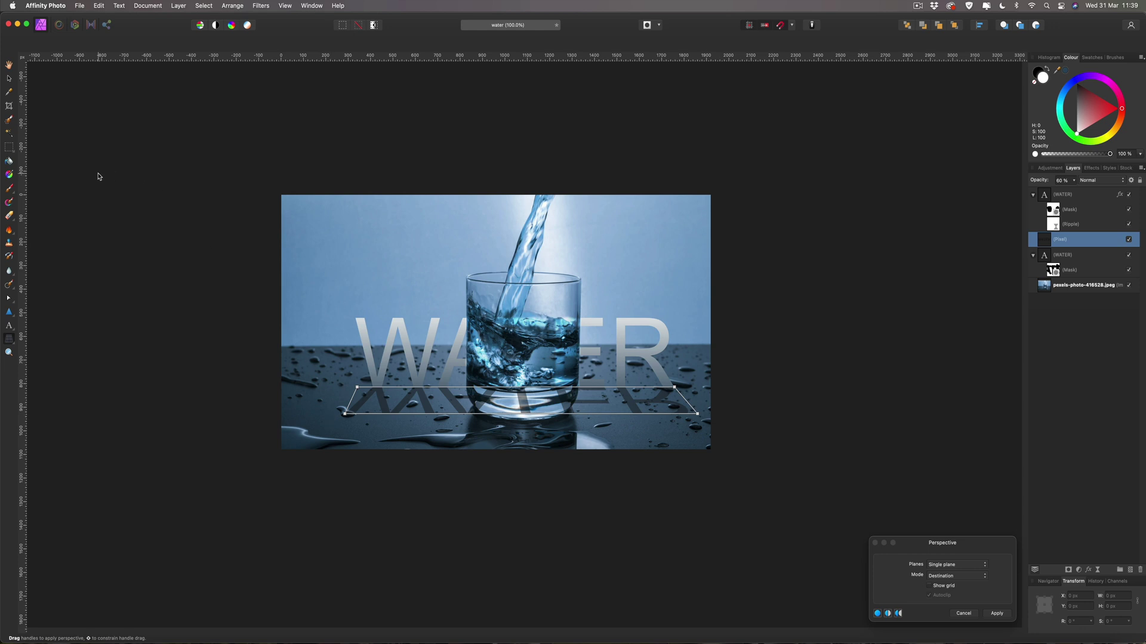
left_click(9, 79)
left_click(84, 120)
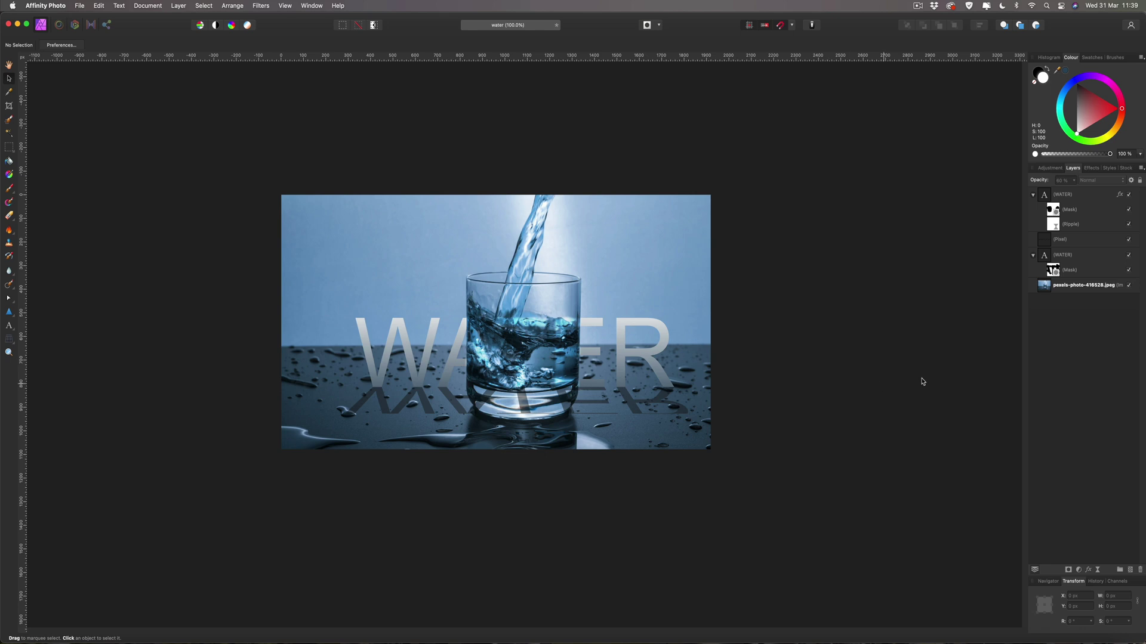
- Rename the distorted pixel layer as SHADDOW
left_click(1065, 239)
double_click(1065, 239)
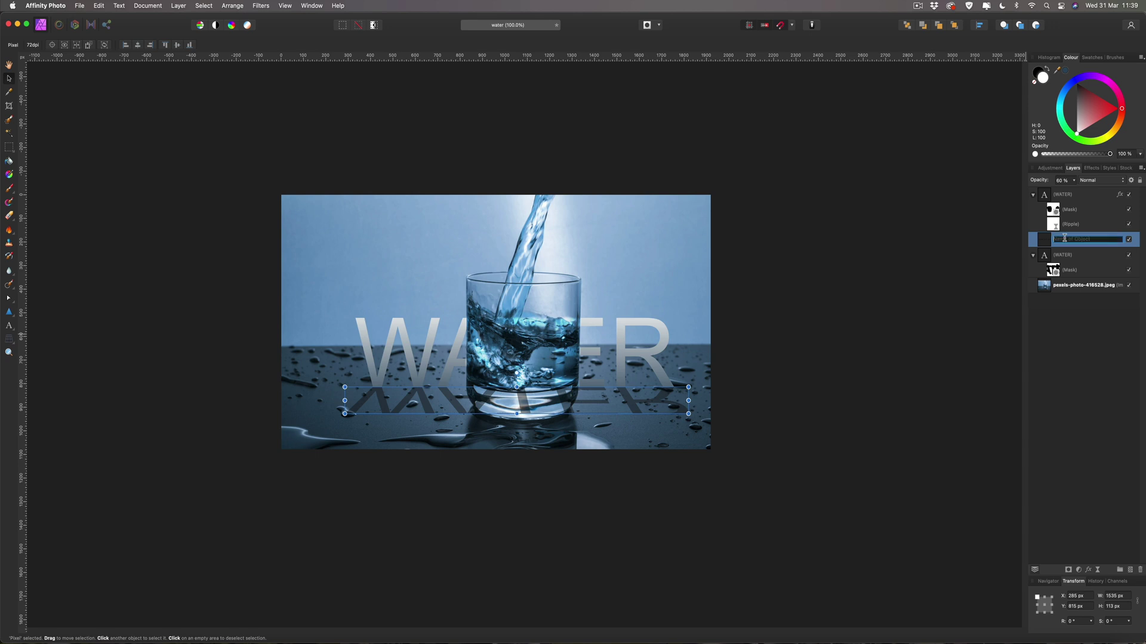
type("SHADDO")
key("Return")
- Add a mask to the SHADDOW layer and draw a vertical gradient on it that fades the shadow out toward its lower edge
left_click(1067, 570)
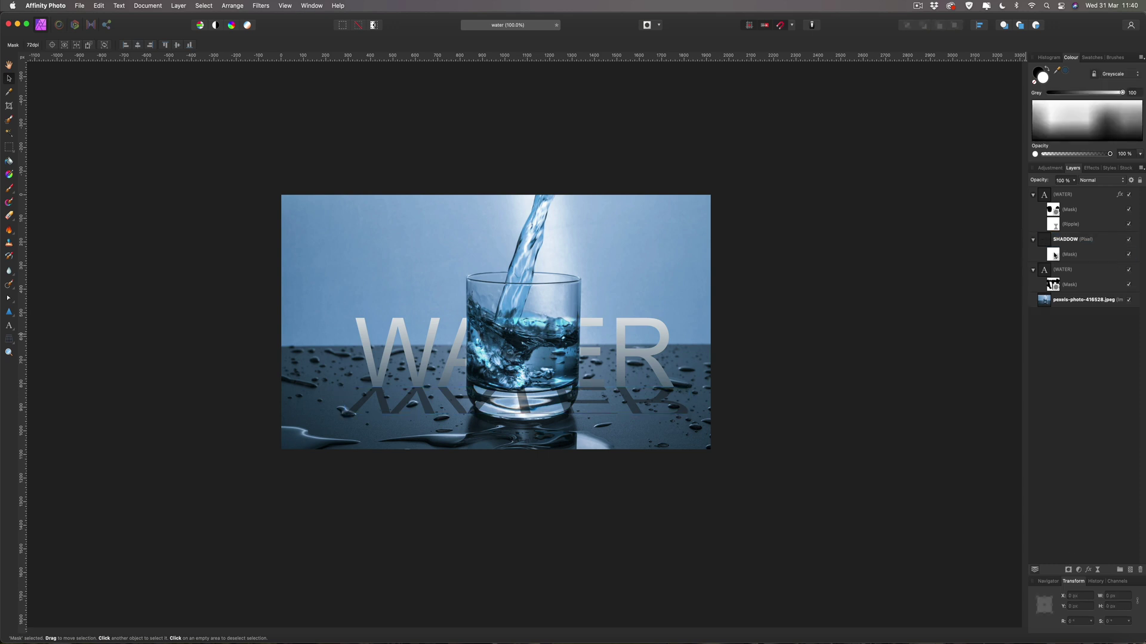
left_click(1054, 256)
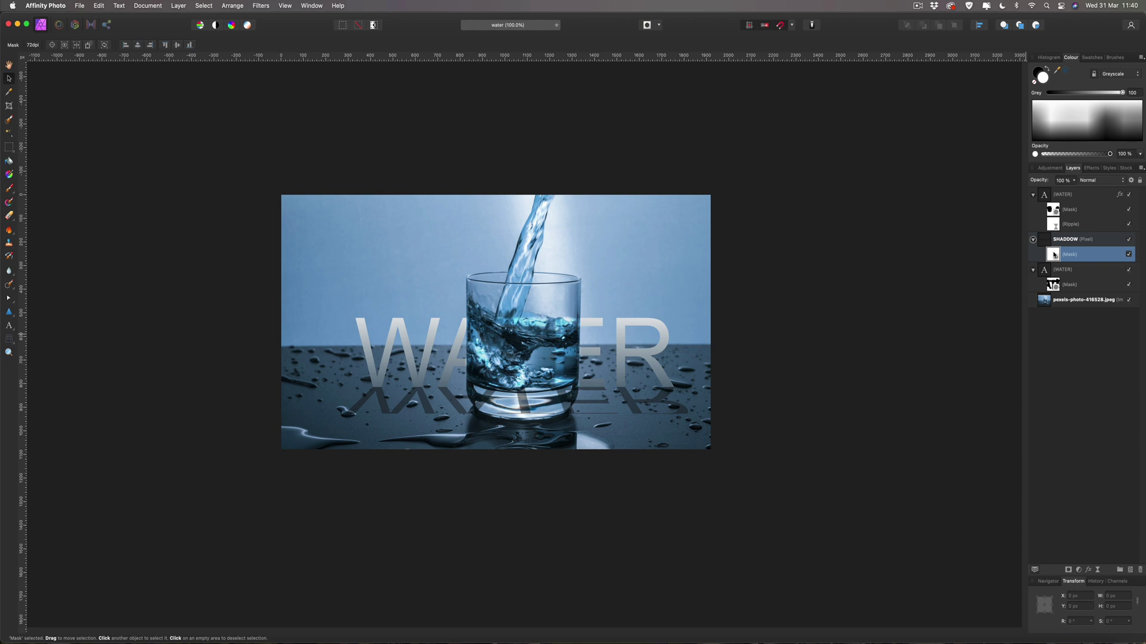
left_click(10, 174)
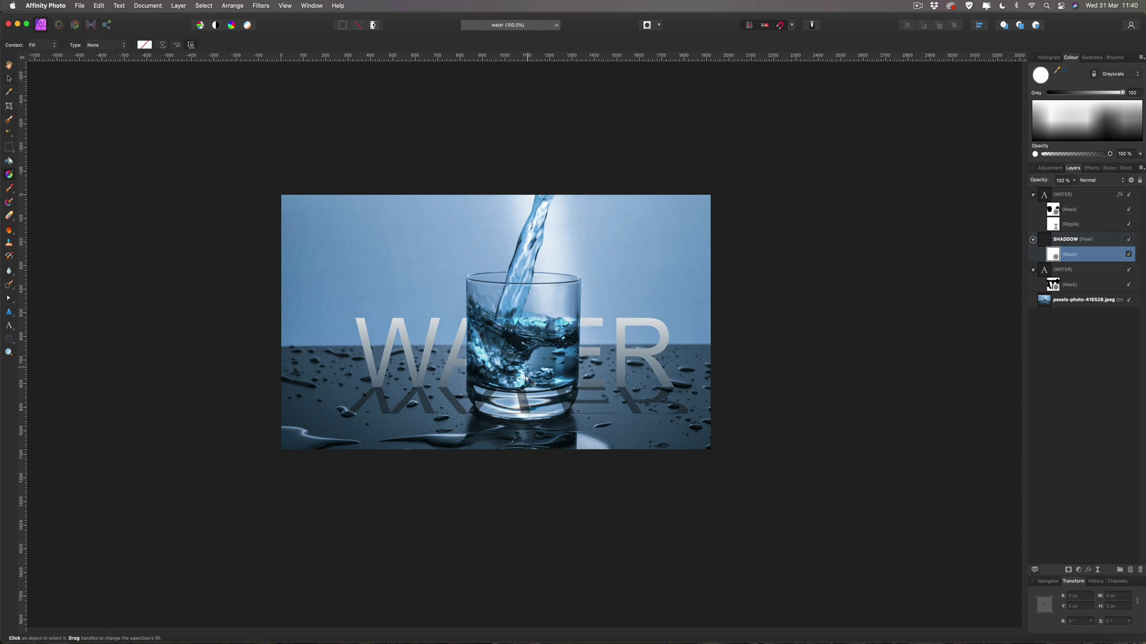
left_click_drag(516, 413, 516, 388)
left_click(517, 414)
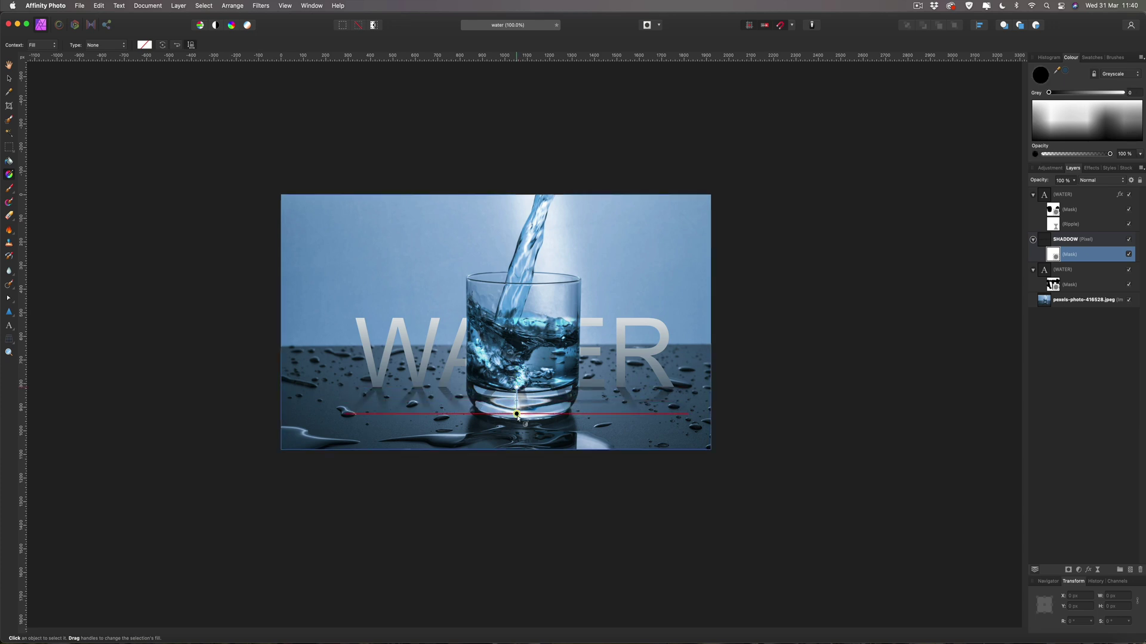
- Adjust the SHADDOW mask's vertical gradient to fade from the base of the letters toward the glass bottom, and deselect the layer
left_click_drag(517, 413, 517, 410)
left_click(517, 388)
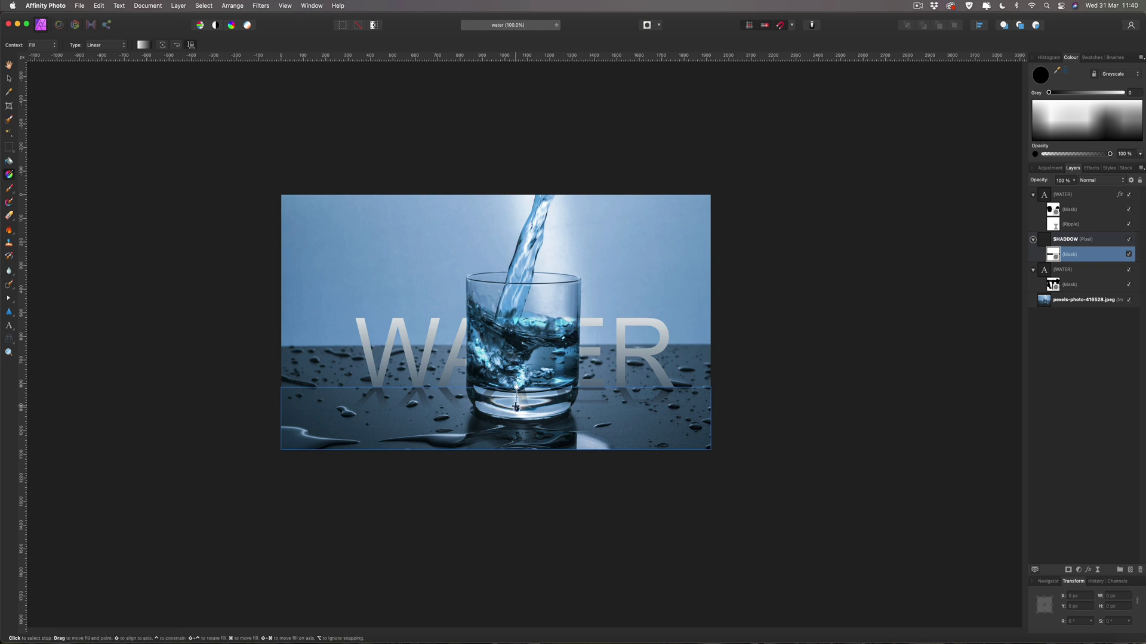
left_click(9, 78)
left_click(69, 105)
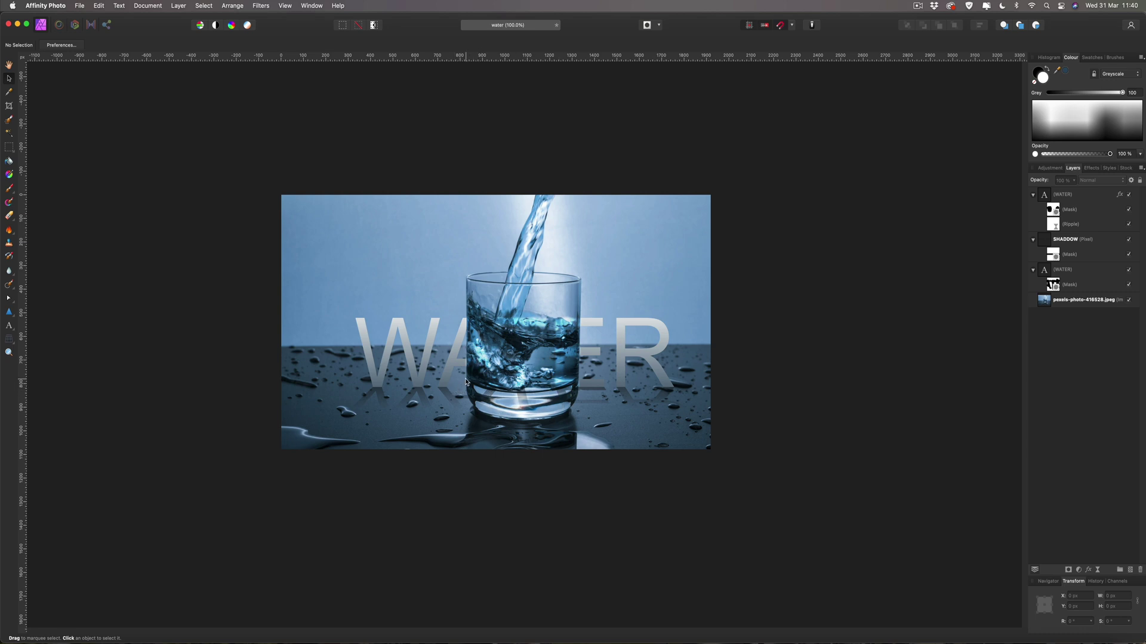
- Paint with black on the SHADDOW layer's mask to hide the shadow where it overlaps the base of the glass
scroll(467, 382, "up", 5)
scroll(466, 382, "down", 3)
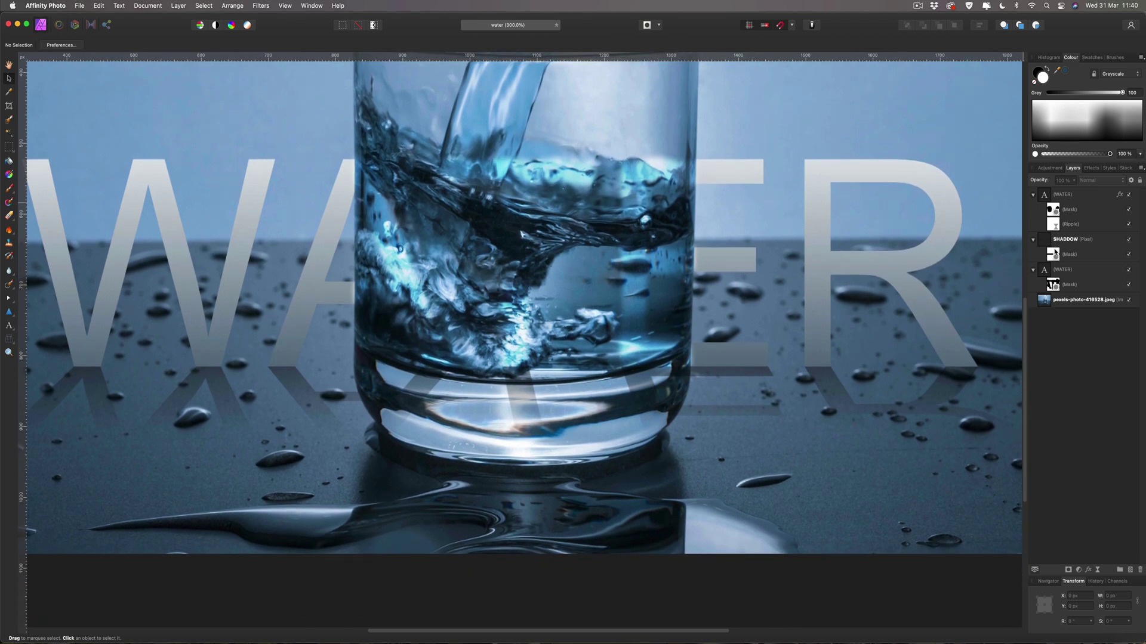
left_click(1056, 253)
left_click(1047, 68)
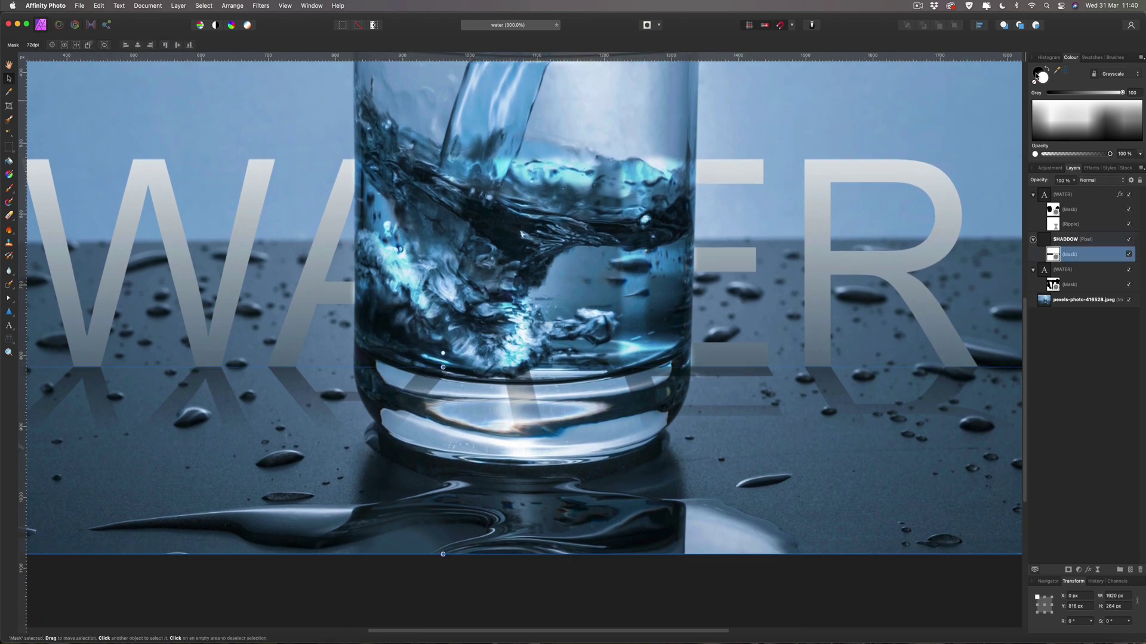
left_click(9, 188)
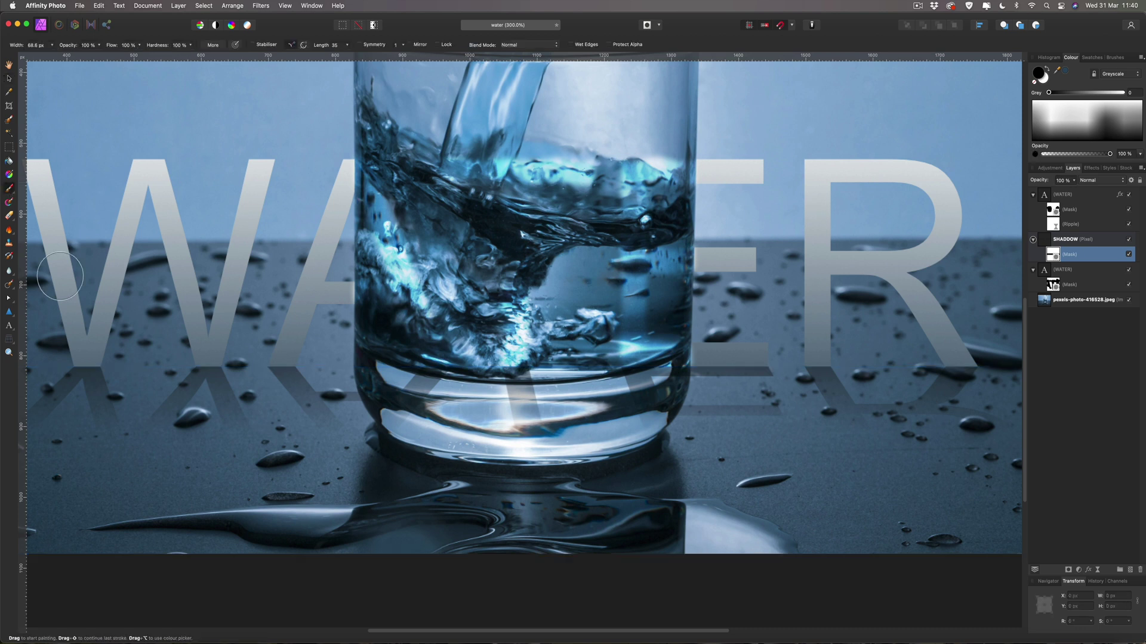
mouse_move(380, 369)
left_mouse_down()
mouse_move(537, 382)
mouse_move(591, 367)
mouse_move(636, 375)
mouse_move(672, 358)
mouse_move(659, 394)
mouse_move(617, 435)
mouse_move(549, 438)
mouse_move(408, 413)
mouse_move(381, 354)
mouse_move(397, 412)
mouse_move(555, 433)
mouse_move(606, 379)
mouse_move(659, 387)
mouse_move(662, 341)
mouse_move(433, 356)
mouse_move(493, 341)
left_mouse_up()
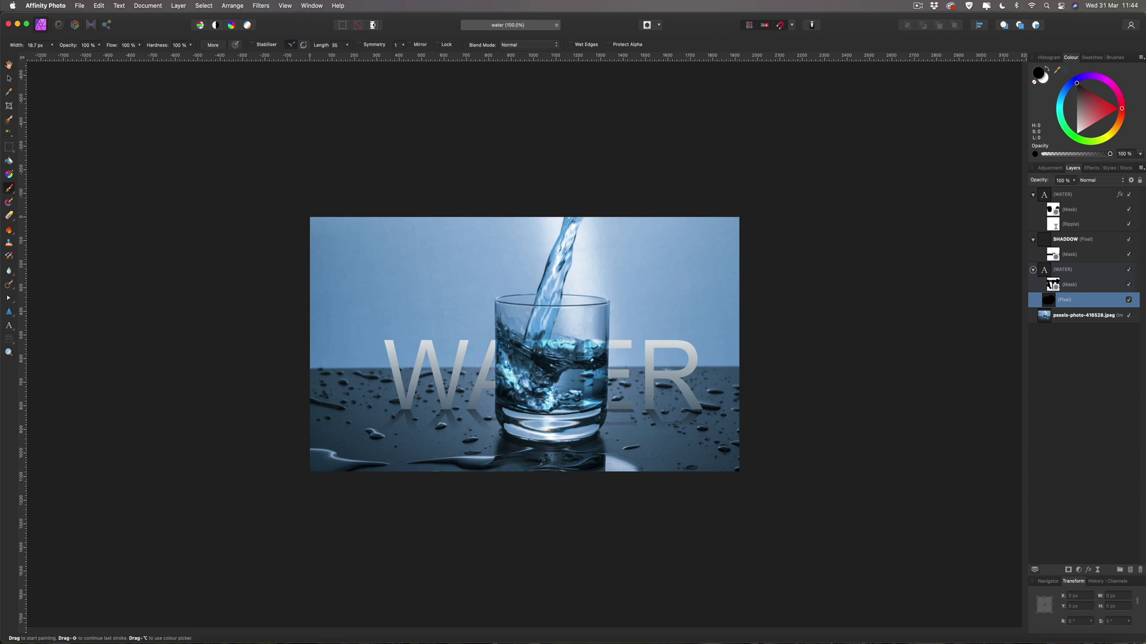
- Select the mask of the upper WATER text layer and examine the text inside the glass up close and in the full composition
key("super+4")
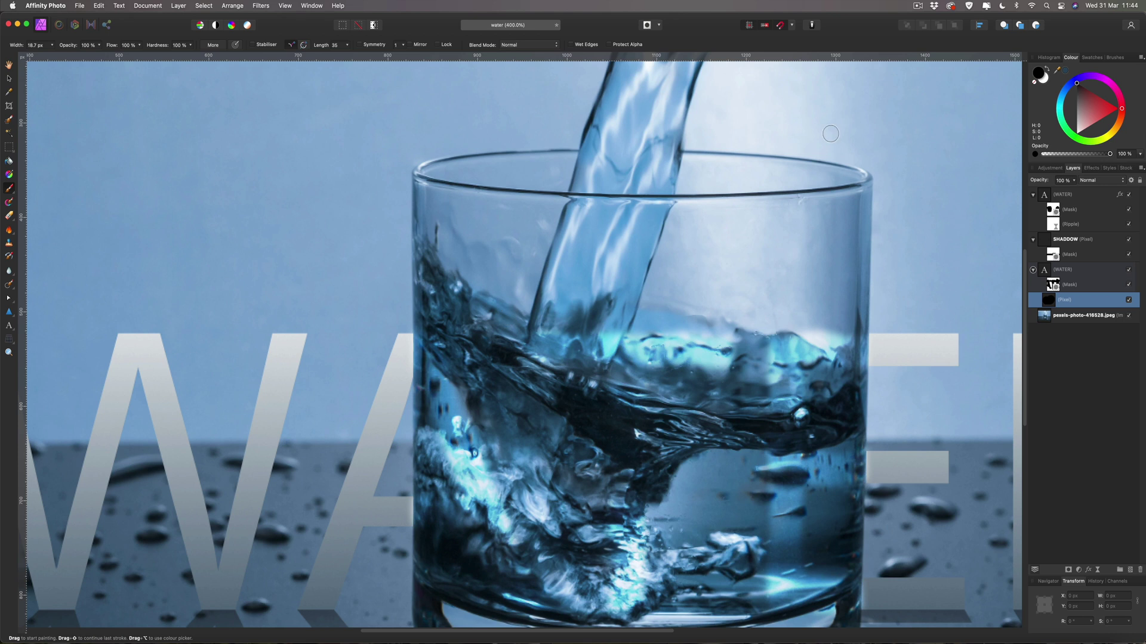
left_click(1054, 210)
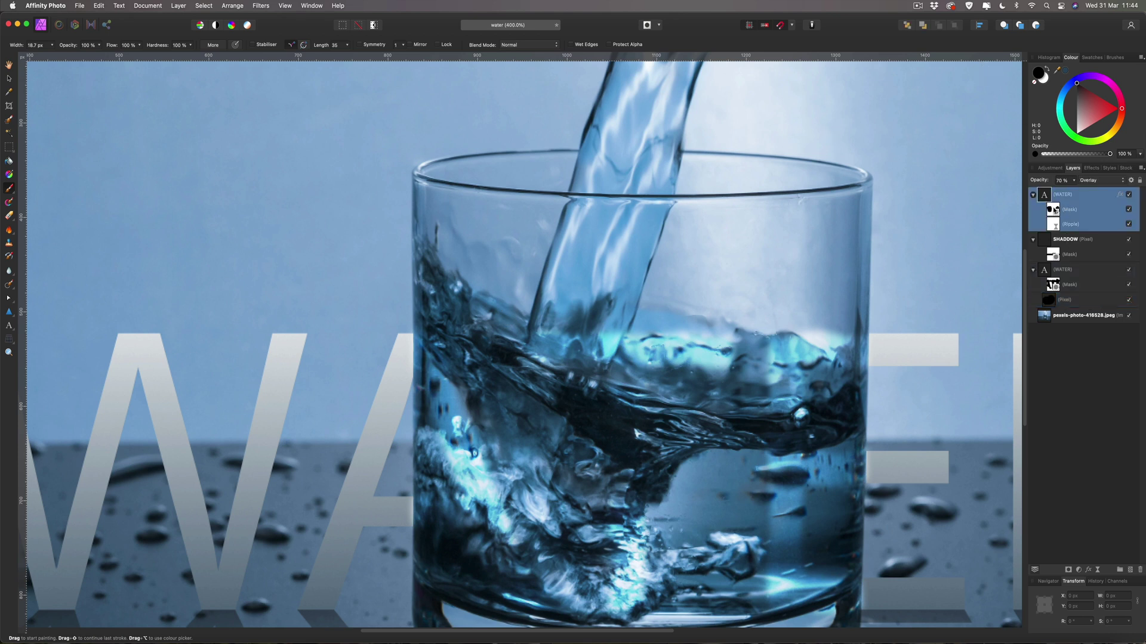
left_click(1054, 210)
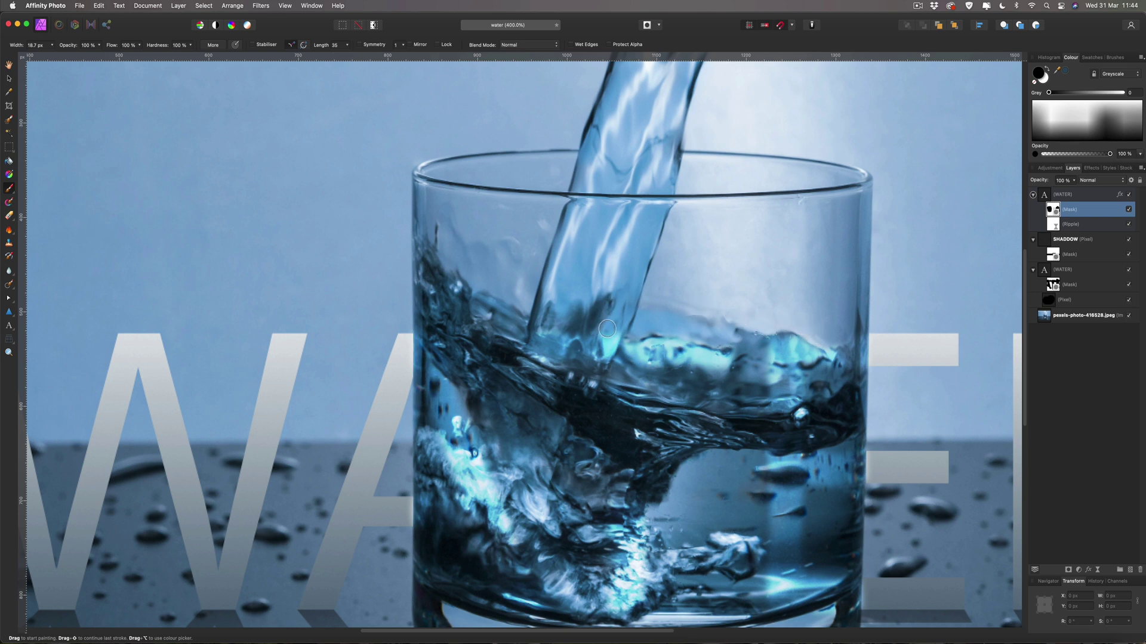
scroll(606, 328, "down", 3)
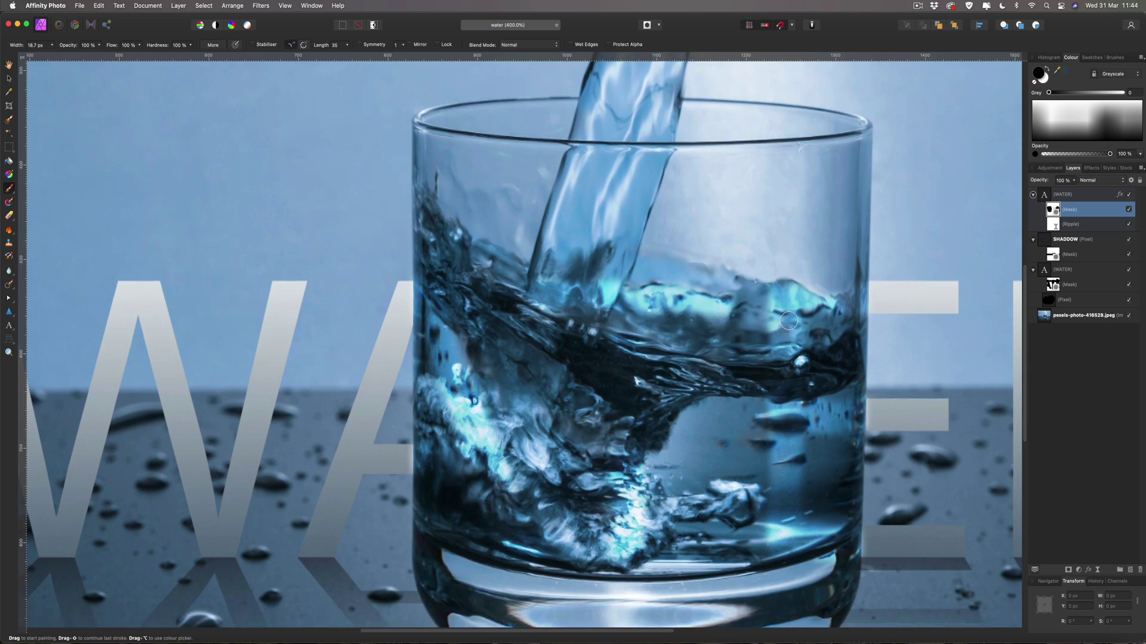
key("super+minus")
key("super+minus")
key("super+minus")
key("super+minus")
key("super+minus")
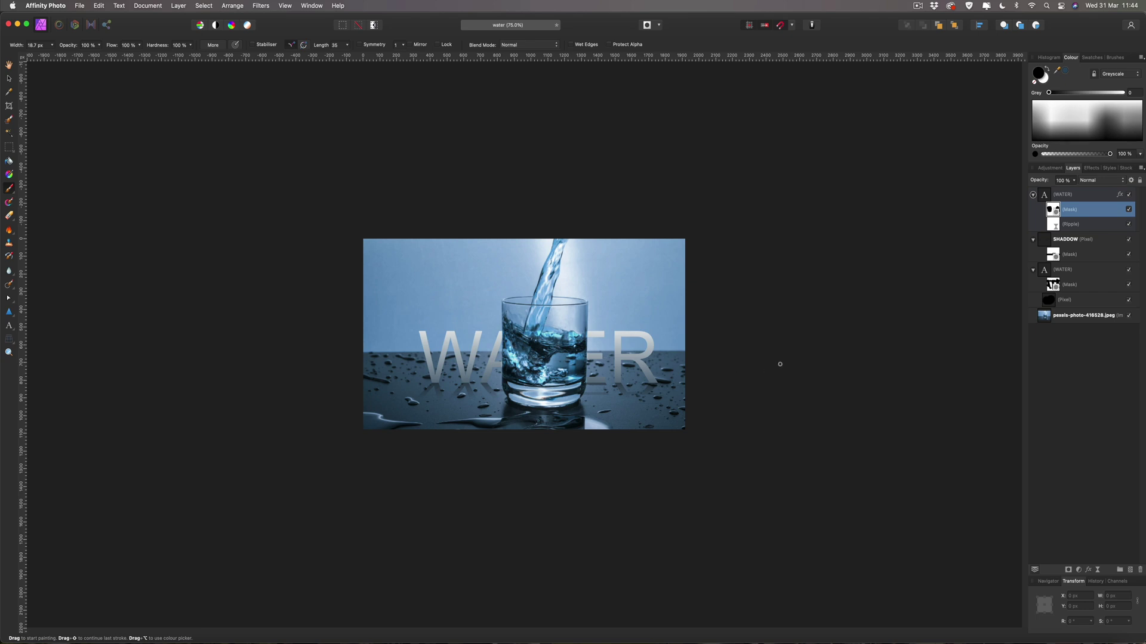
key("super+plus")
key("super+plus")
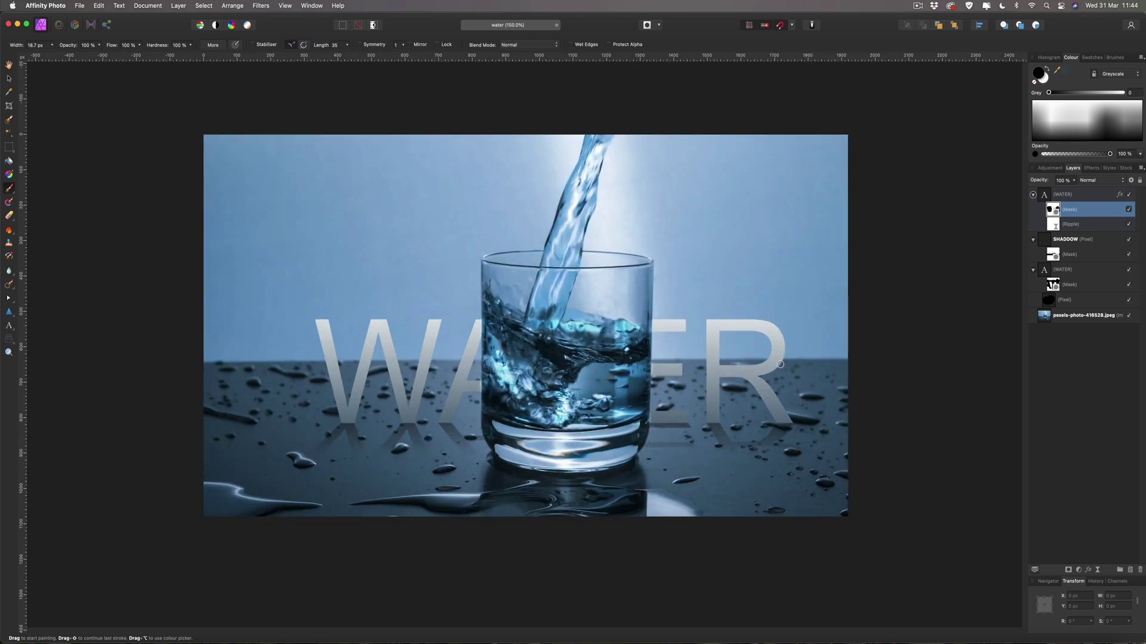